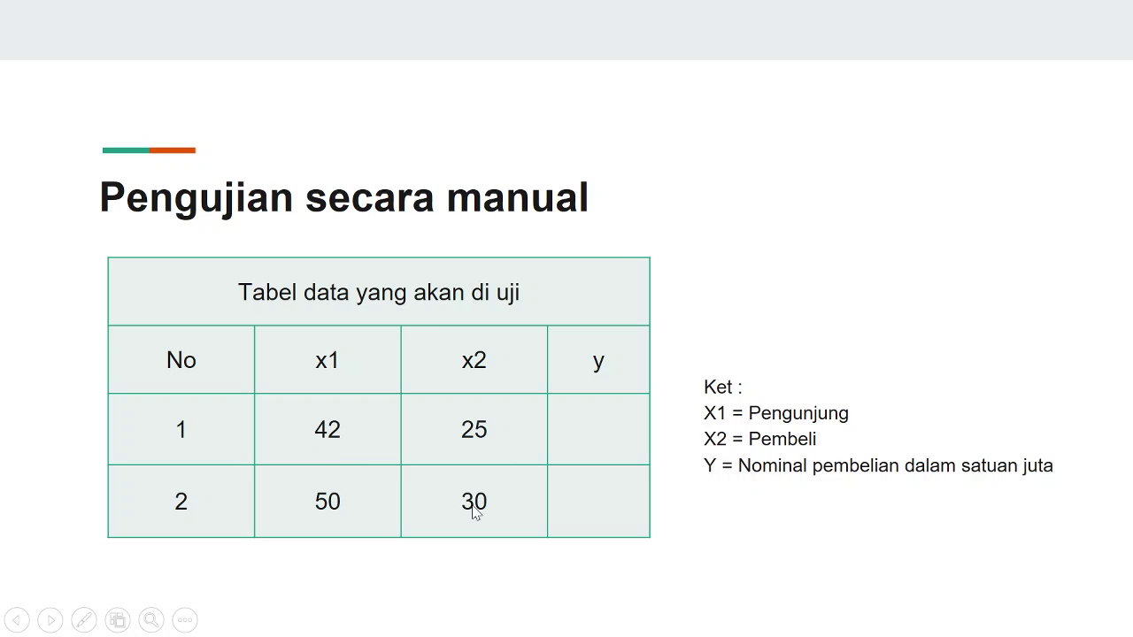
- Review the manual test table and its two worked regression calculations, and end the slide show at the RapidMiner results slide
key(Right)
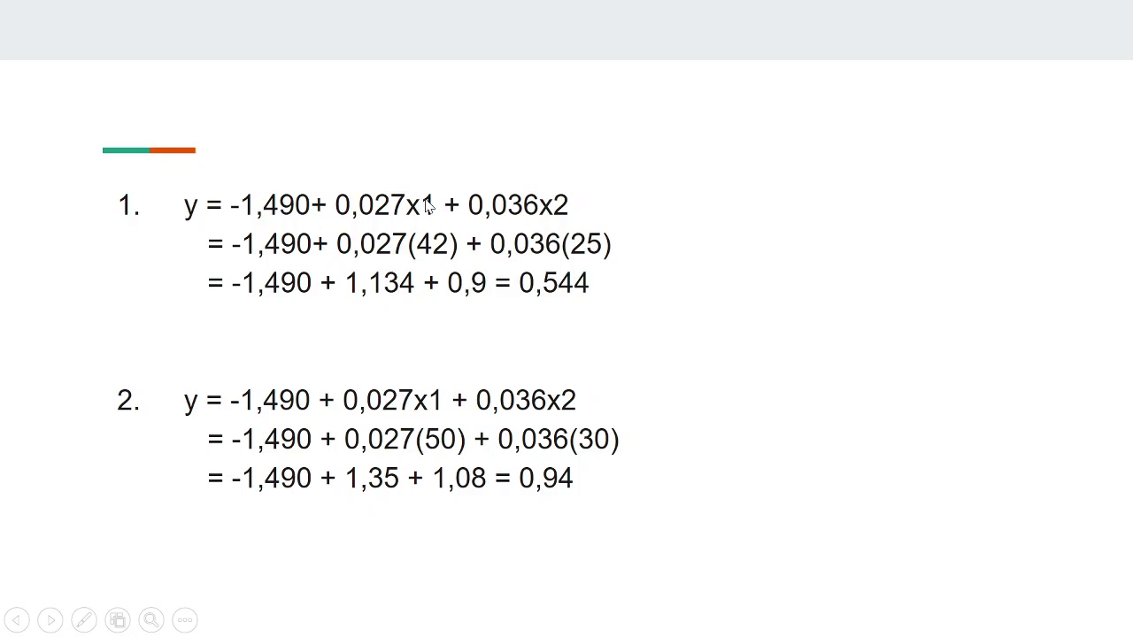
key(Left)
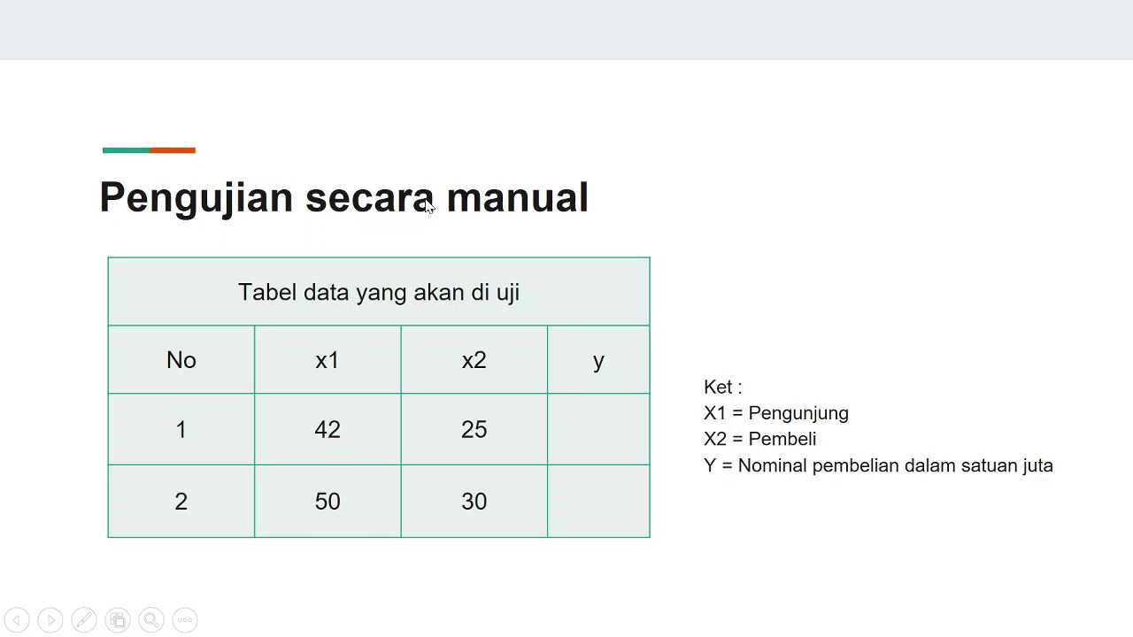
key(Right)
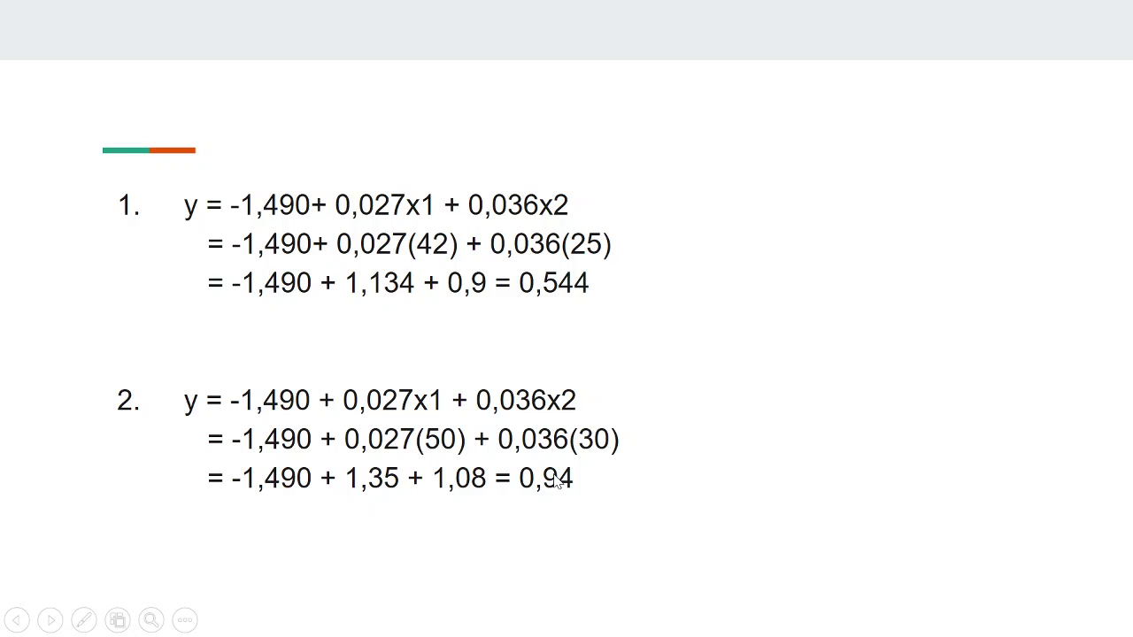
key(Right)
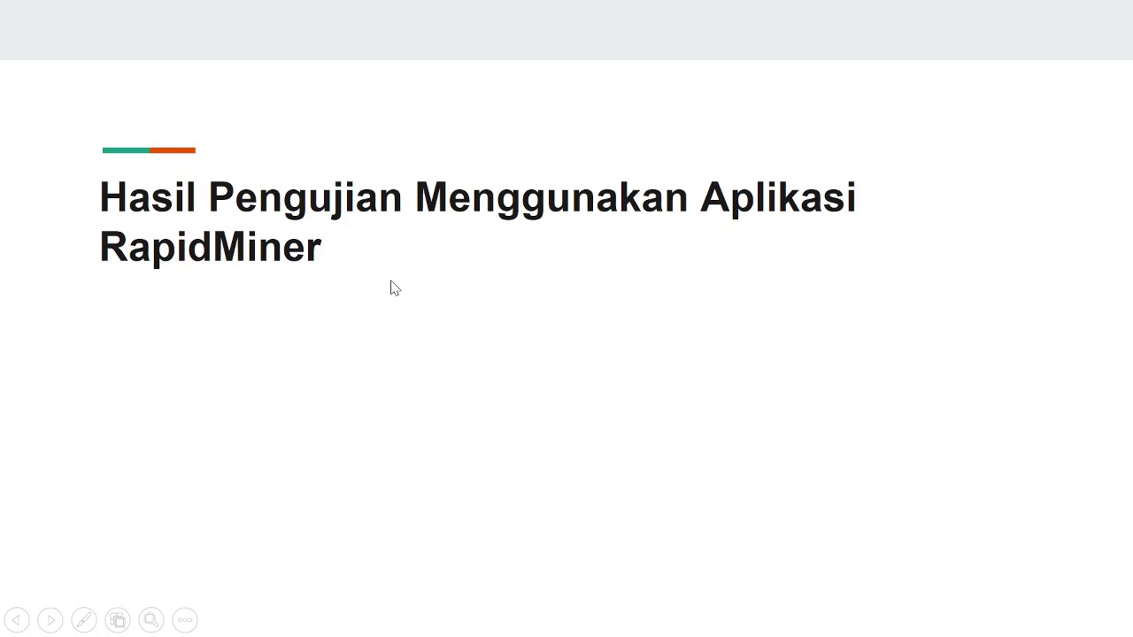
key(Escape)
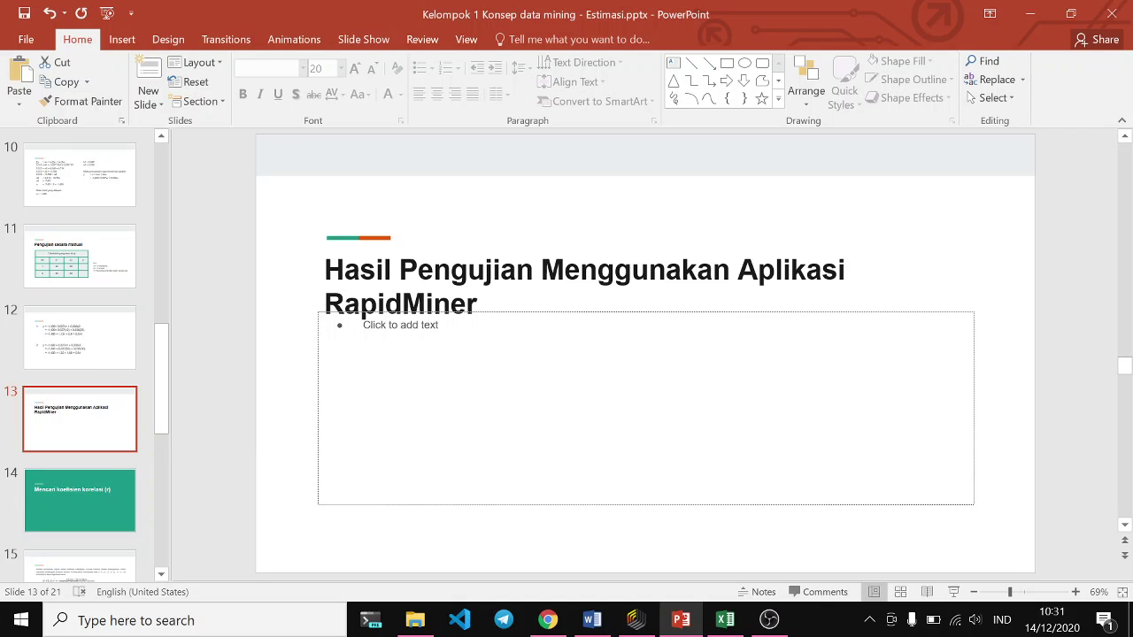
- Switch to RapidMiner Studio and create a new blank process
click(650, 619)
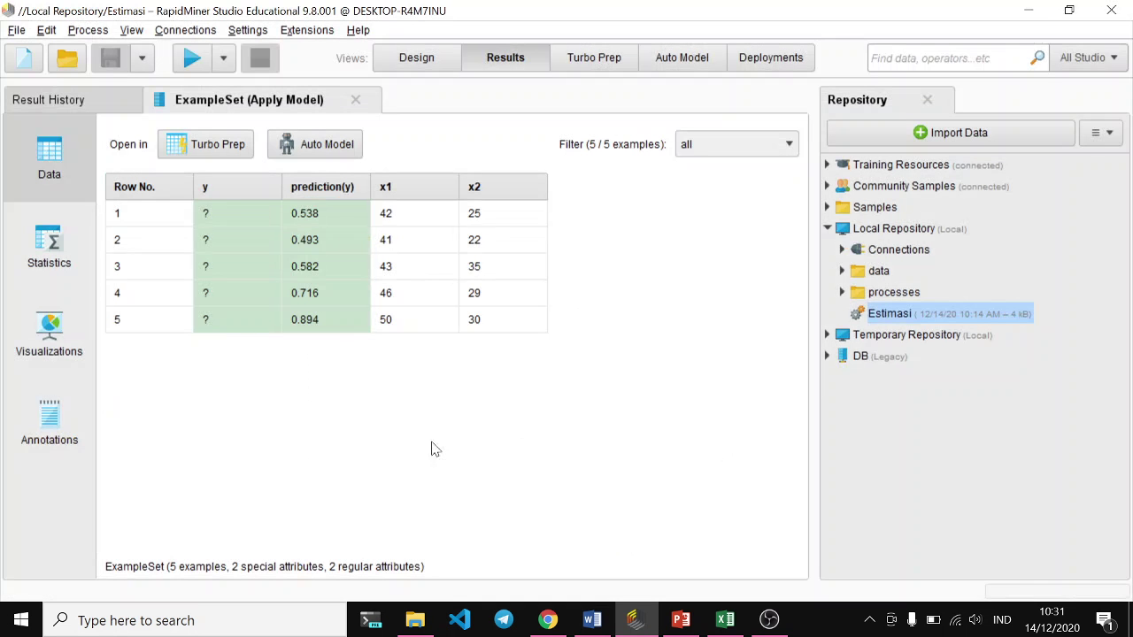
click(15, 31)
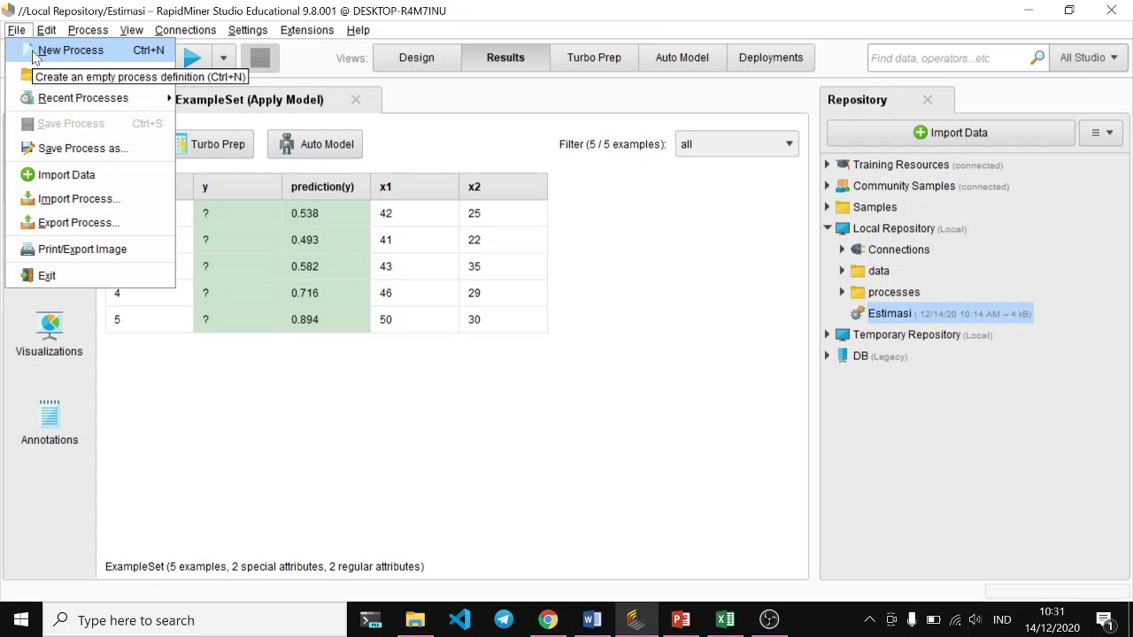
click(33, 55)
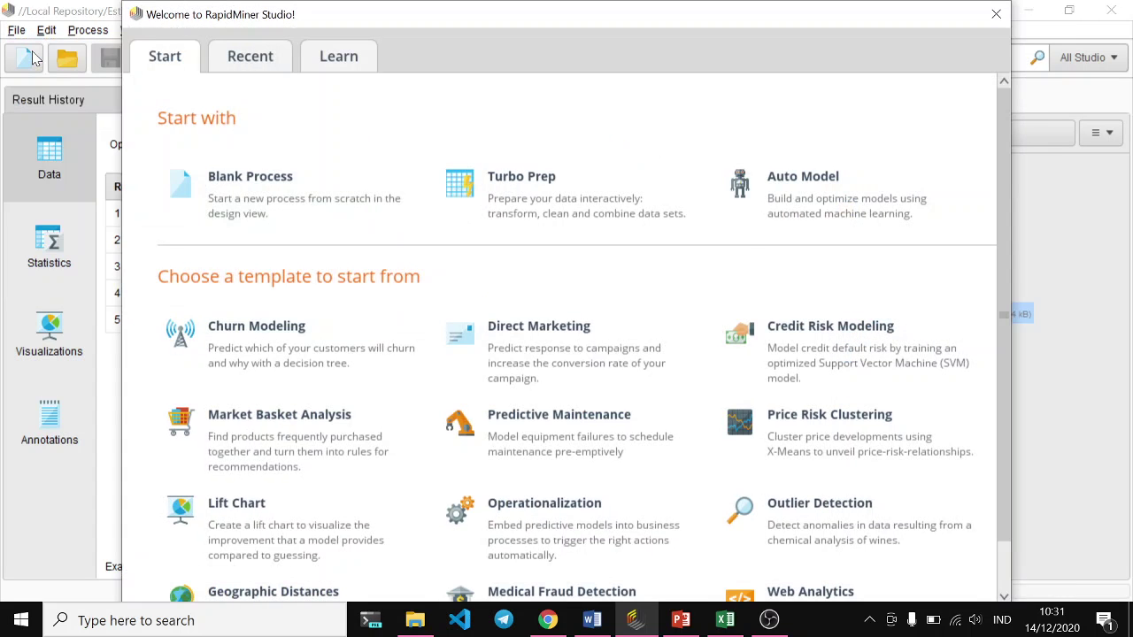
click(334, 193)
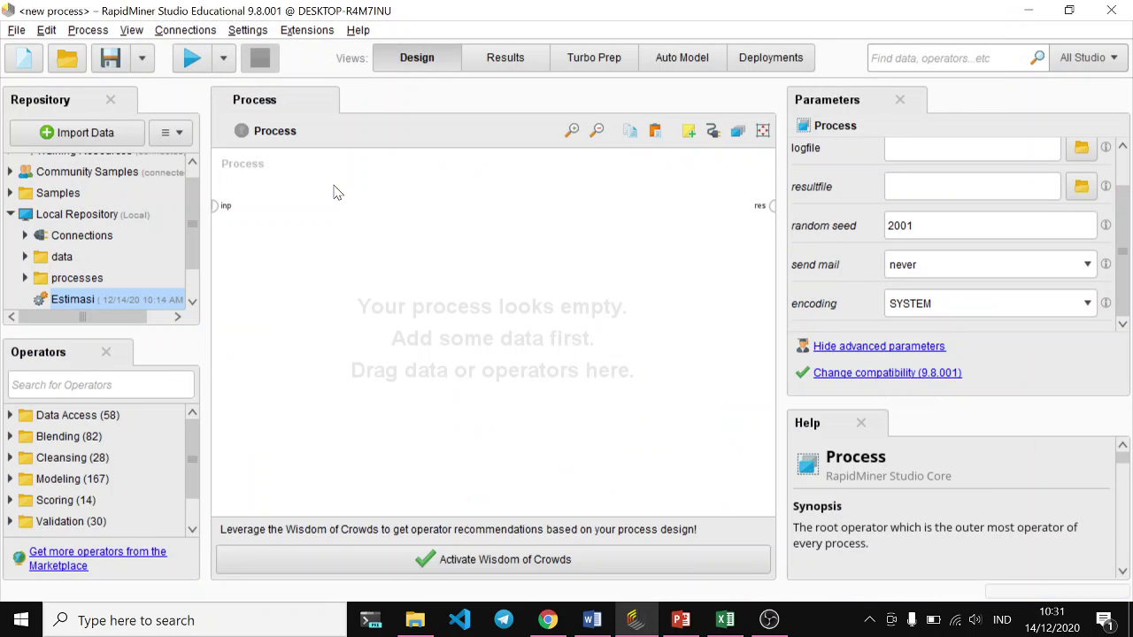
- Search the operators for "impo" and add a Read Excel operator to the empty process
click(124, 386)
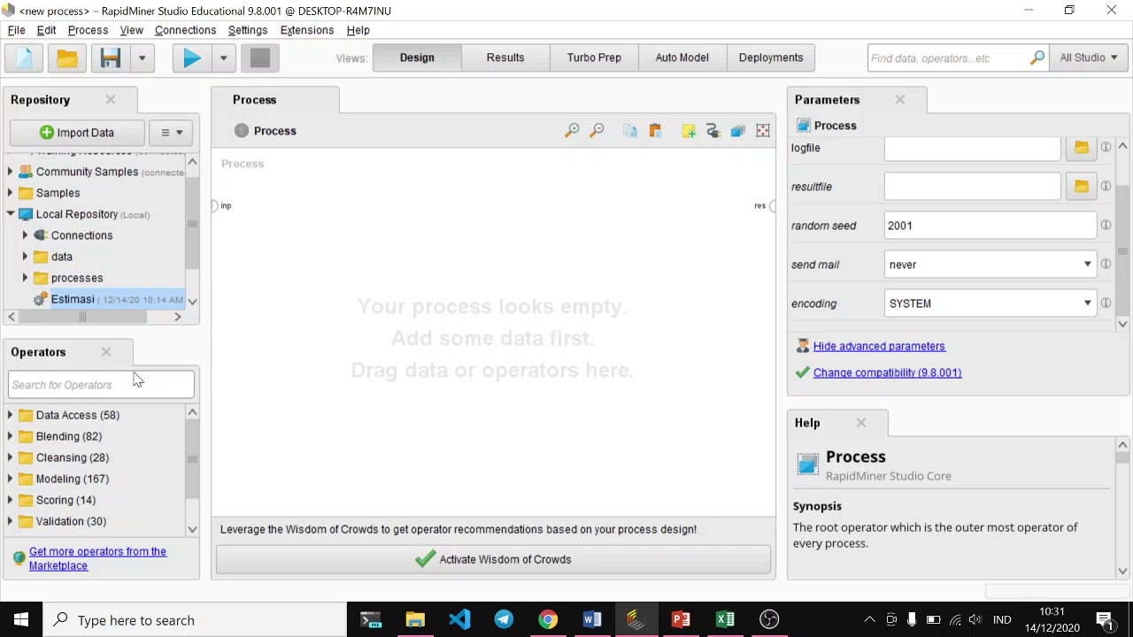
text(impo)
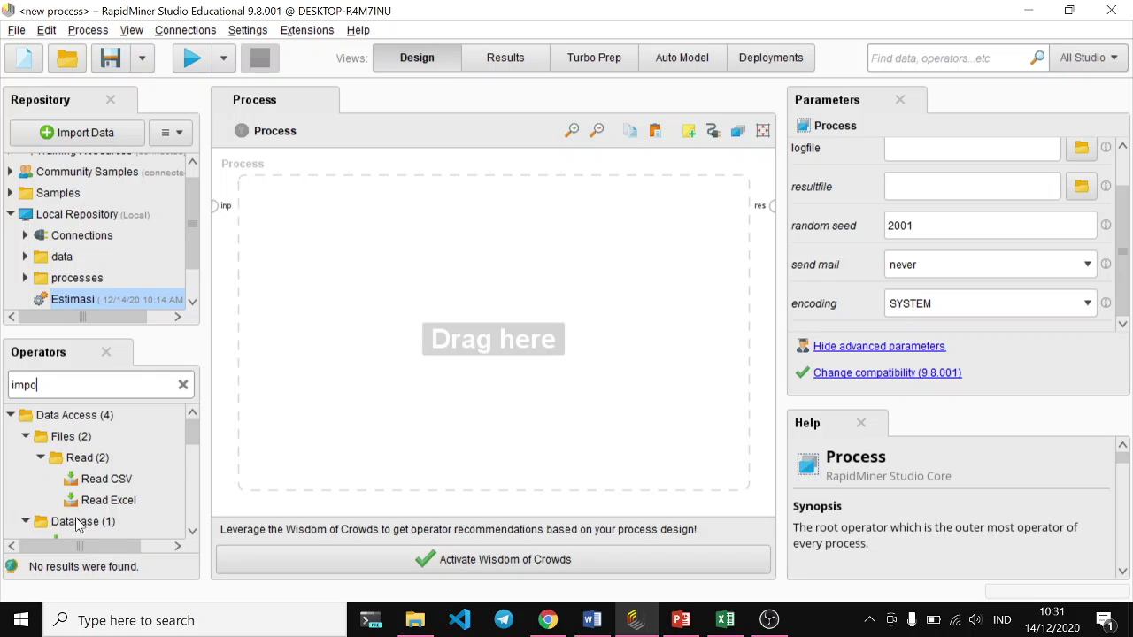
drag(98, 501, 309, 225)
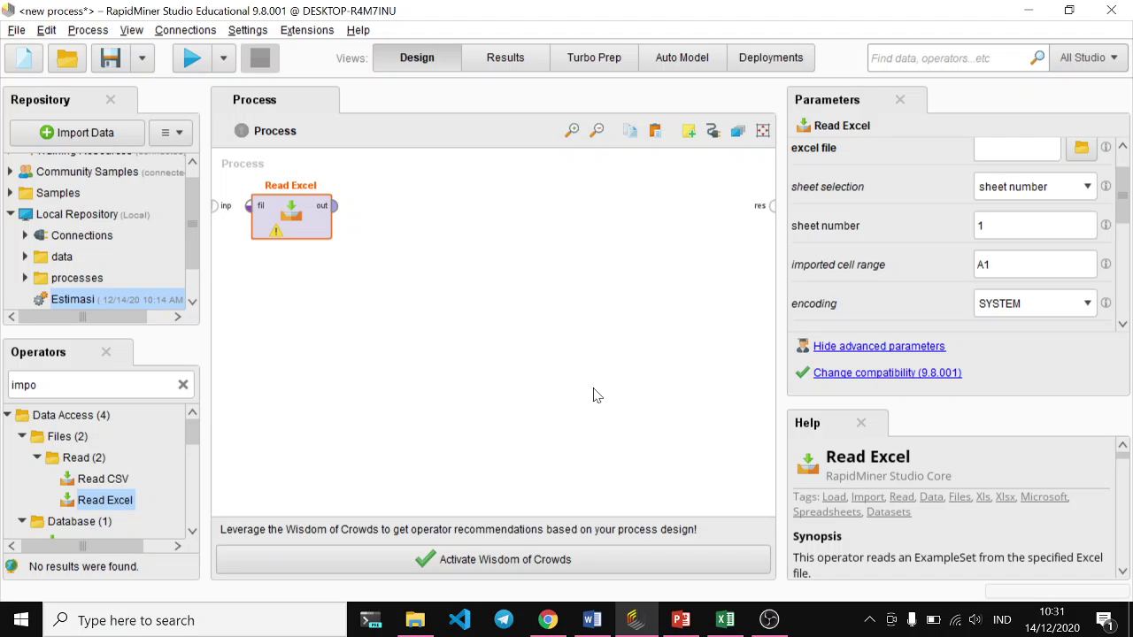
- Switch to Data kasus.xlsx in Excel and examine the X1, X2 and Y case data and the table of data to test
click(725, 619)
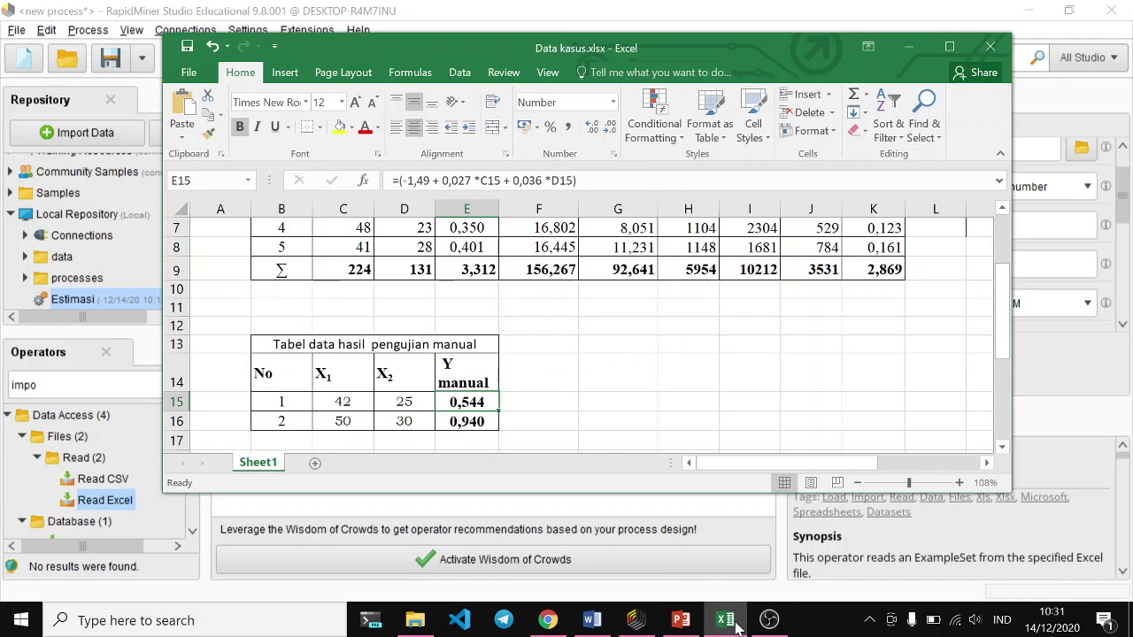
scroll(522, 387, up, 2)
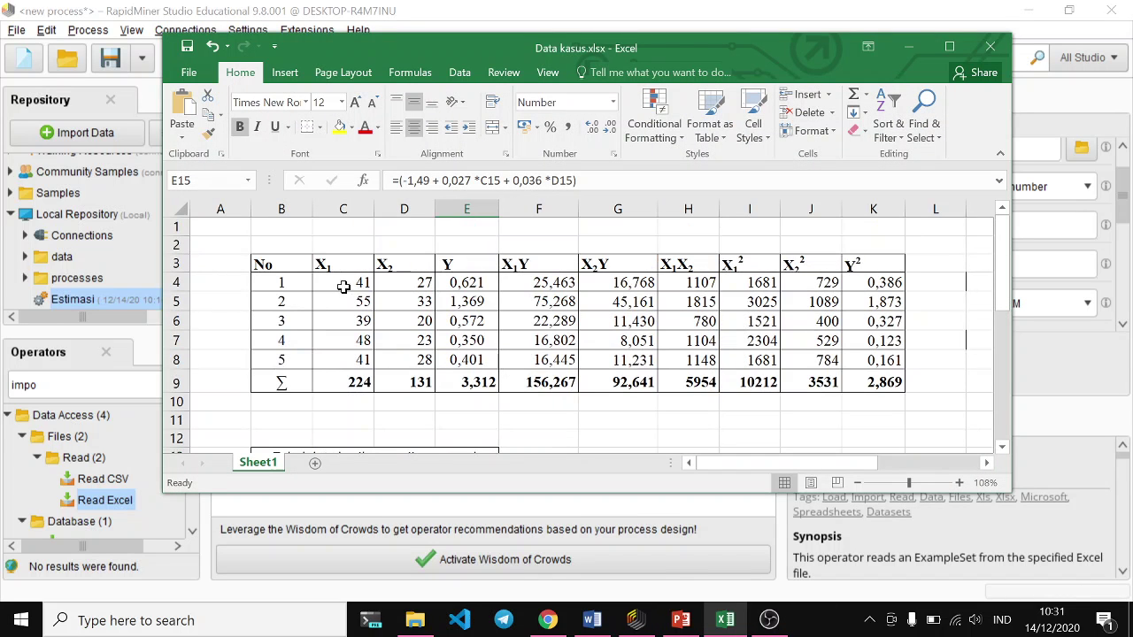
drag(343, 281, 466, 360)
scroll(566, 357, down, 6)
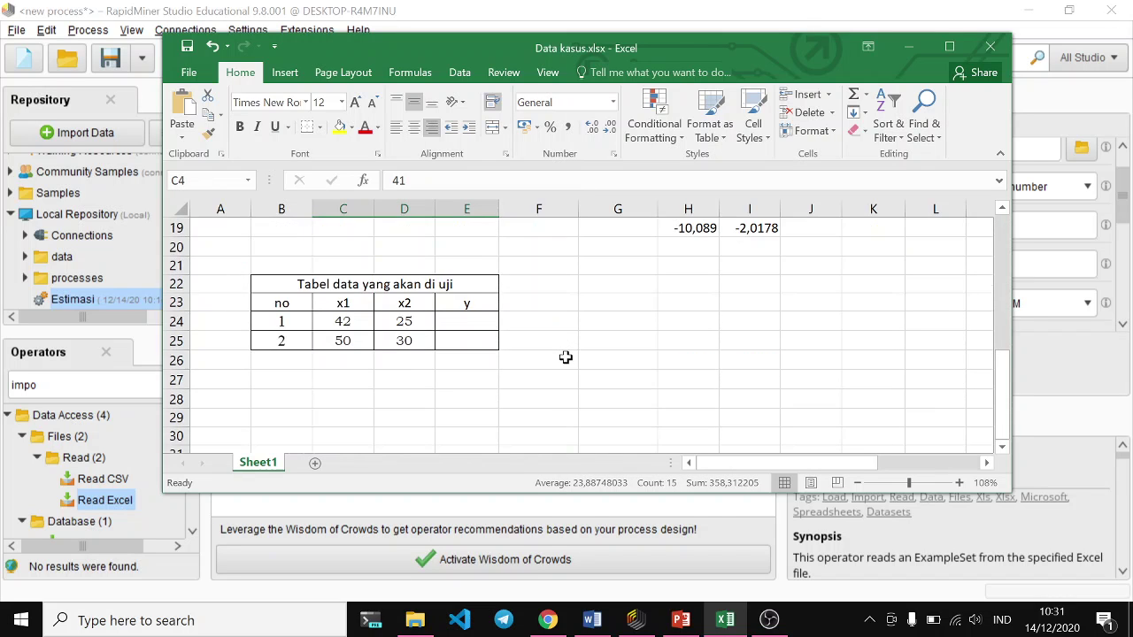
click(342, 322)
- Compare the PowerPoint test table on slide 11 and calculations on slide 12 with the manual results table in Excel
click(681, 620)
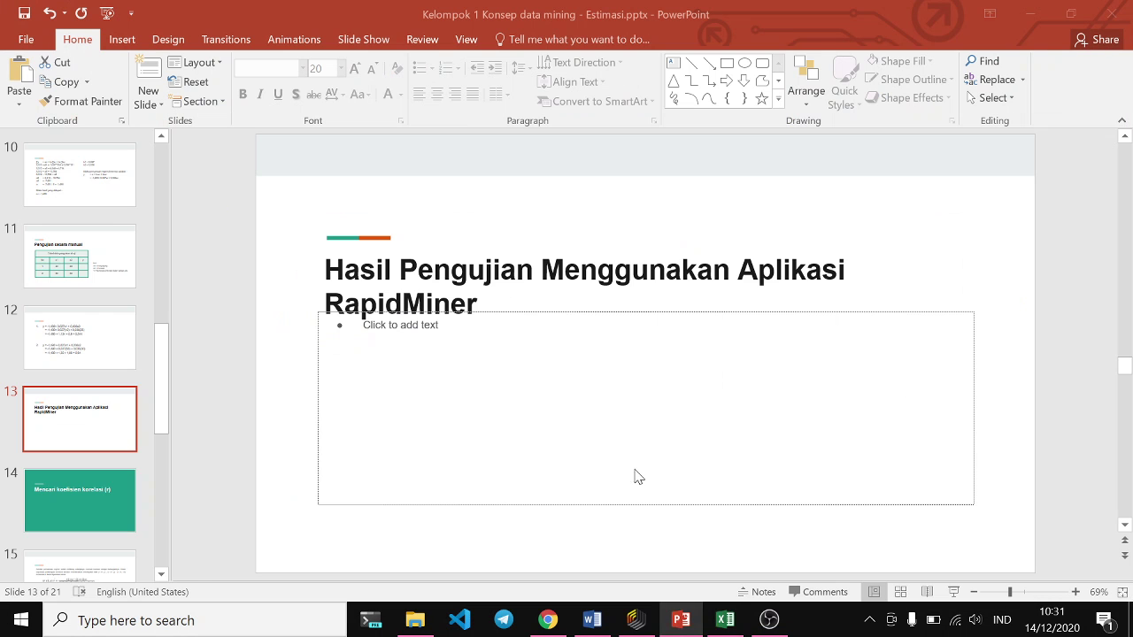
click(92, 283)
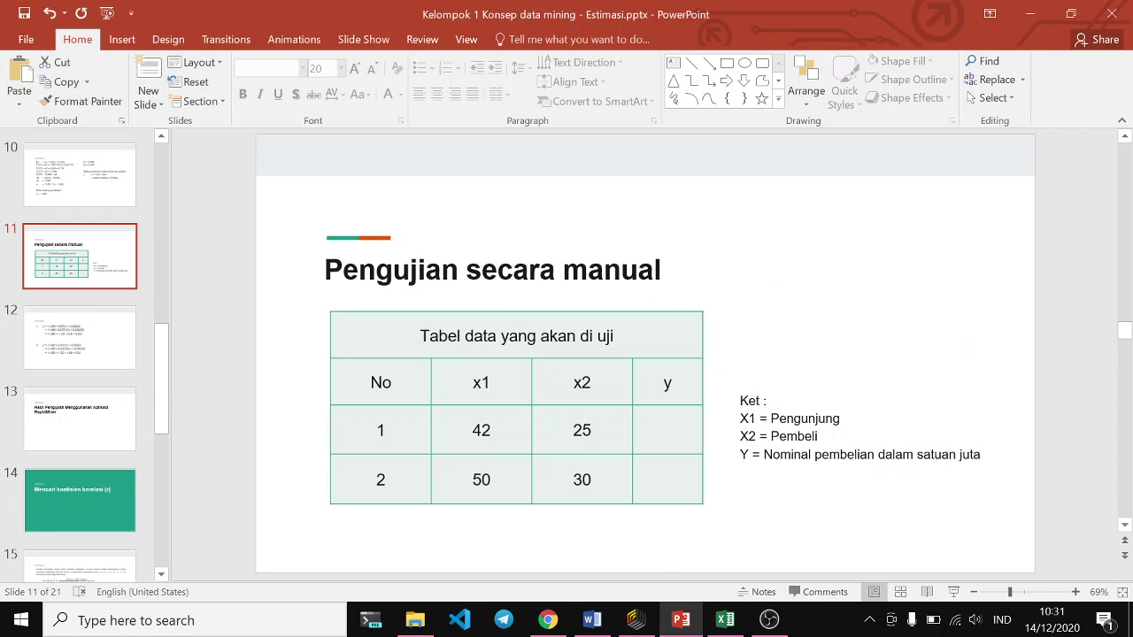
click(731, 624)
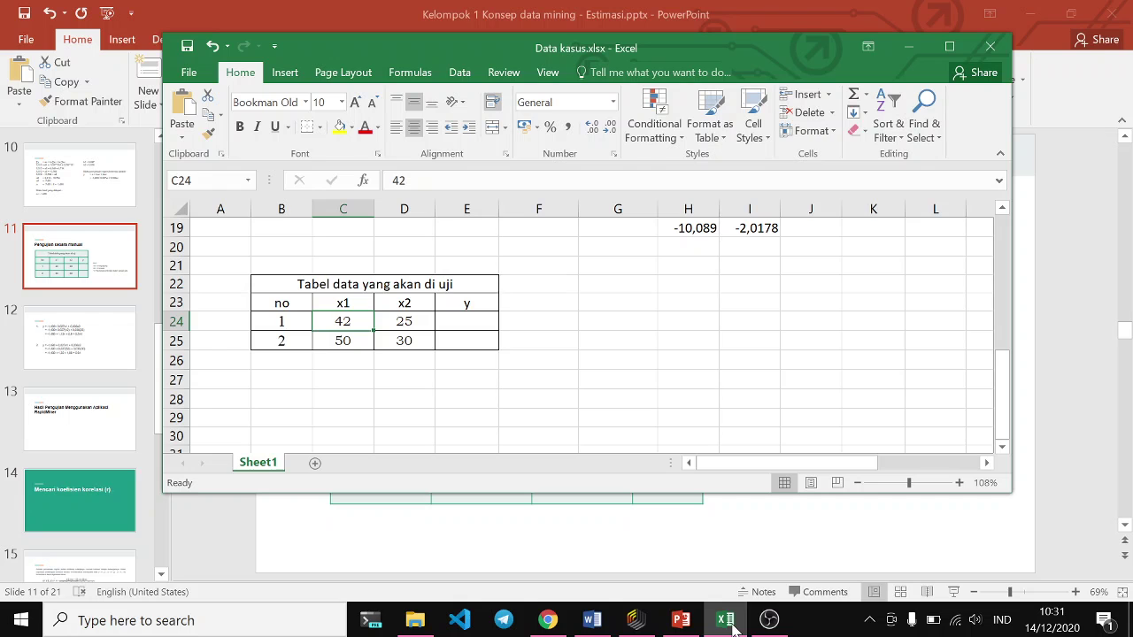
scroll(516, 420, up, 2)
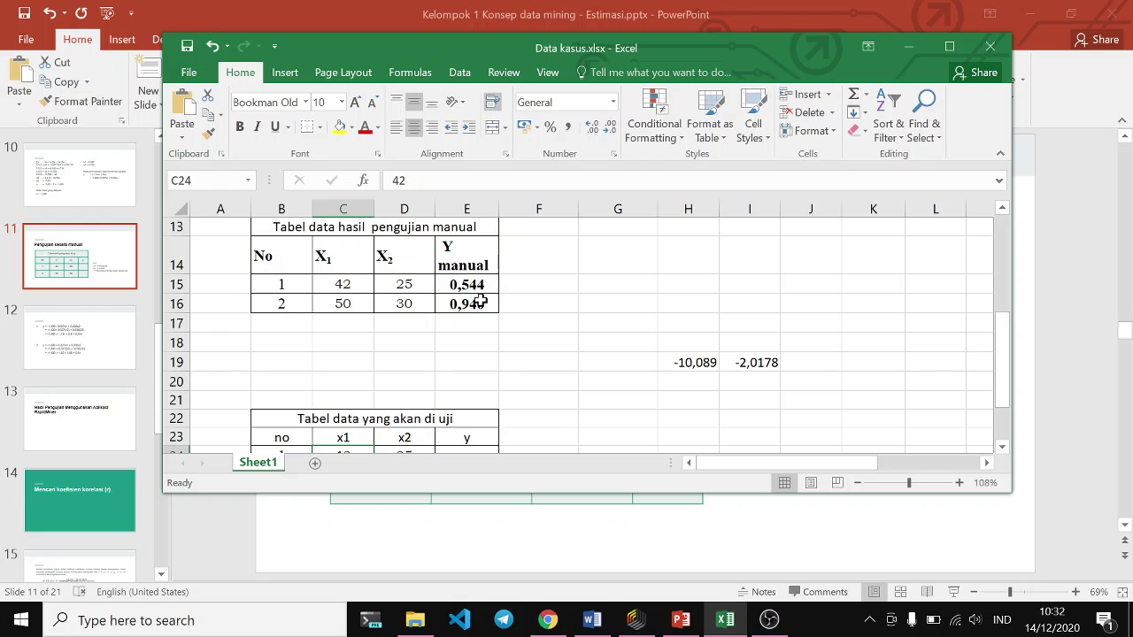
click(57, 350)
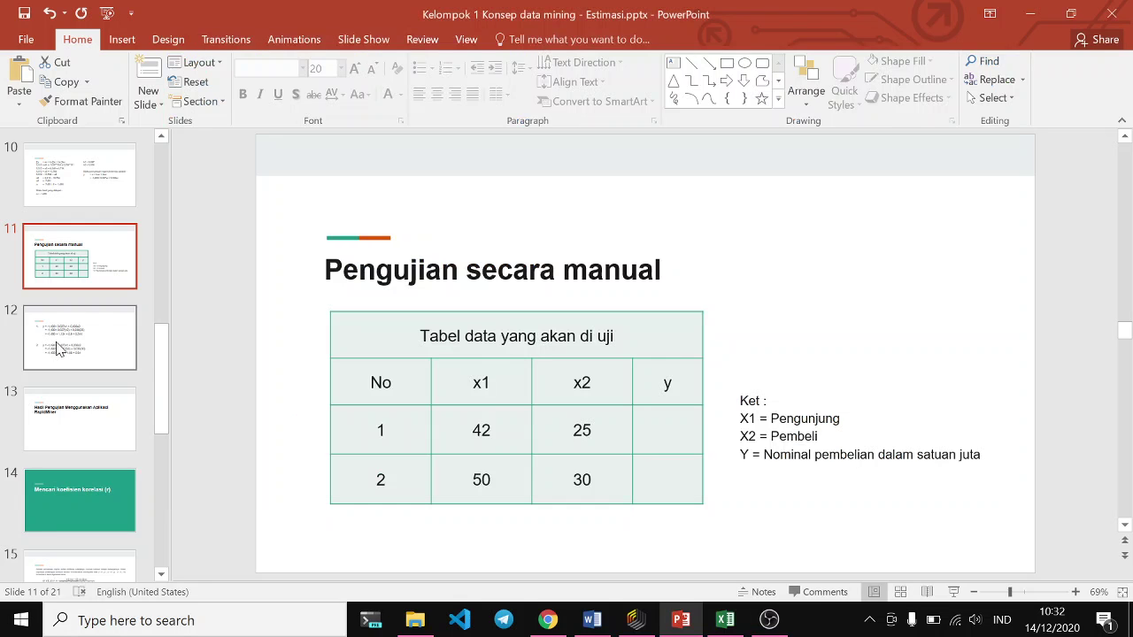
click(80, 341)
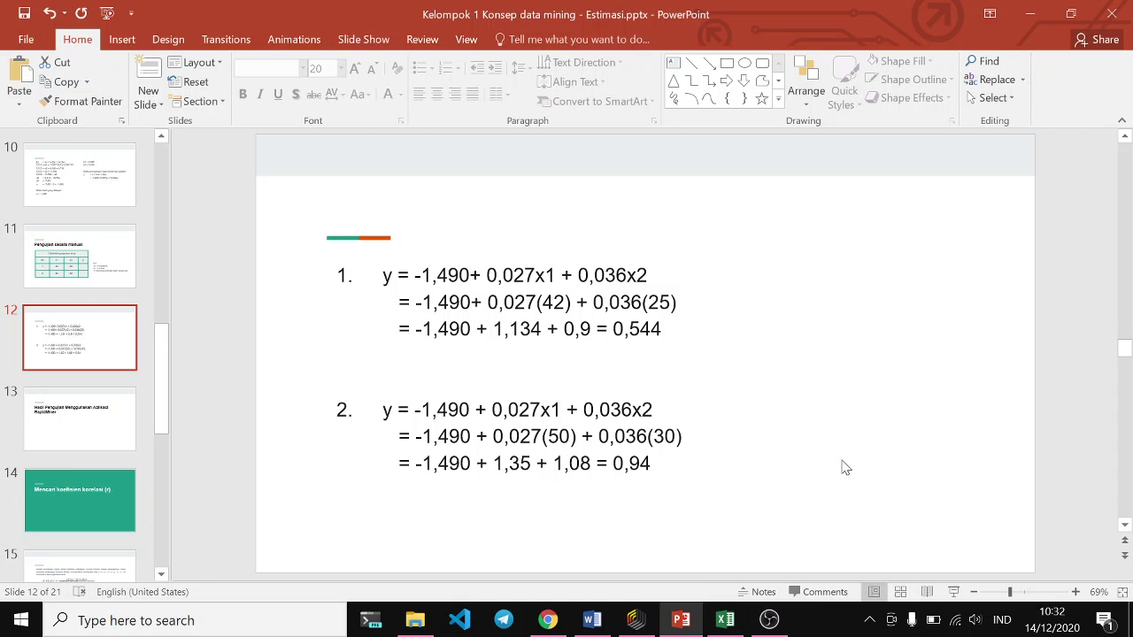
click(1030, 12)
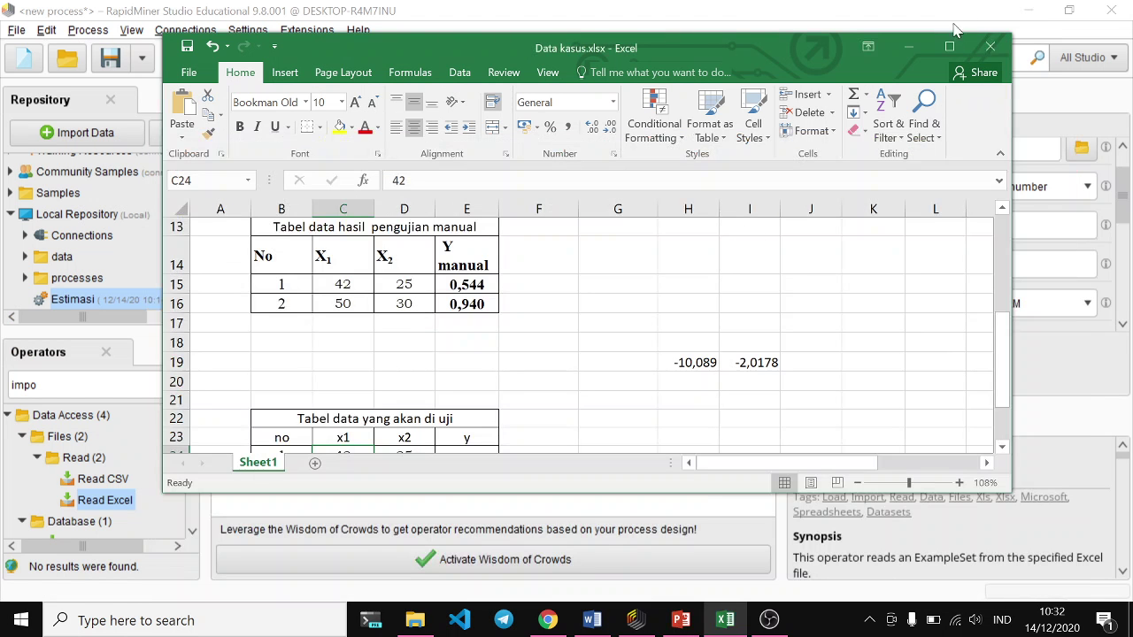
- Review the case data, manual test results and data-to-test tables in the maximized Excel workbook
scroll(360, 402, up, 3)
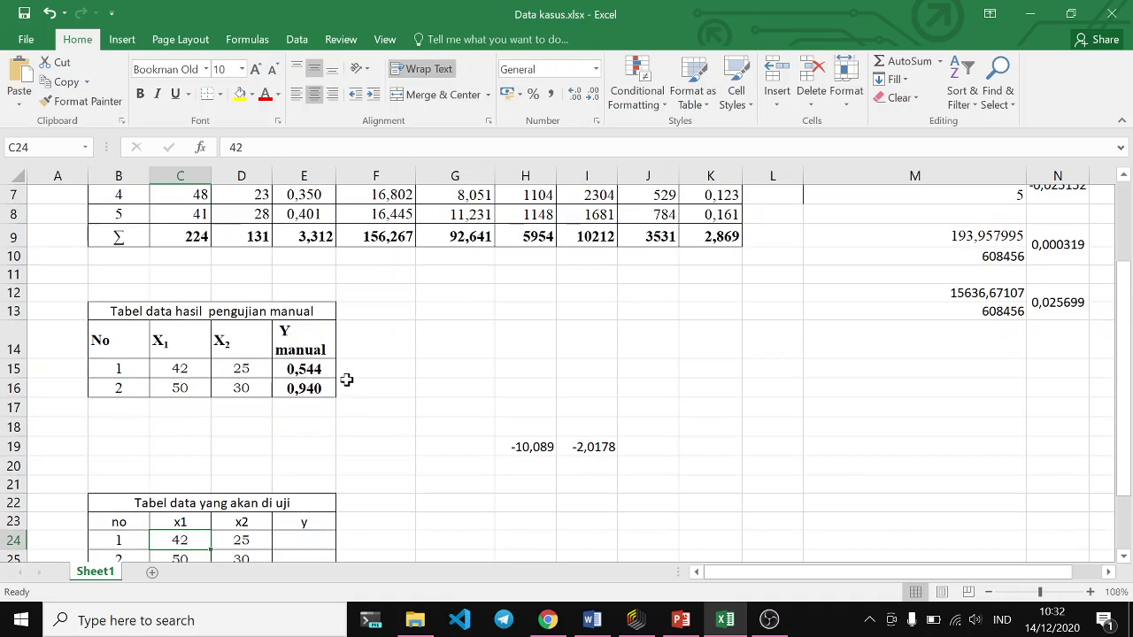
scroll(345, 377, down, 2)
scroll(291, 430, up, 3)
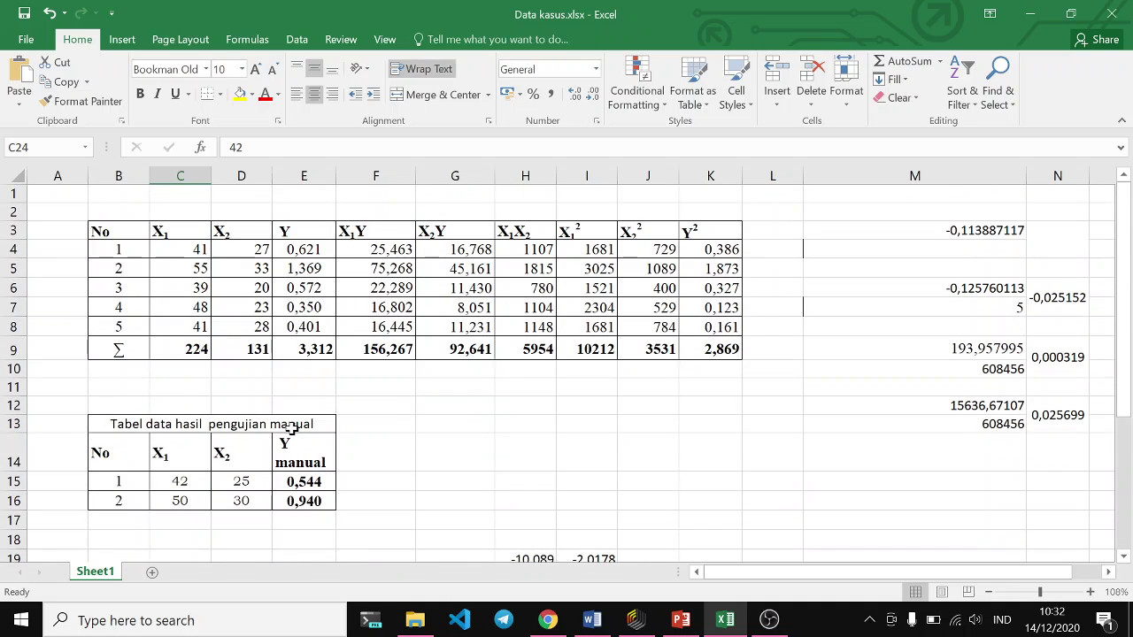
scroll(292, 429, down, 4)
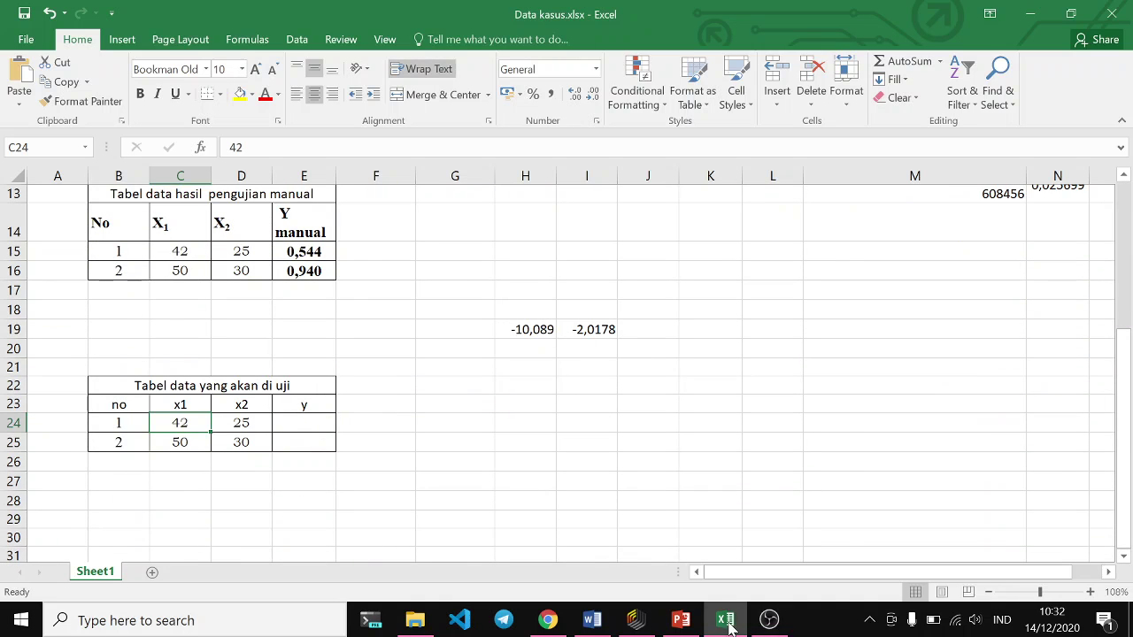
click(769, 622)
click(769, 622)
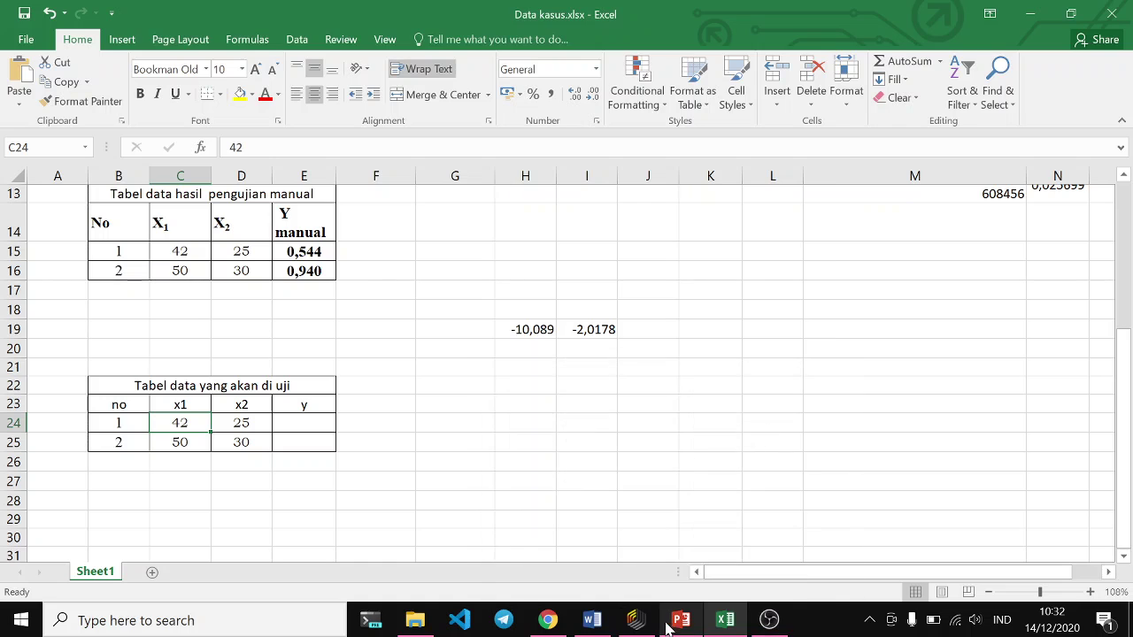
- Switch back to RapidMiner Studio and duplicate the Read Excel operator, placing the copy below the original
click(638, 621)
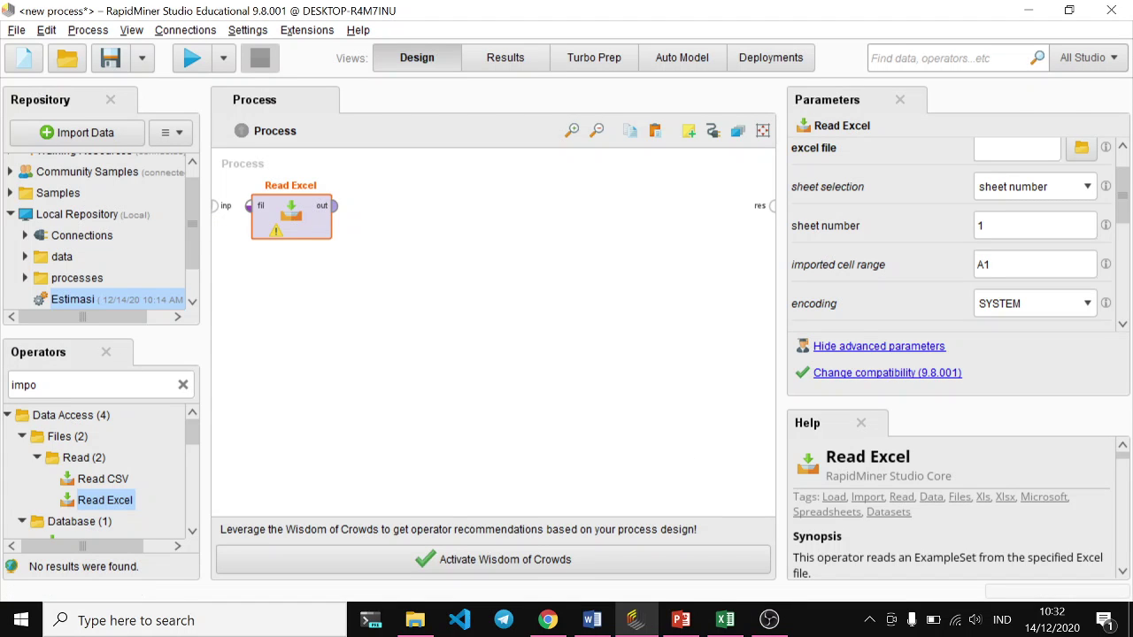
click(182, 385)
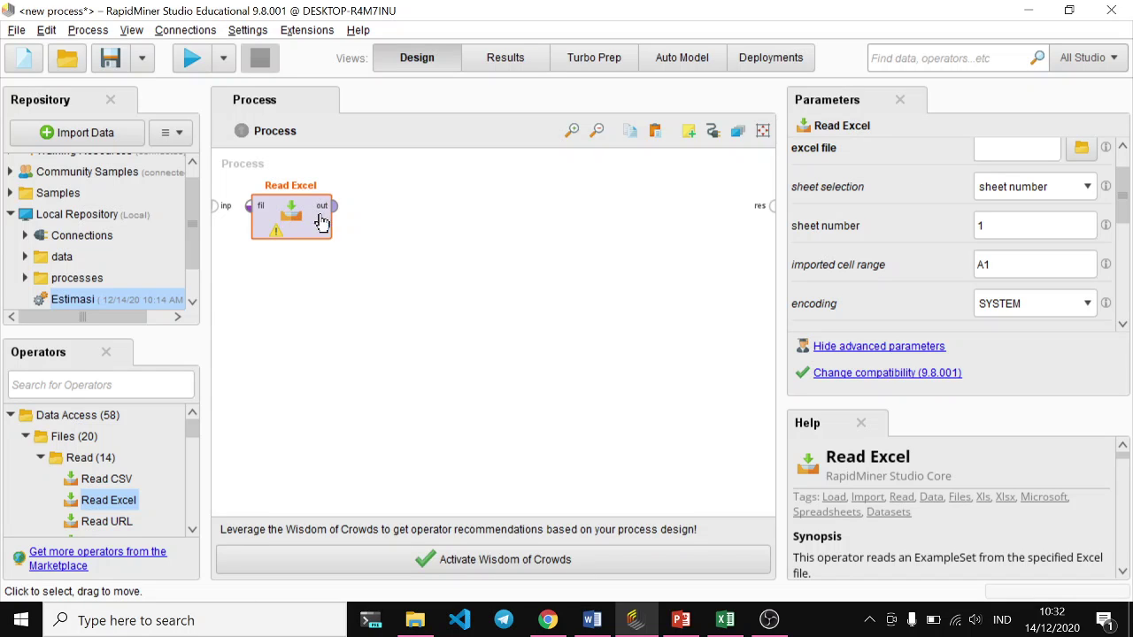
key(ctrl+c)
key(ctrl+v)
drag(306, 237, 307, 359)
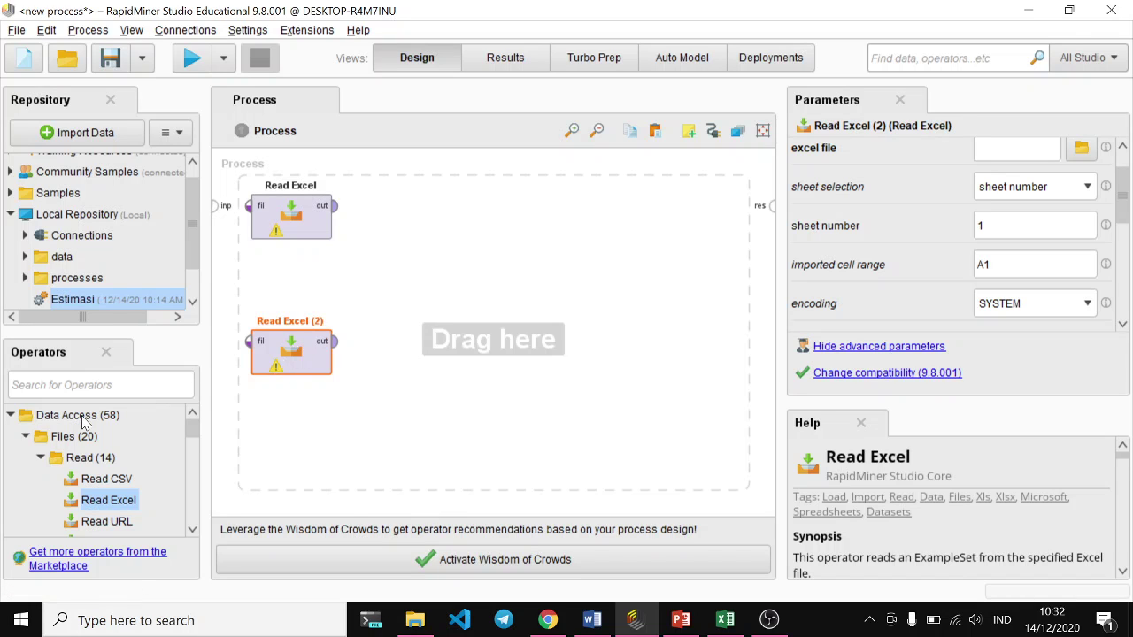
- Search the operators for "Linear", add Linear Regression to the process beside the first Read Excel operator, and clear the search
click(88, 385)
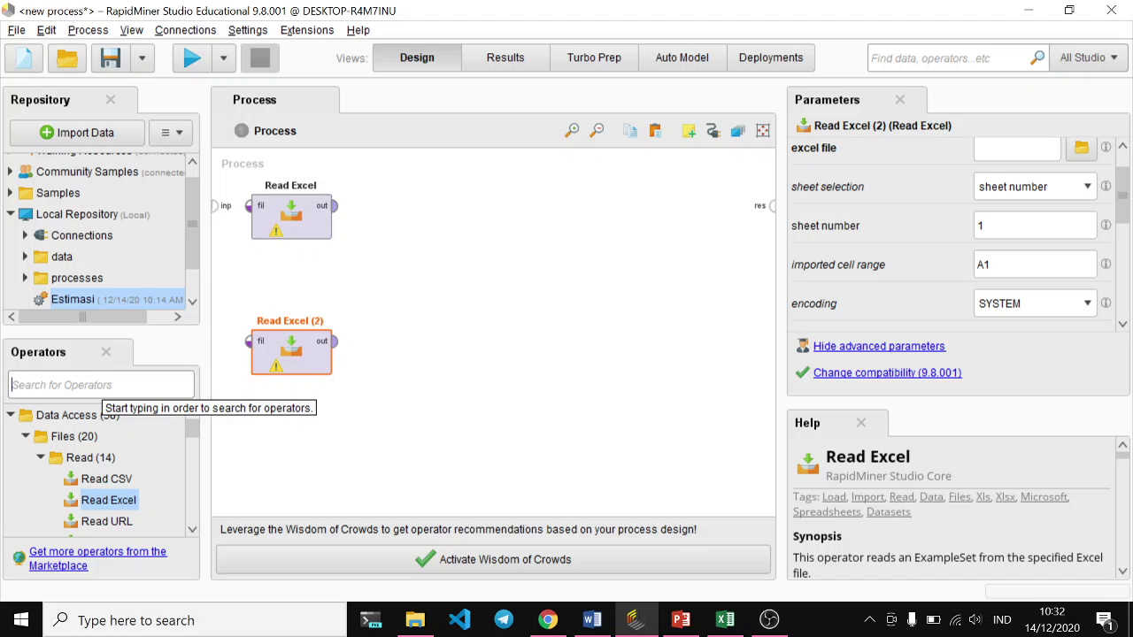
text(Linie)
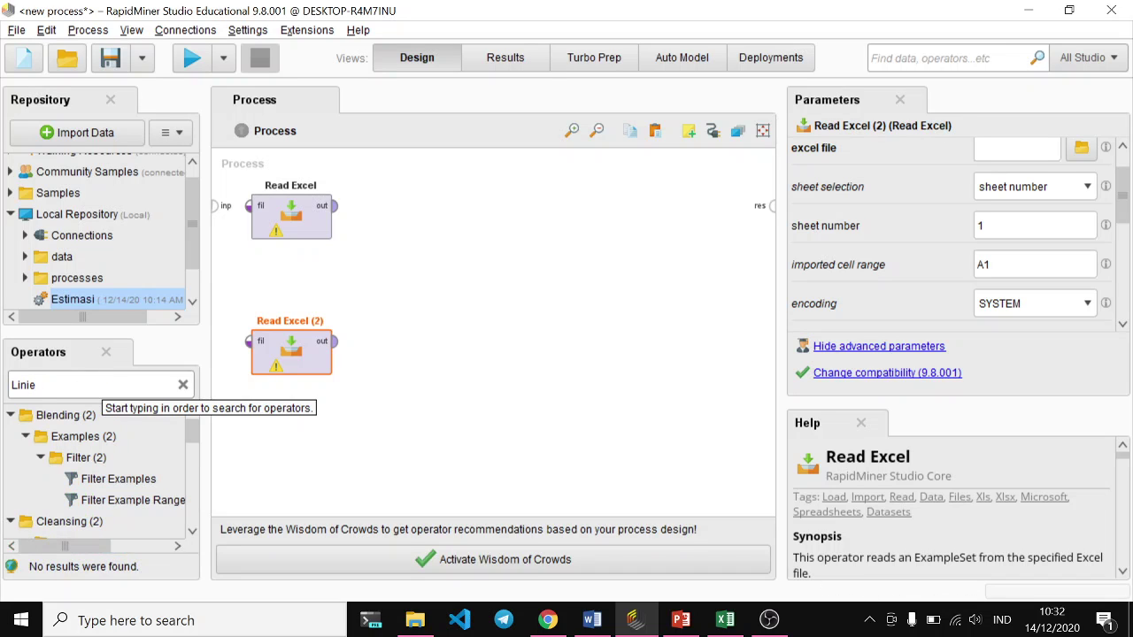
key(BackSpace)
key(BackSpace)
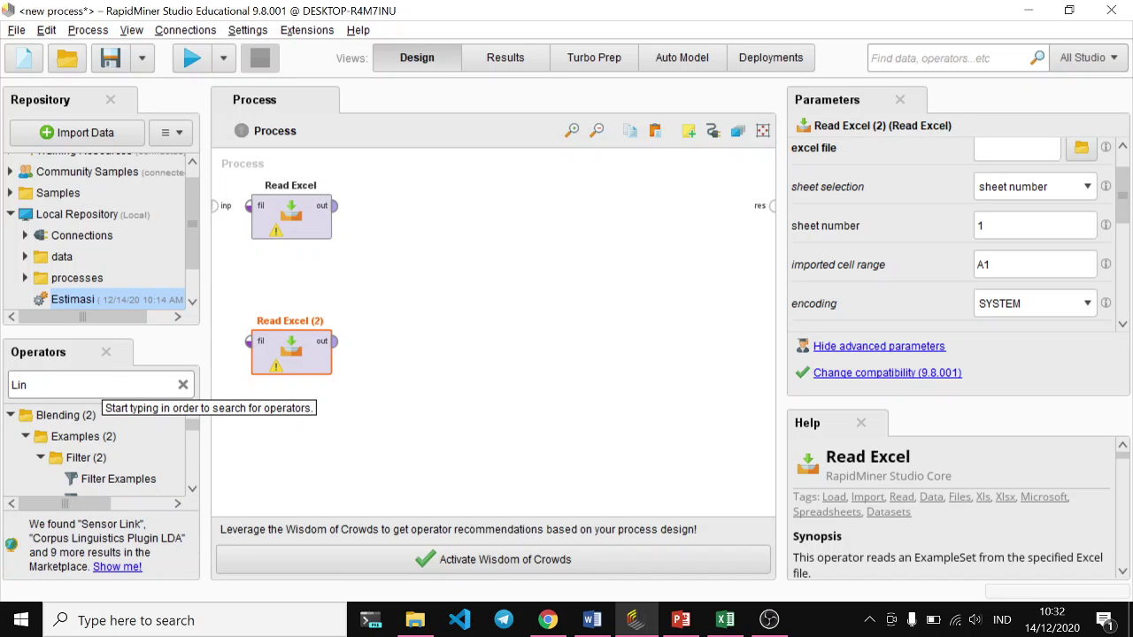
text(ear)
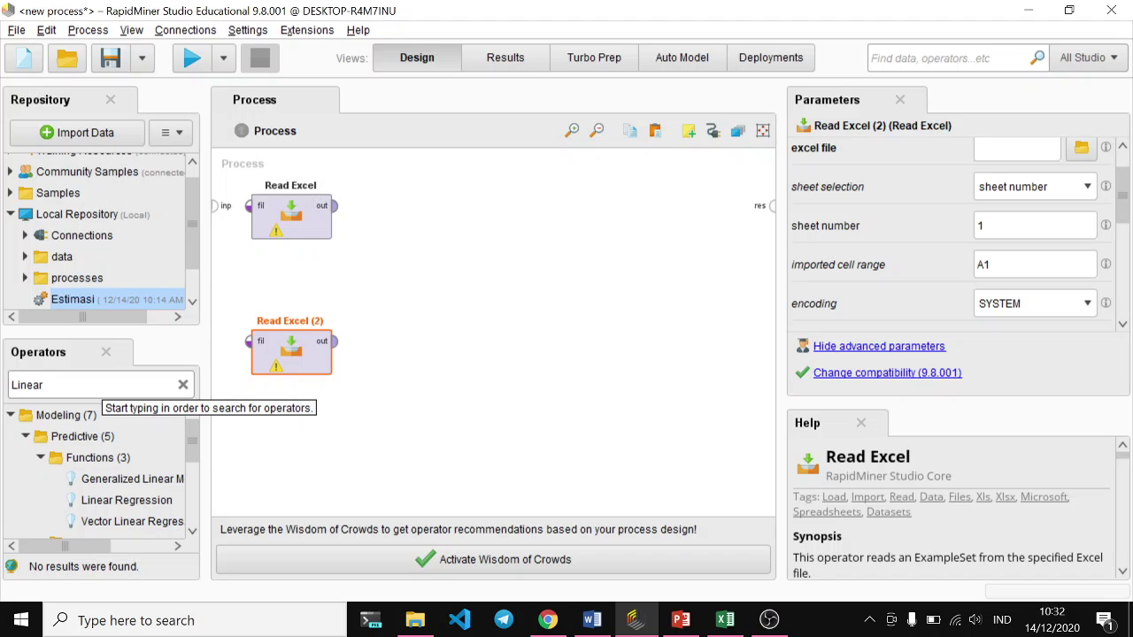
drag(126, 500, 469, 224)
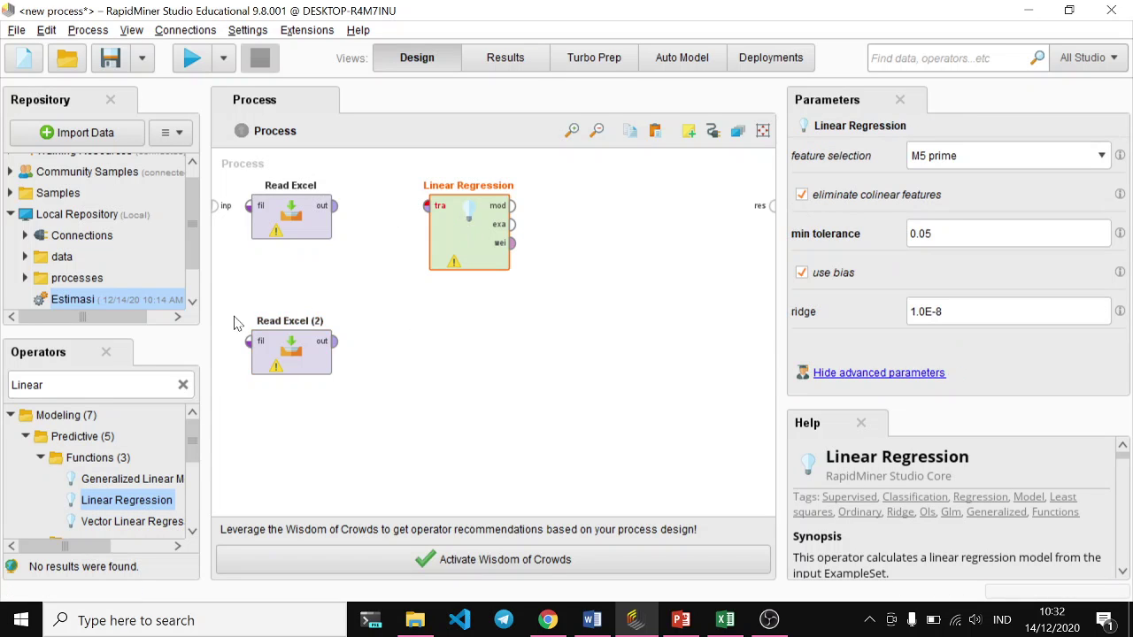
click(181, 386)
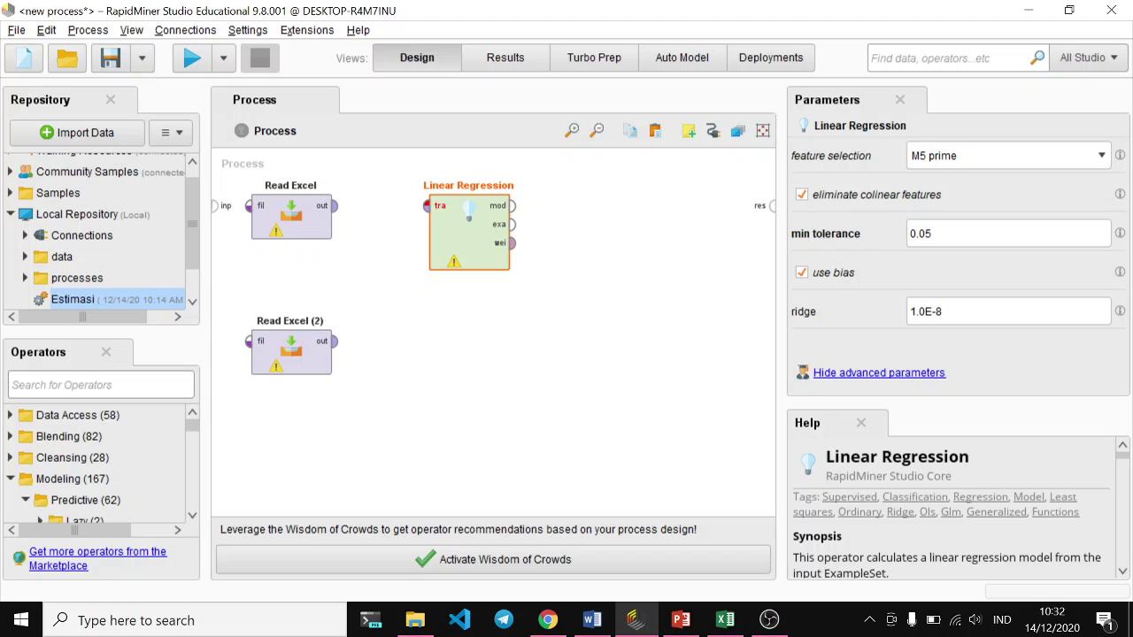
- Search the operators for "apl", "model" and "aply", and look through the results for an operator that applies the model
text(apl)
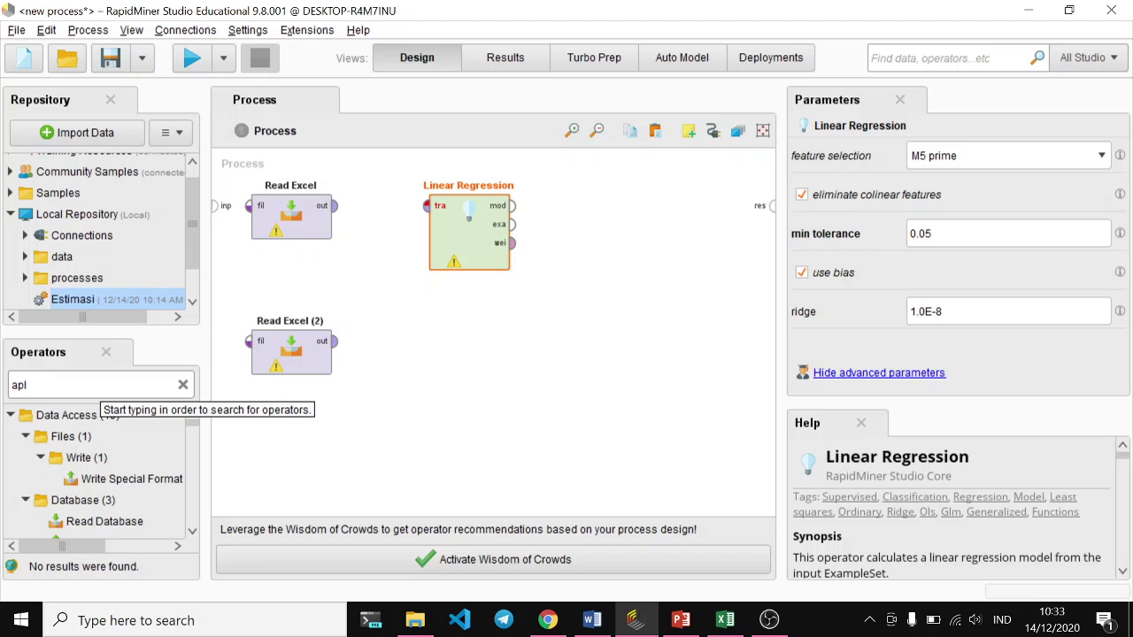
key(BackSpace)
key(BackSpace)
key(BackSpace)
text(mod)
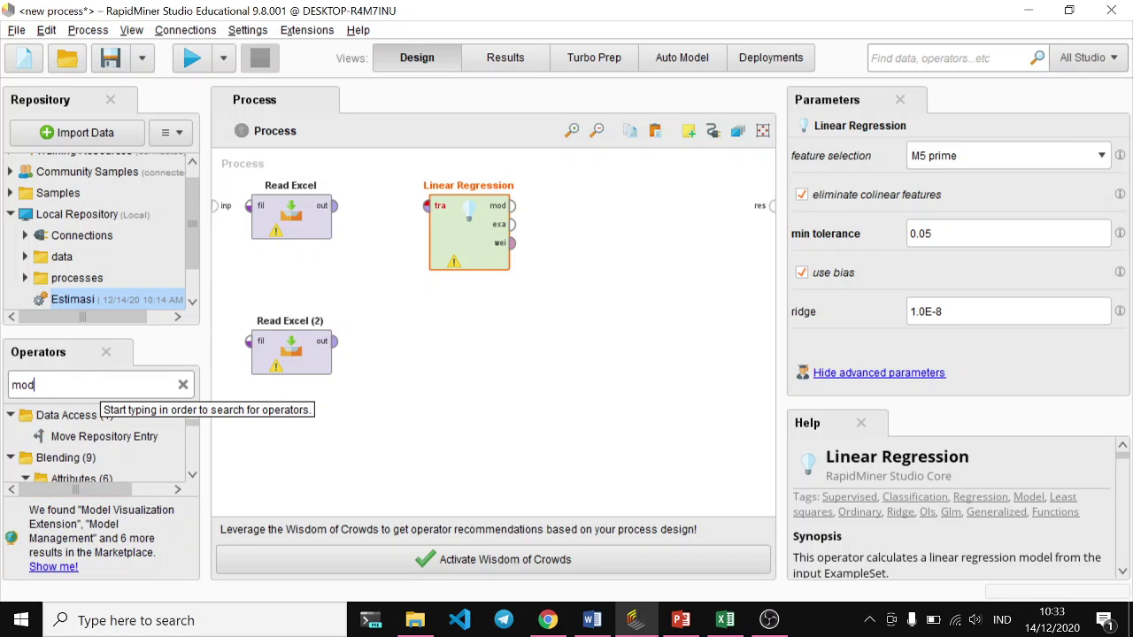
text(el)
scroll(104, 438, down, 5)
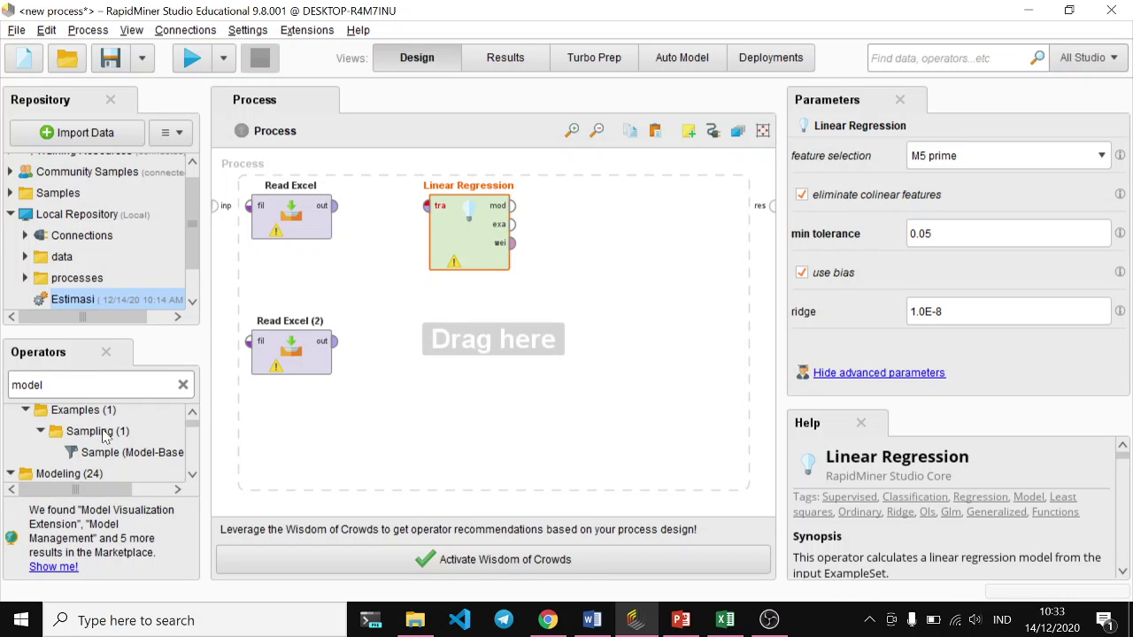
scroll(105, 439, down, 8)
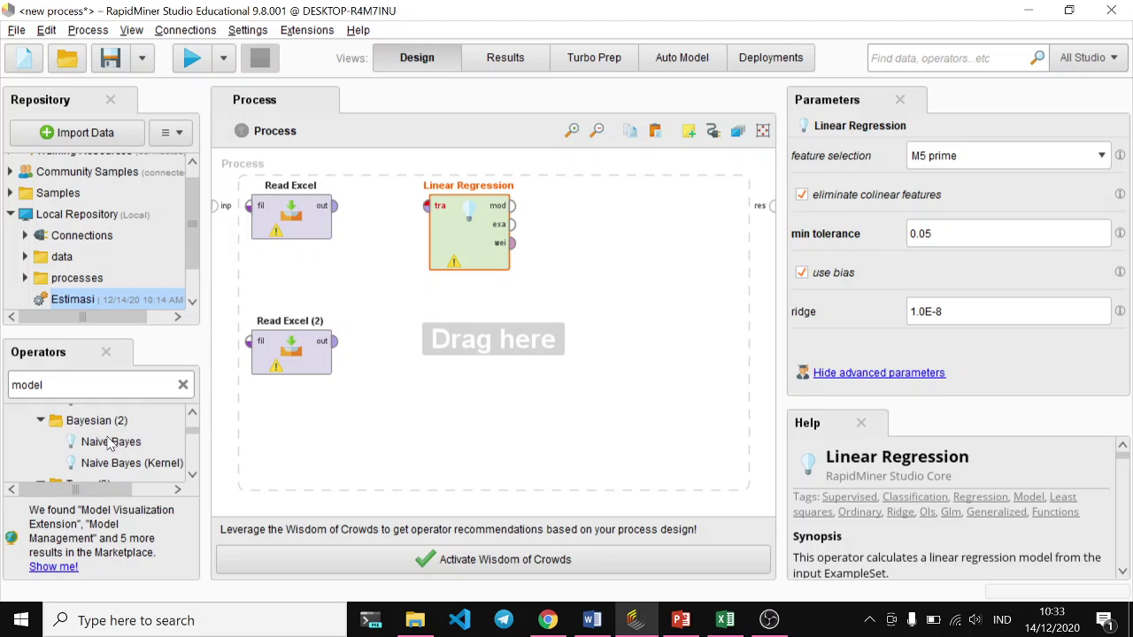
scroll(114, 444, down, 6)
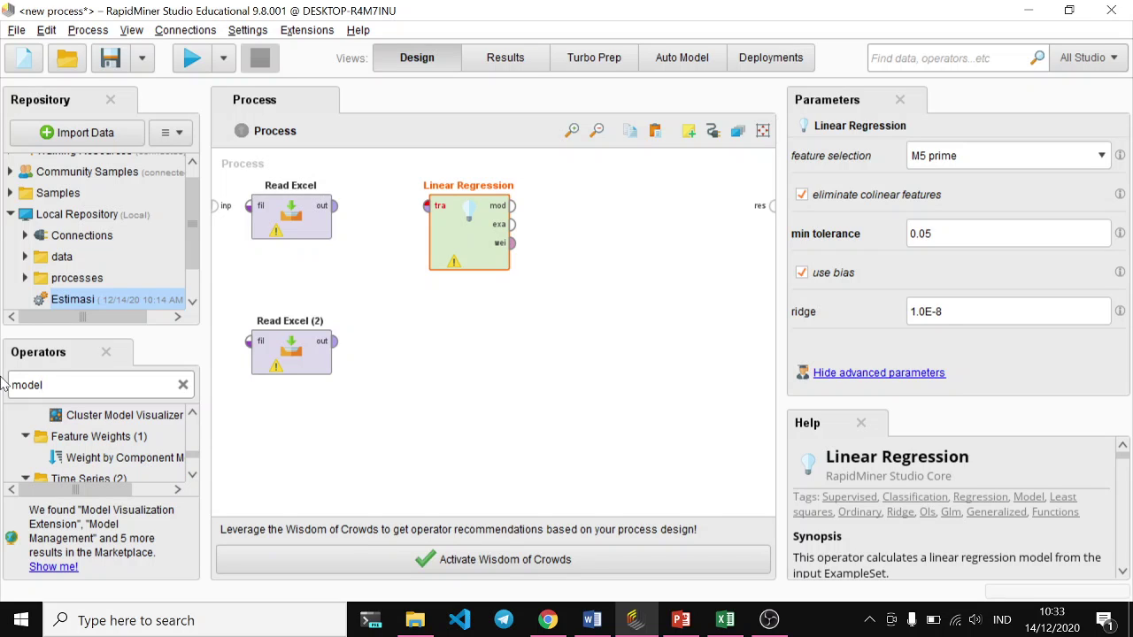
key(BackSpace)
key(BackSpace)
key(BackSpace)
key(BackSpace)
key(BackSpace)
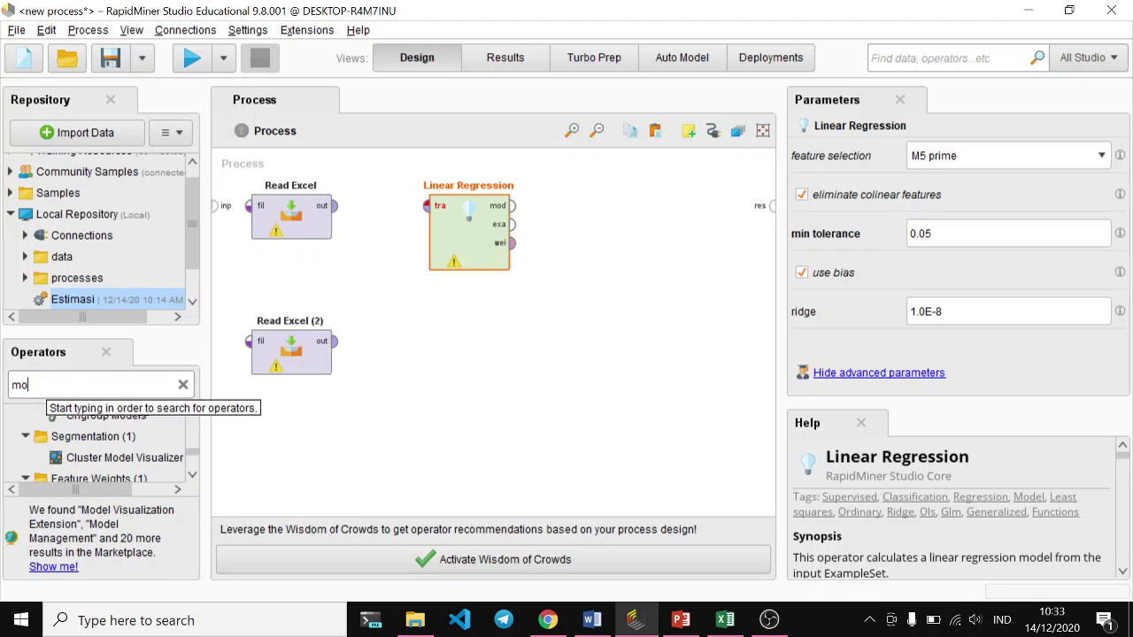
text(aply)
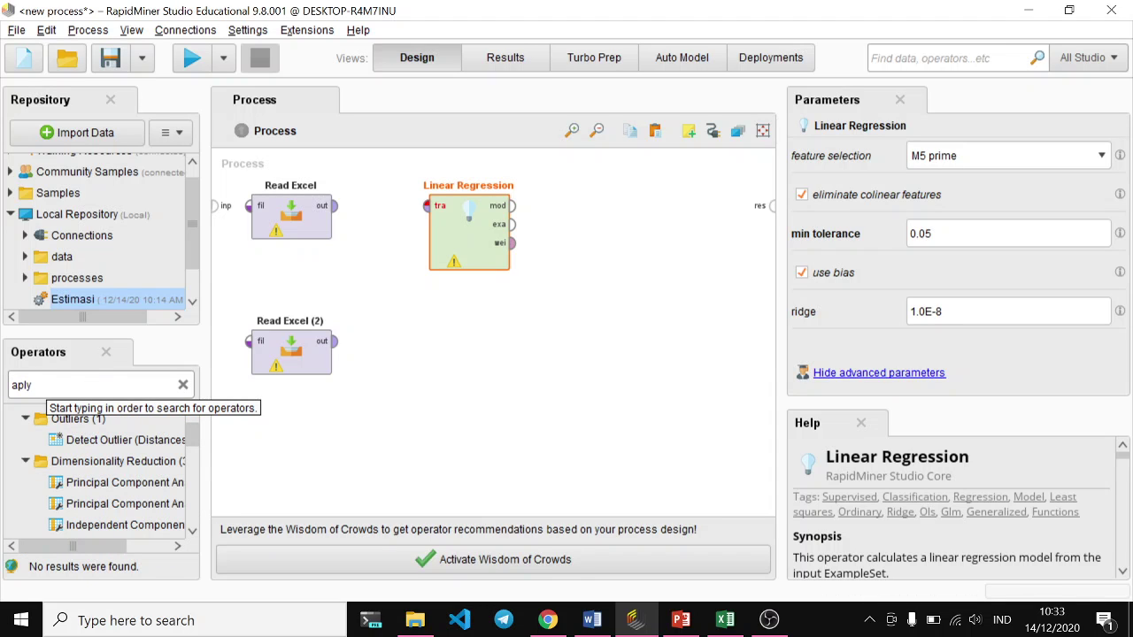
key(BackSpace)
key(BackSpace)
key(BackSpace)
key(BackSpace)
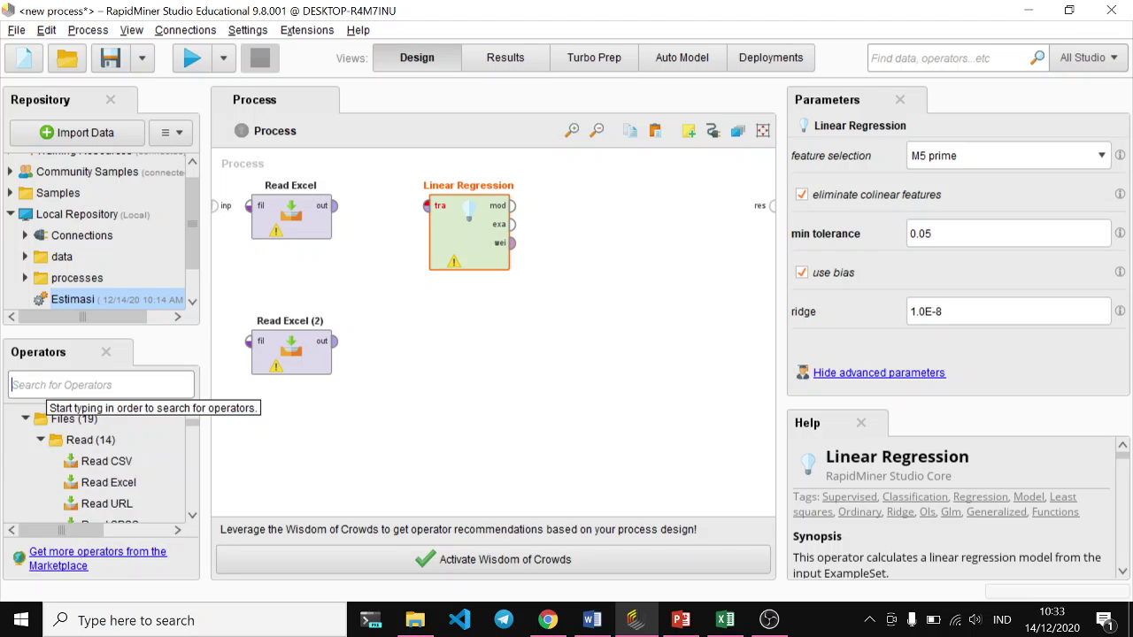
- Search the operators for "filter", look through the results, and clear the search
text(fil)
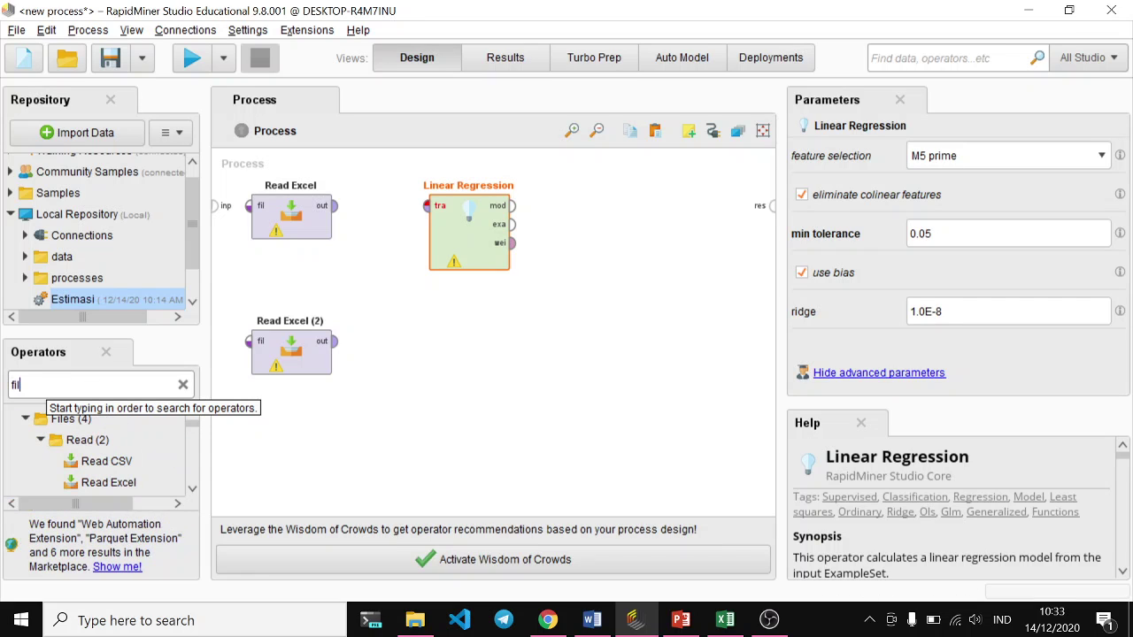
text(ter)
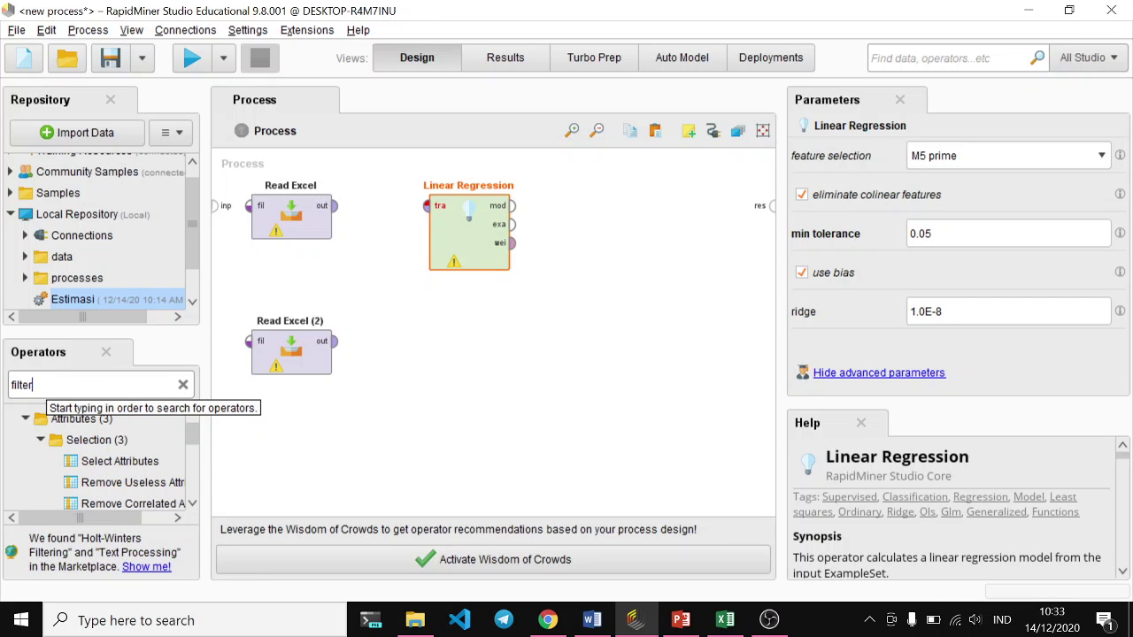
scroll(120, 456, down, 3)
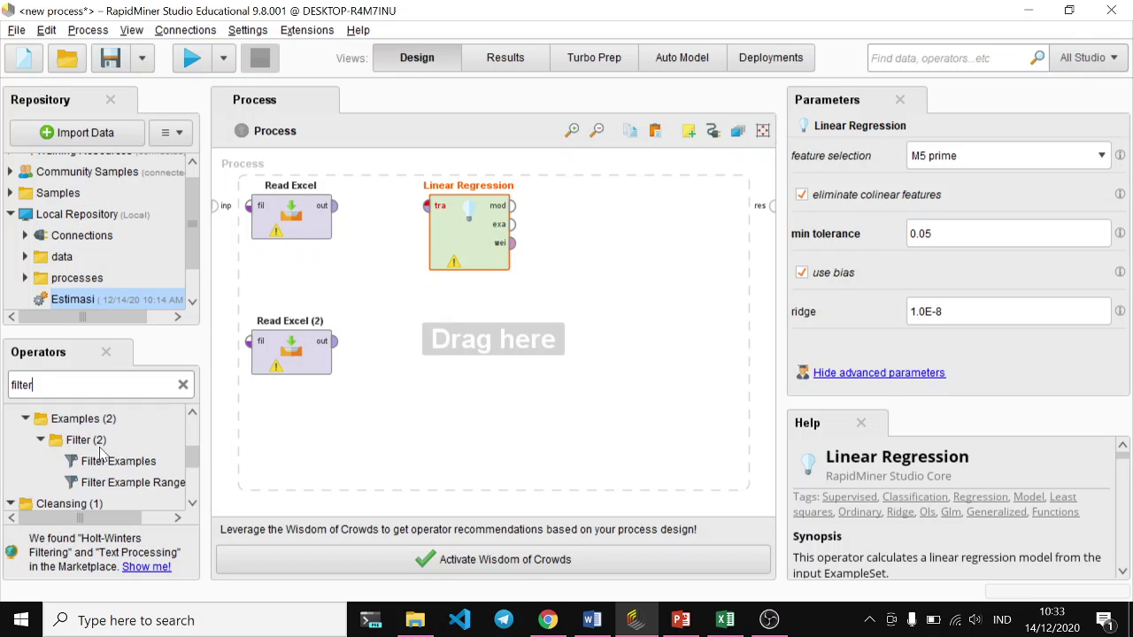
scroll(133, 428, down, 1)
scroll(137, 429, down, 1)
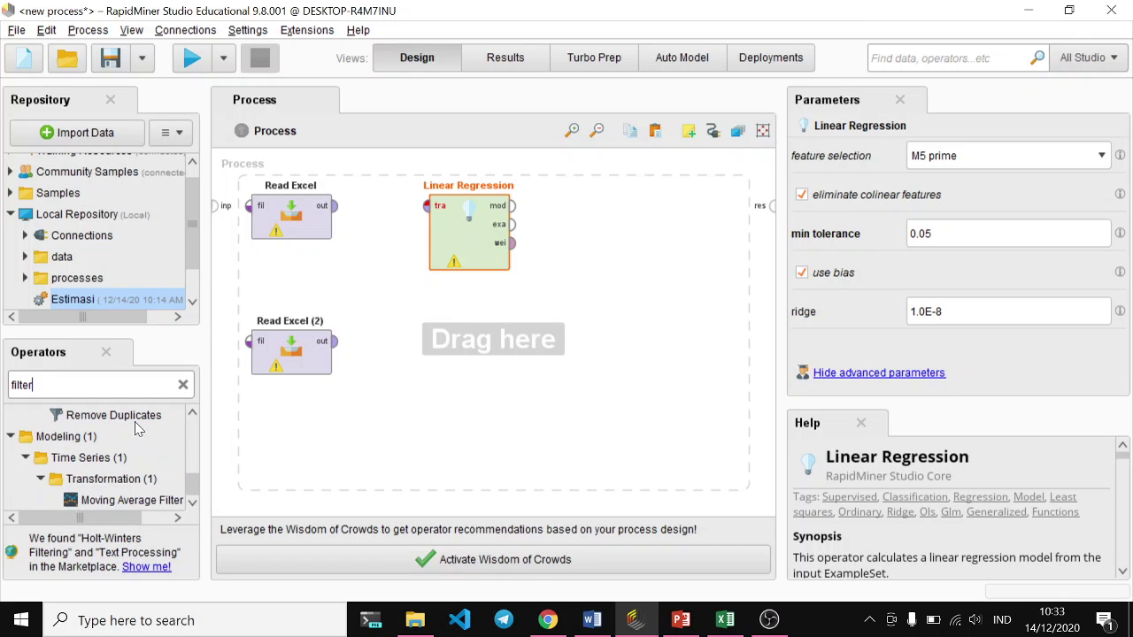
scroll(139, 428, up, 5)
scroll(139, 428, up, 5)
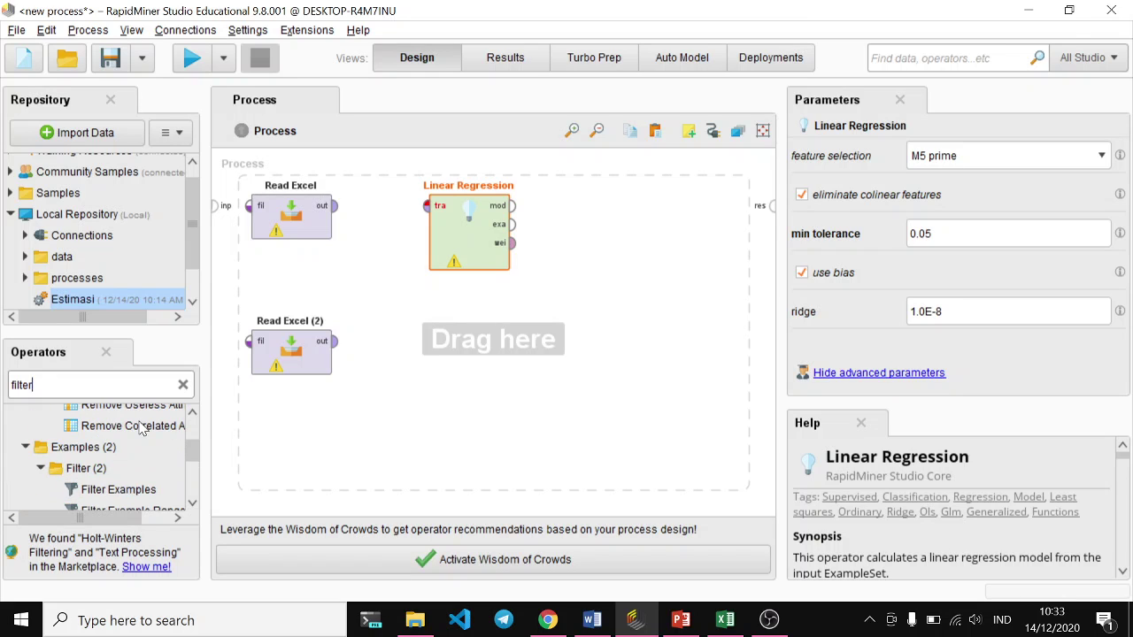
click(99, 384)
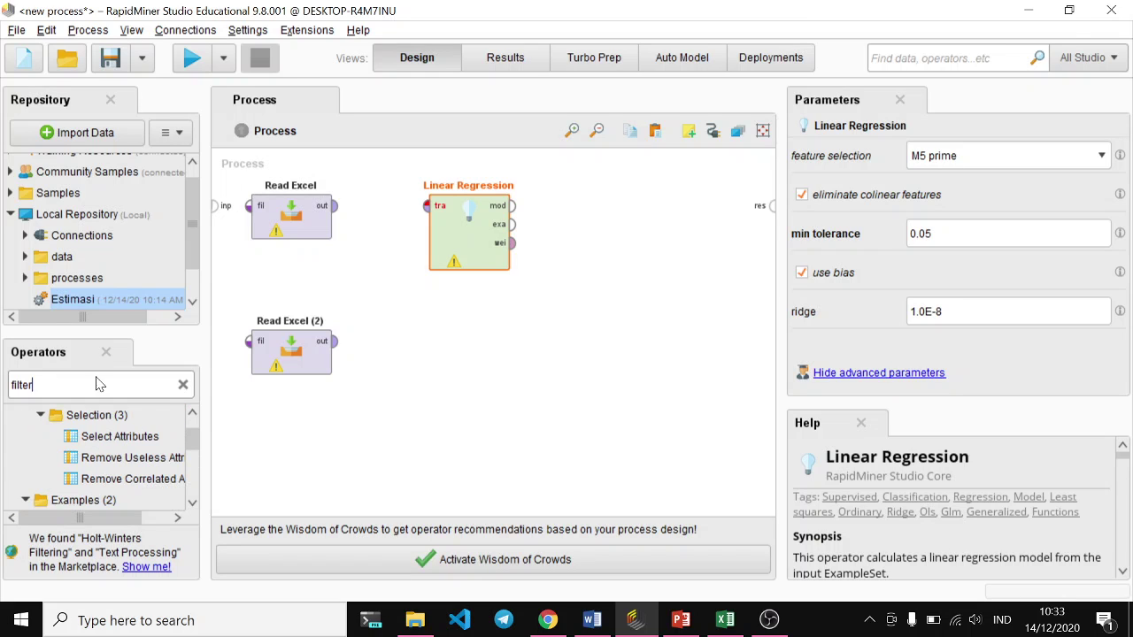
click(183, 385)
- Search the operators for "model" and add Apply Model to the process, placing it below and to the right of Linear Regression
text(mod)
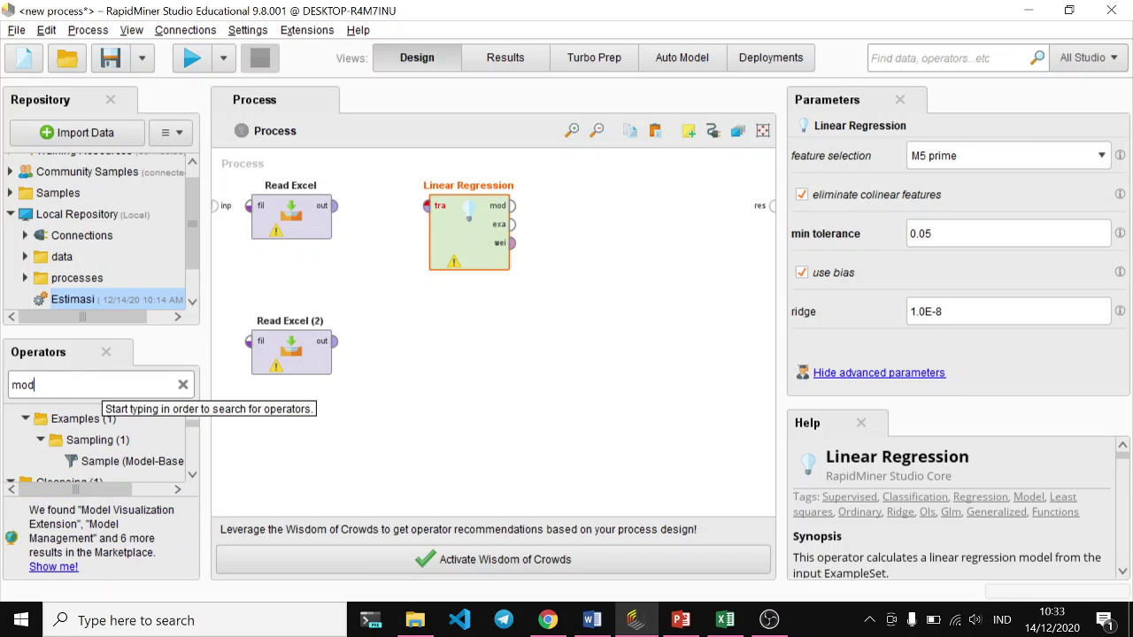
text(el)
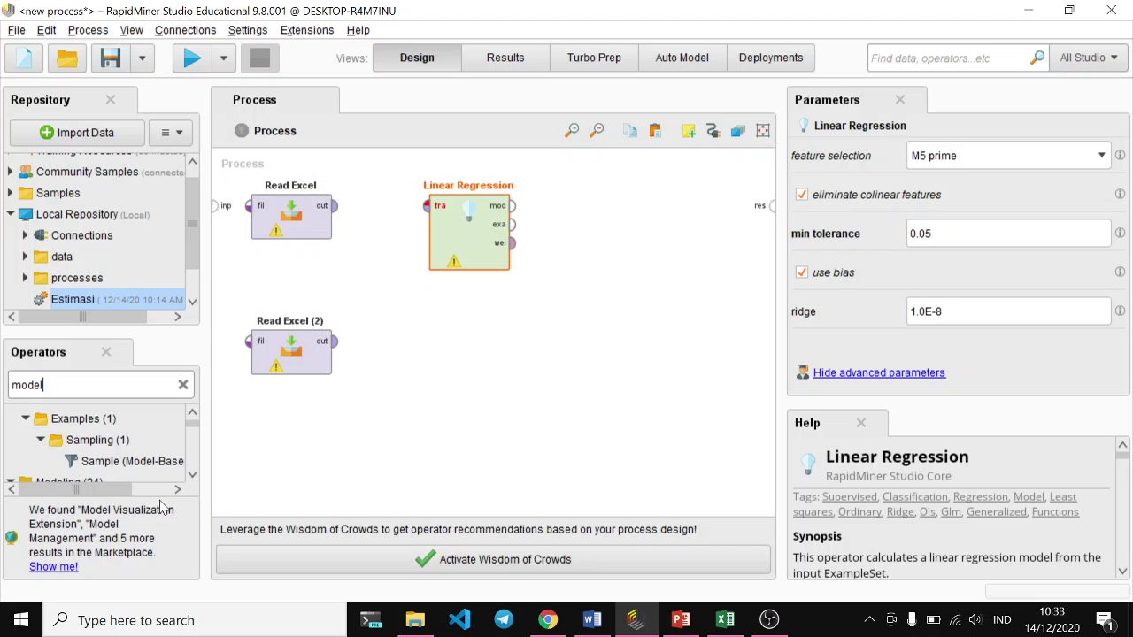
drag(207, 453, 311, 455)
scroll(222, 460, down, 4)
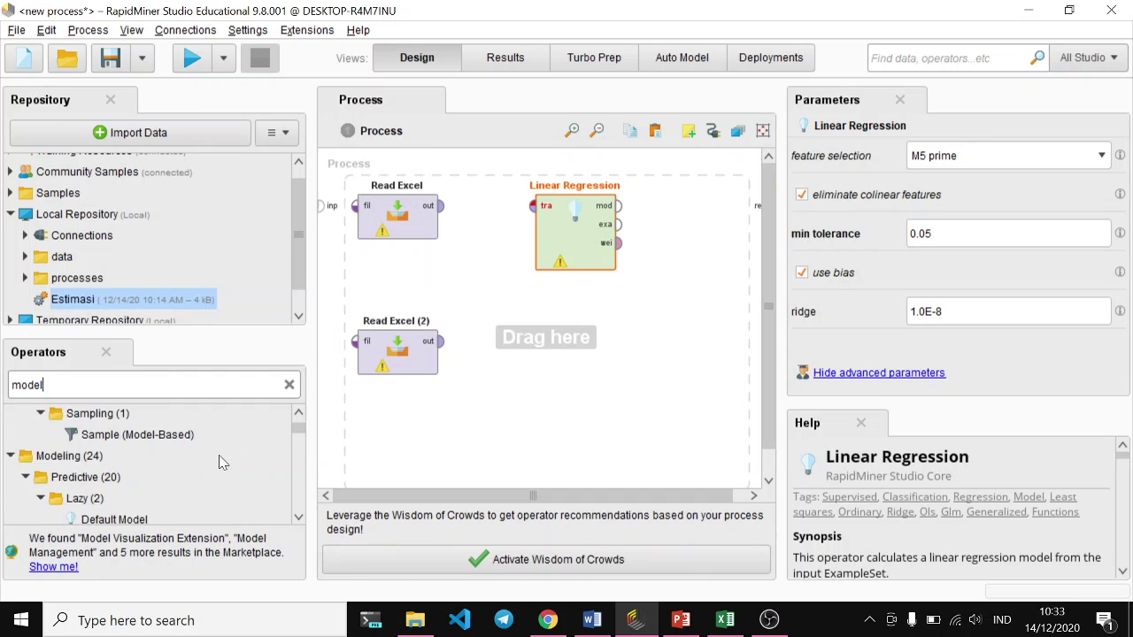
scroll(222, 462, down, 8)
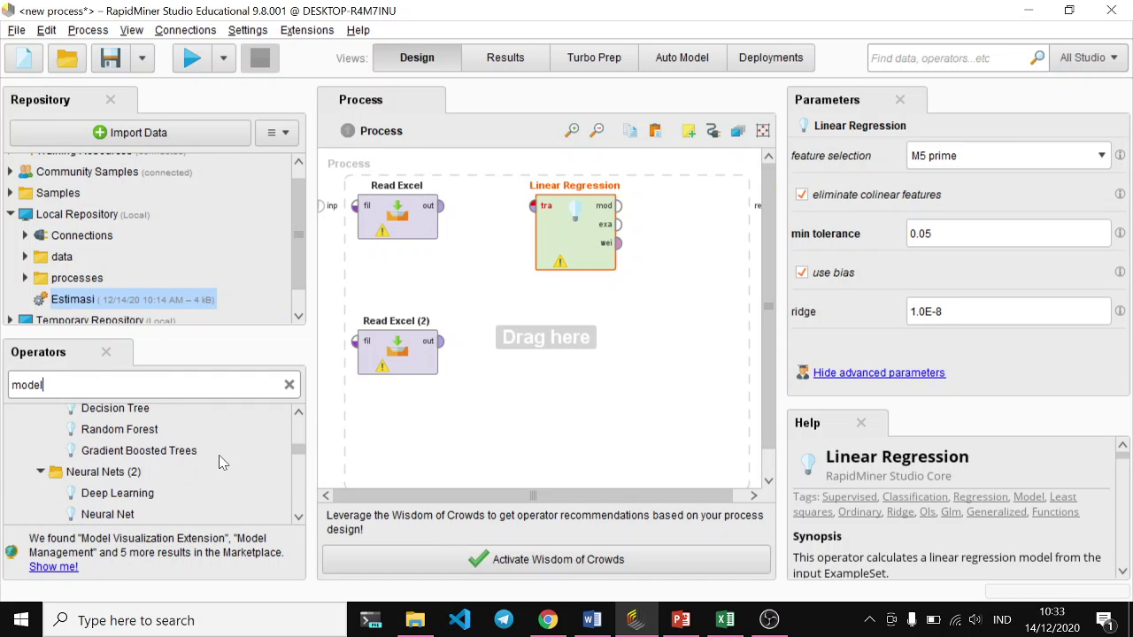
scroll(222, 463, down, 6)
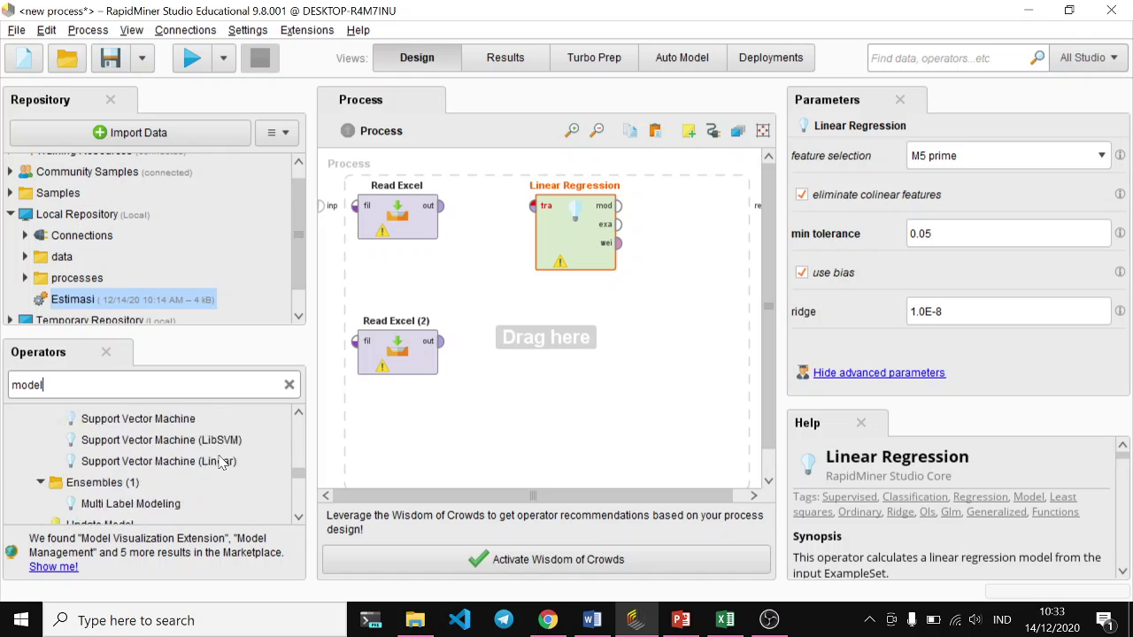
scroll(220, 459, down, 6)
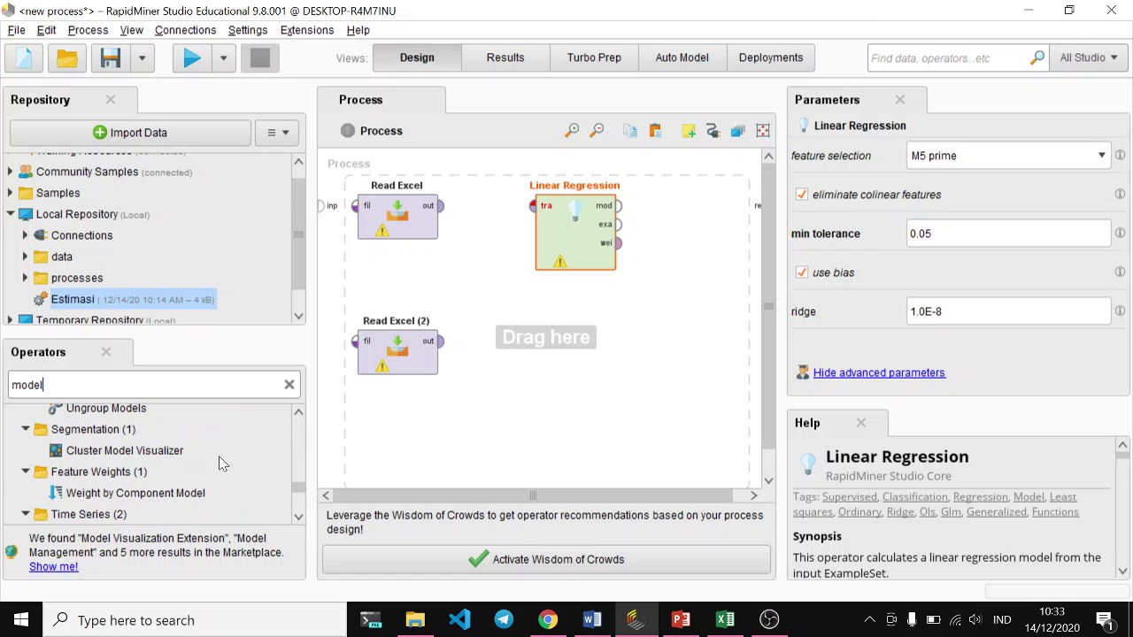
scroll(222, 464, down, 6)
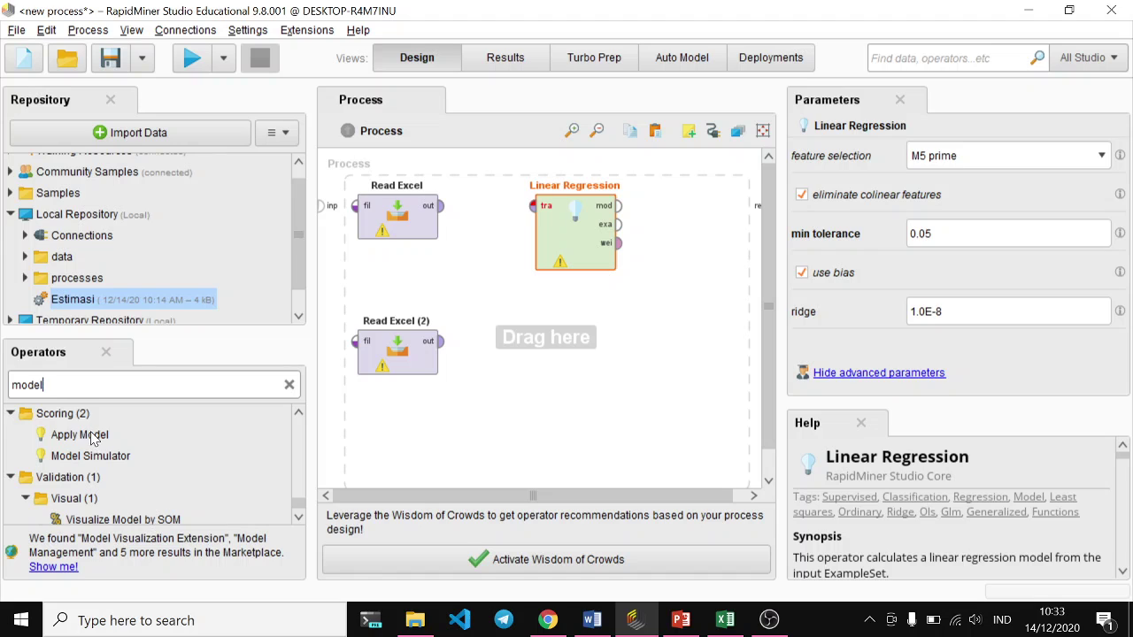
drag(93, 440, 613, 362)
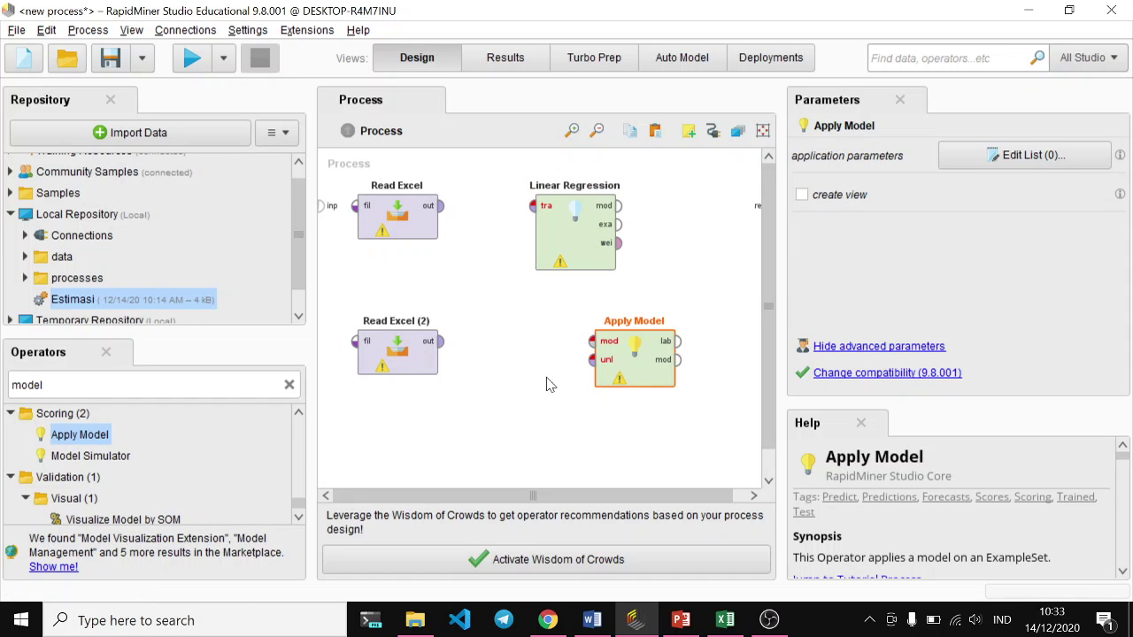
drag(312, 354, 195, 354)
drag(544, 356, 624, 316)
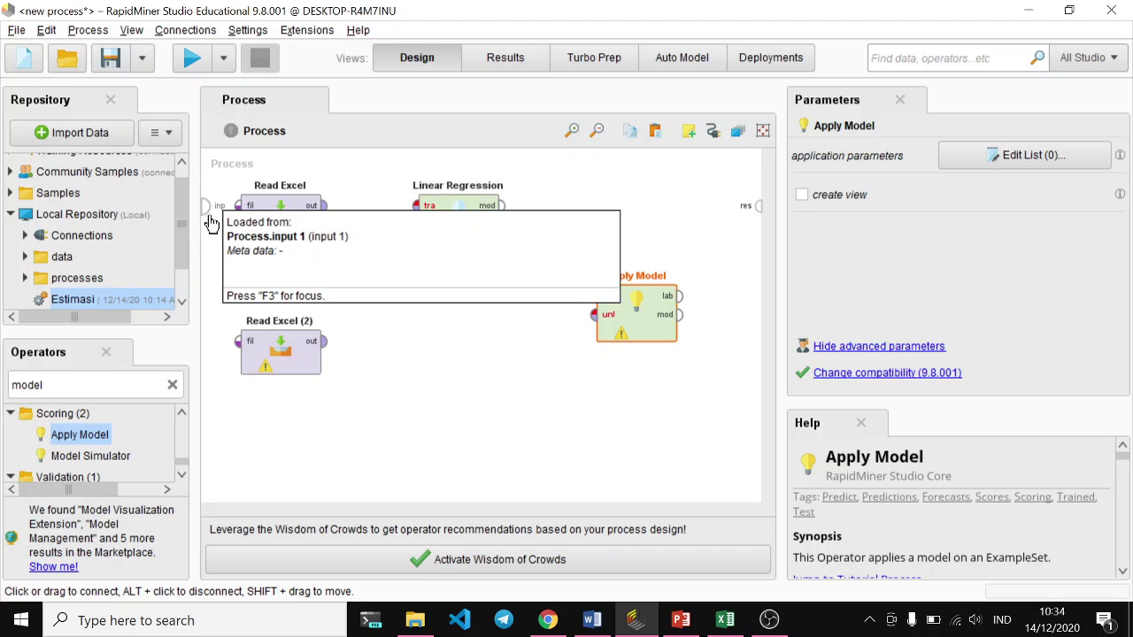
- Connect the process input to the first Read Excel's file port, and that operator's output to Linear Regression's training port
click(207, 217)
click(239, 213)
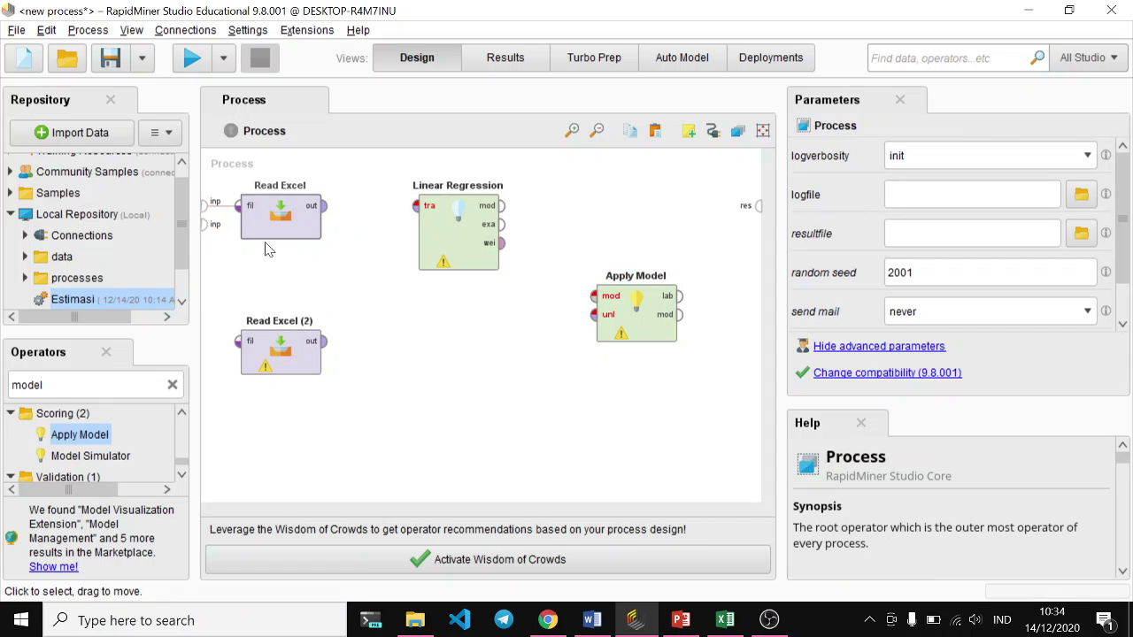
click(324, 210)
click(416, 209)
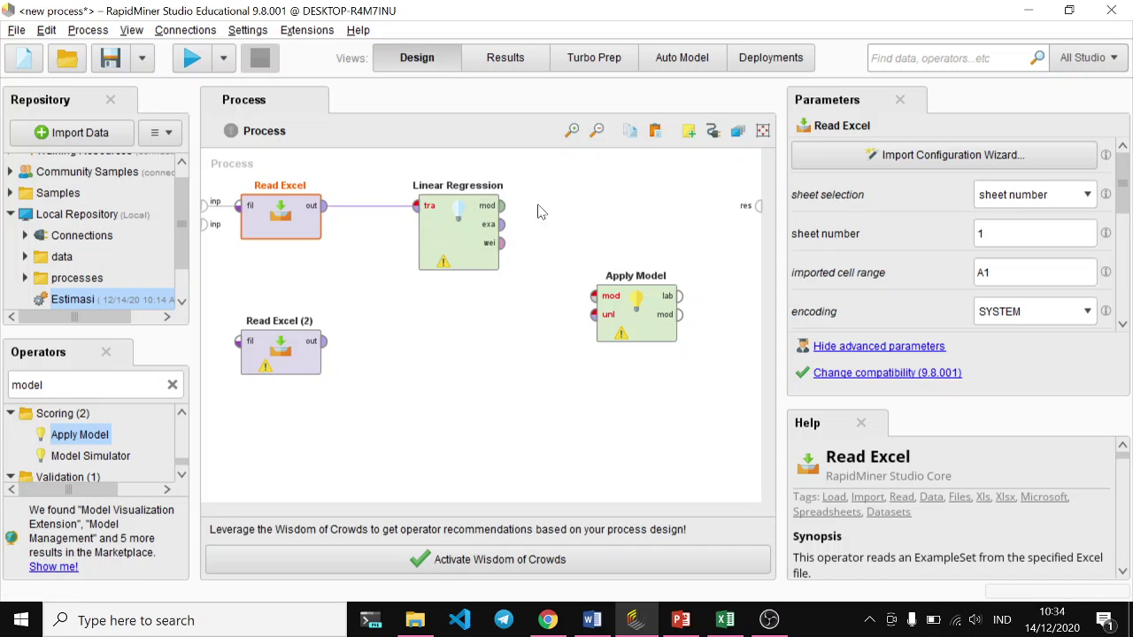
- Connect Linear Regression's model output to Apply Model's model input, and move Apply Model level with Read Excel (2)
click(502, 207)
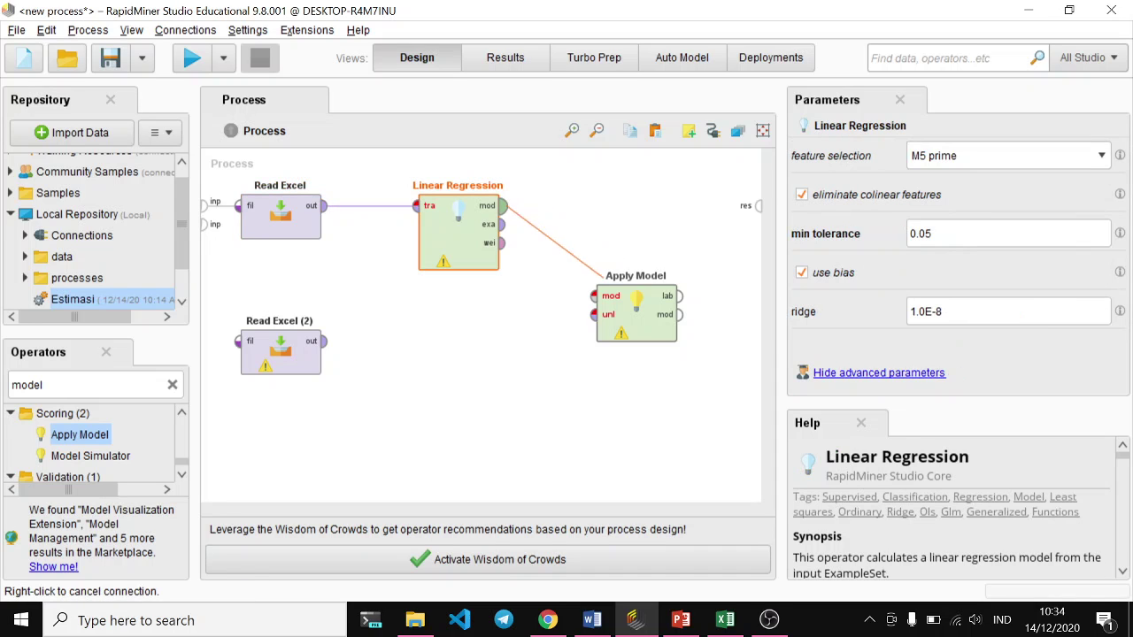
click(595, 297)
drag(624, 316, 565, 362)
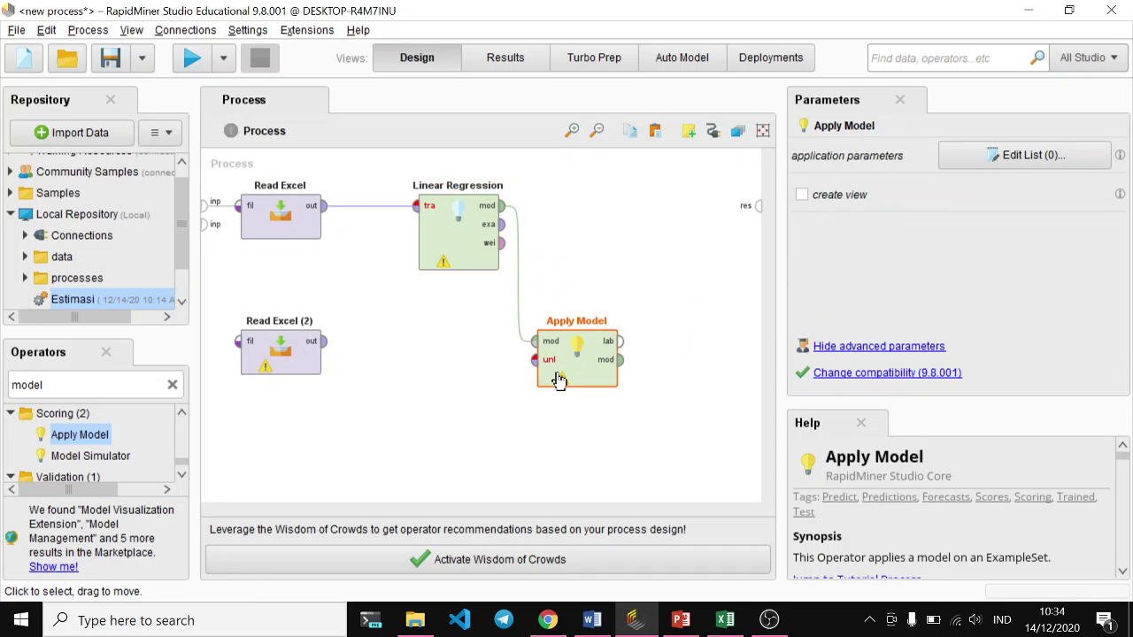
- Connect Apply Model's lab output to the process result port, and Read Excel (2)'s output to Apply Model's unl input
click(622, 343)
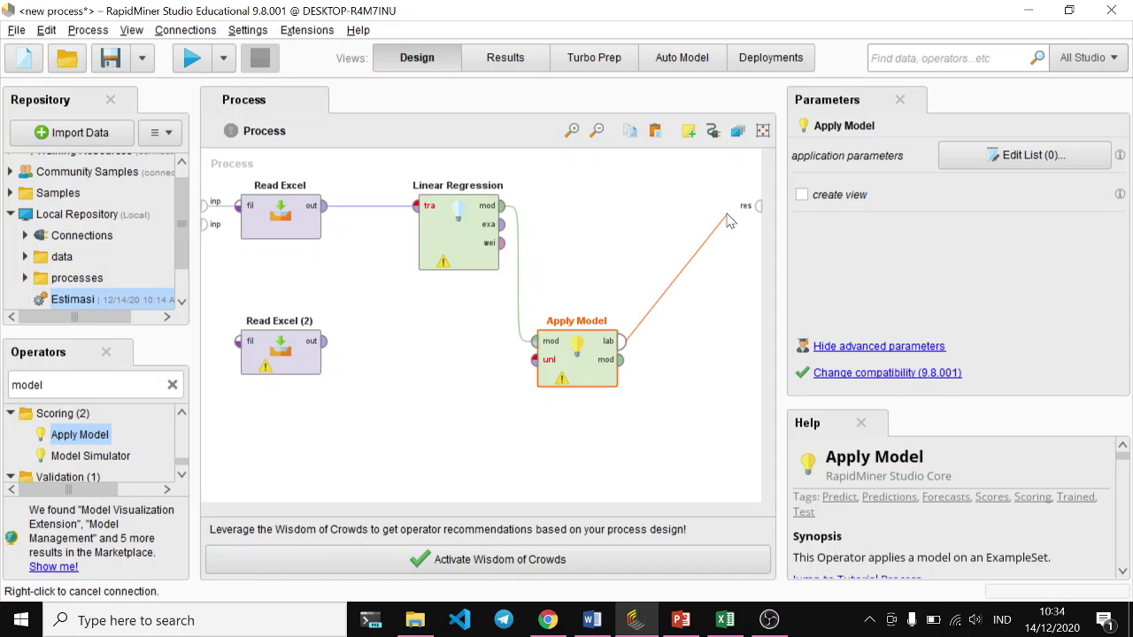
click(755, 208)
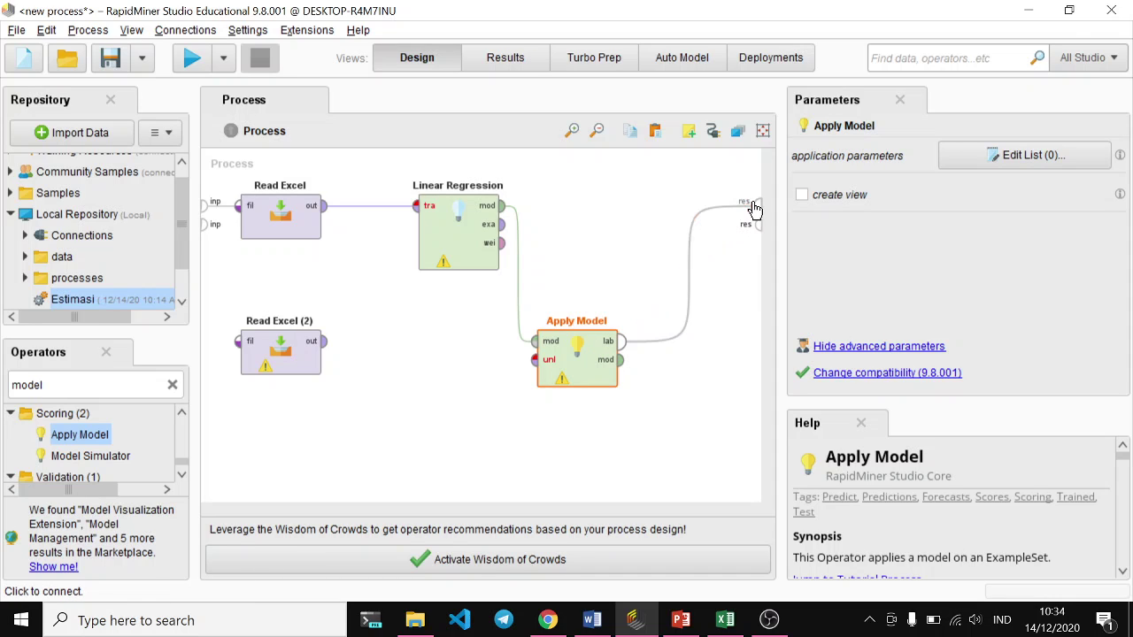
click(325, 343)
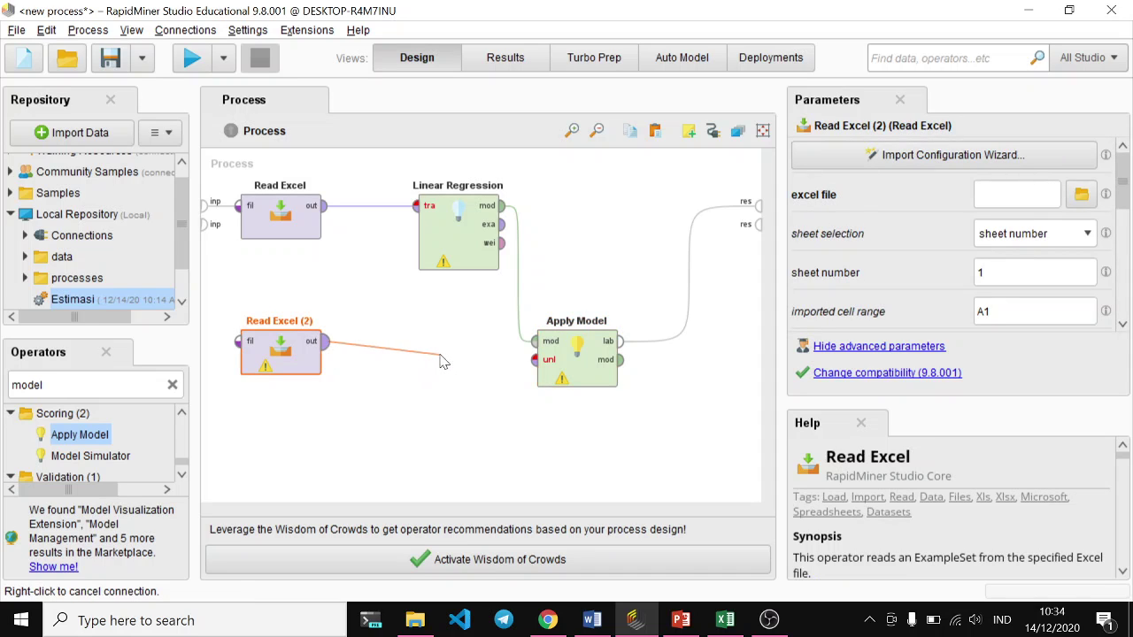
click(535, 361)
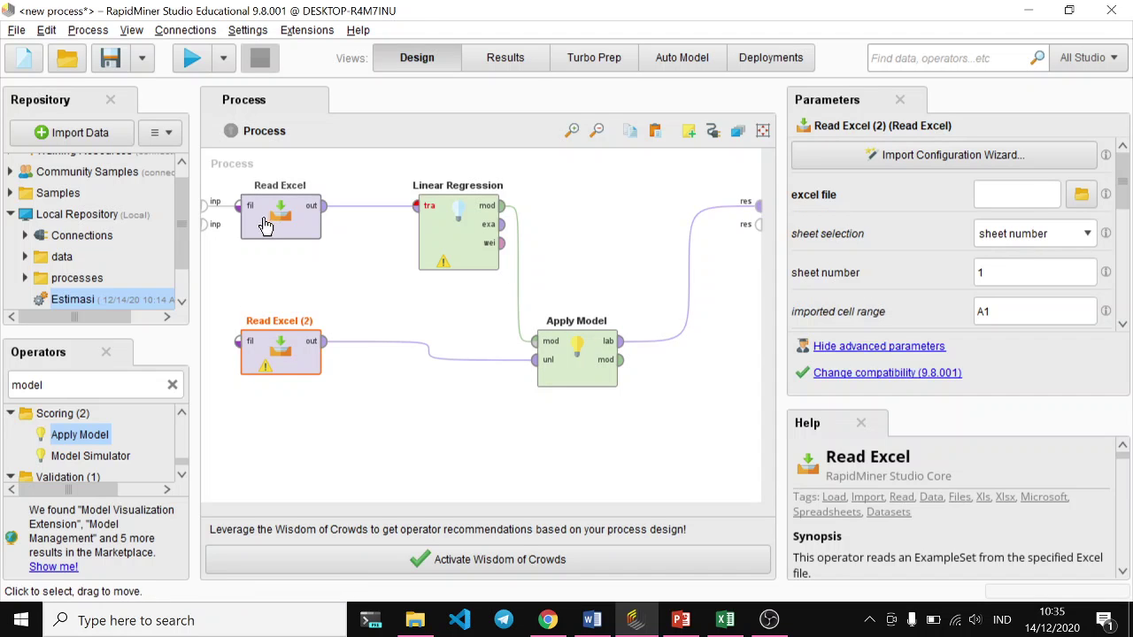
double_click(277, 220)
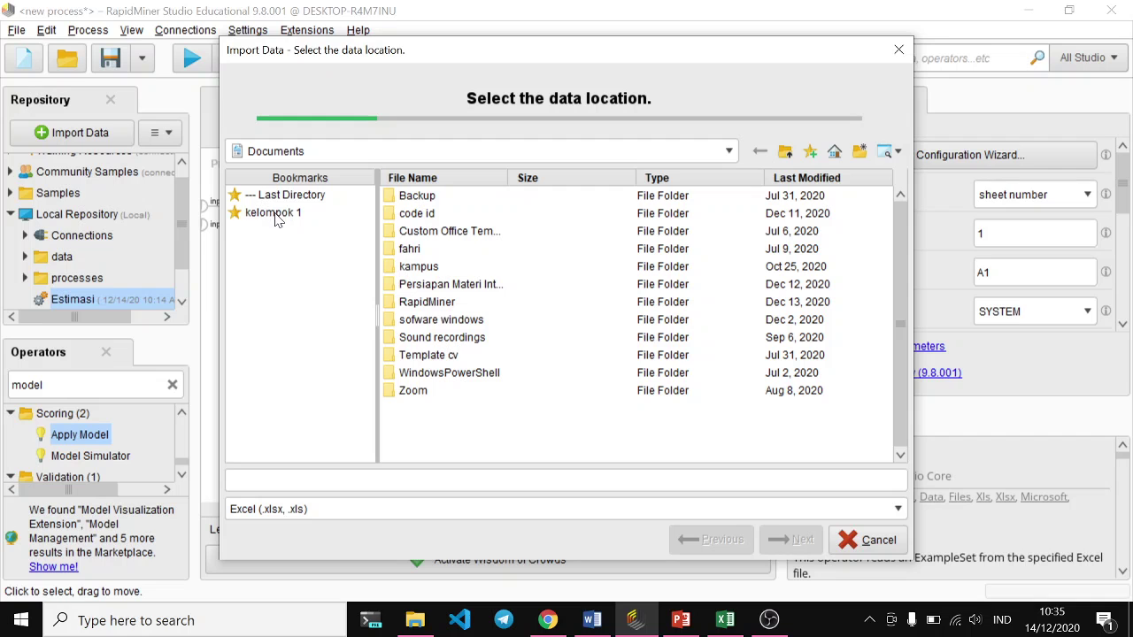
click(863, 540)
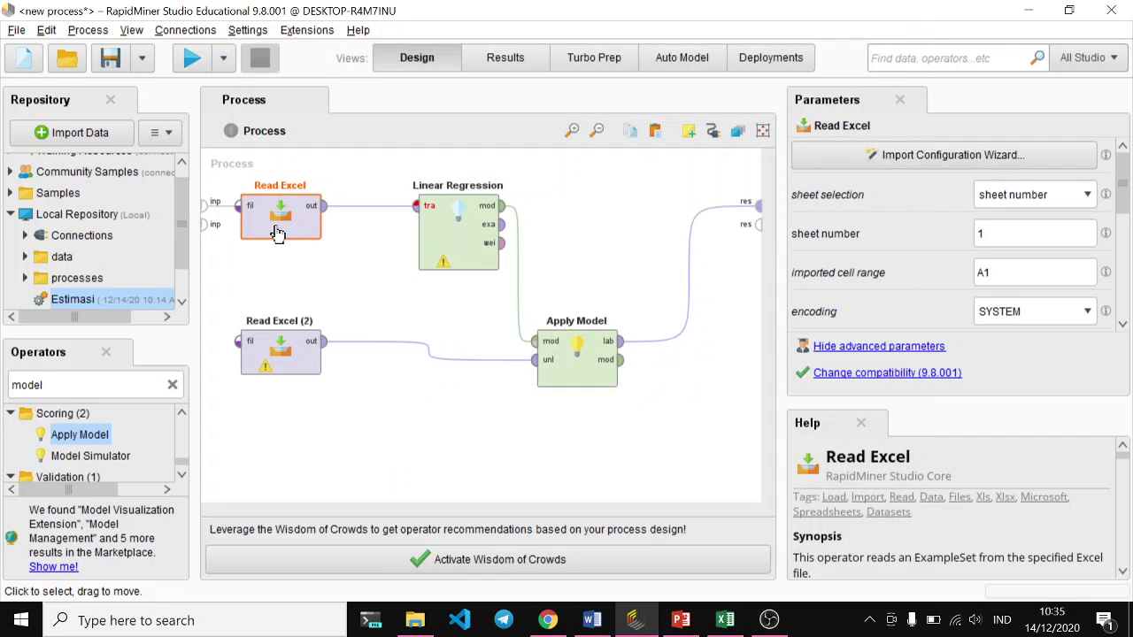
click(970, 159)
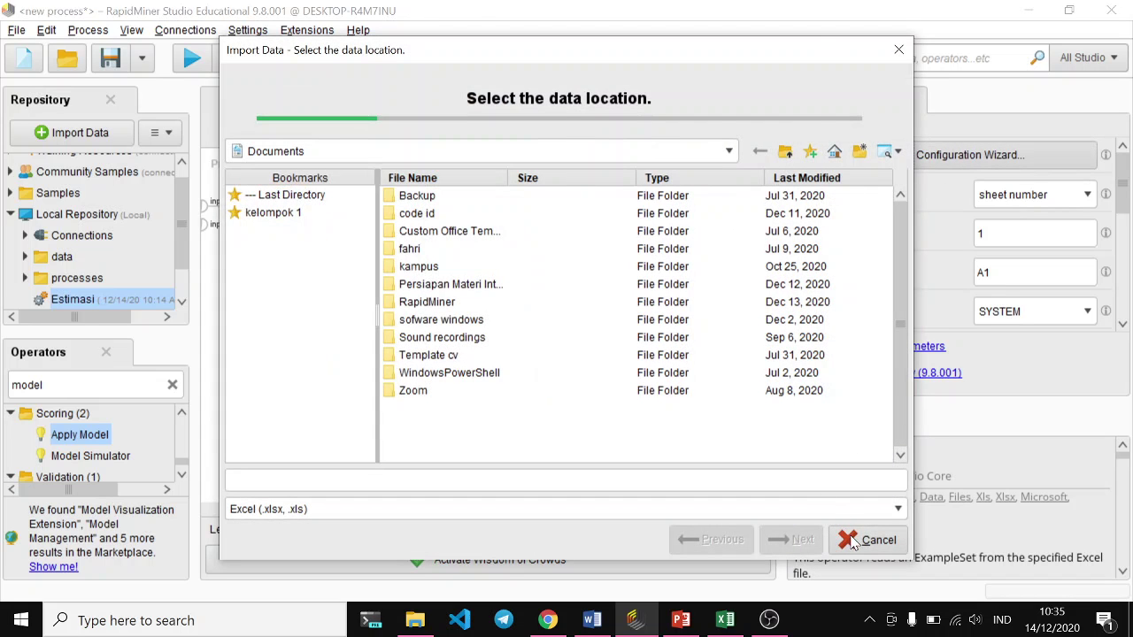
click(852, 542)
- Choose Data kasus.xlsx from the kelompok 1 folder for the first Read Excel operator and select cells C4:E8 for import
double_click(279, 219)
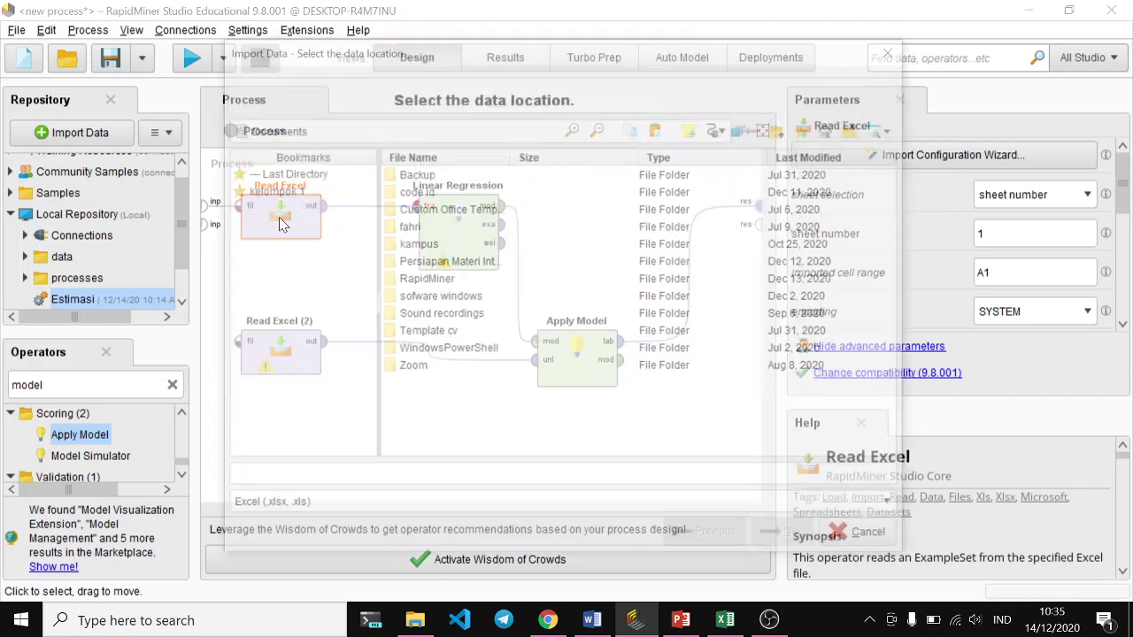
click(281, 214)
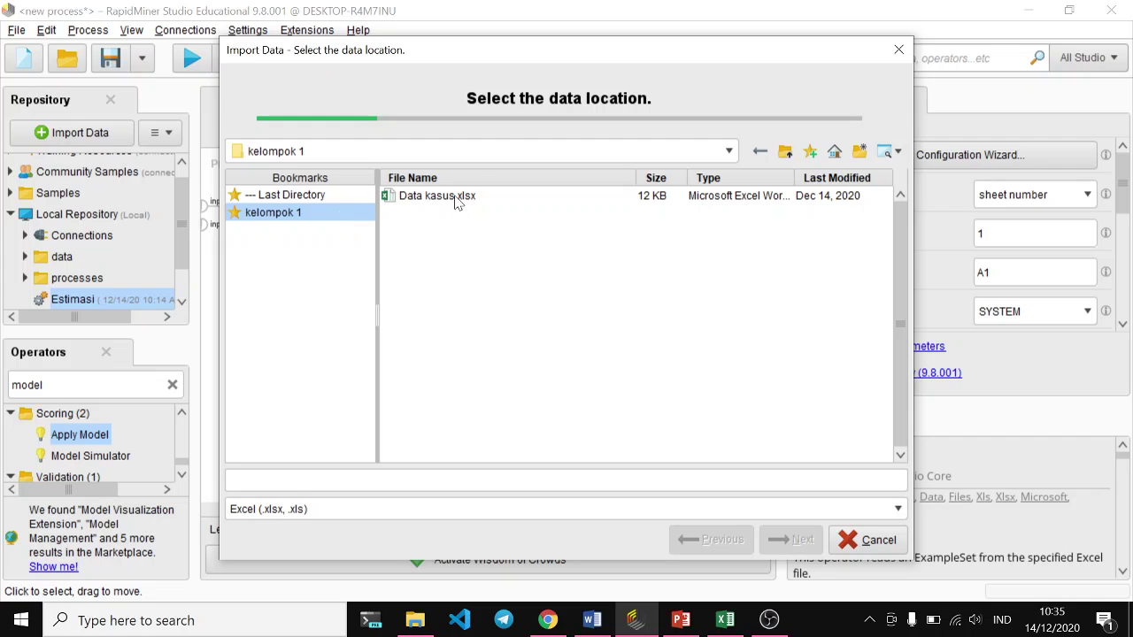
click(457, 202)
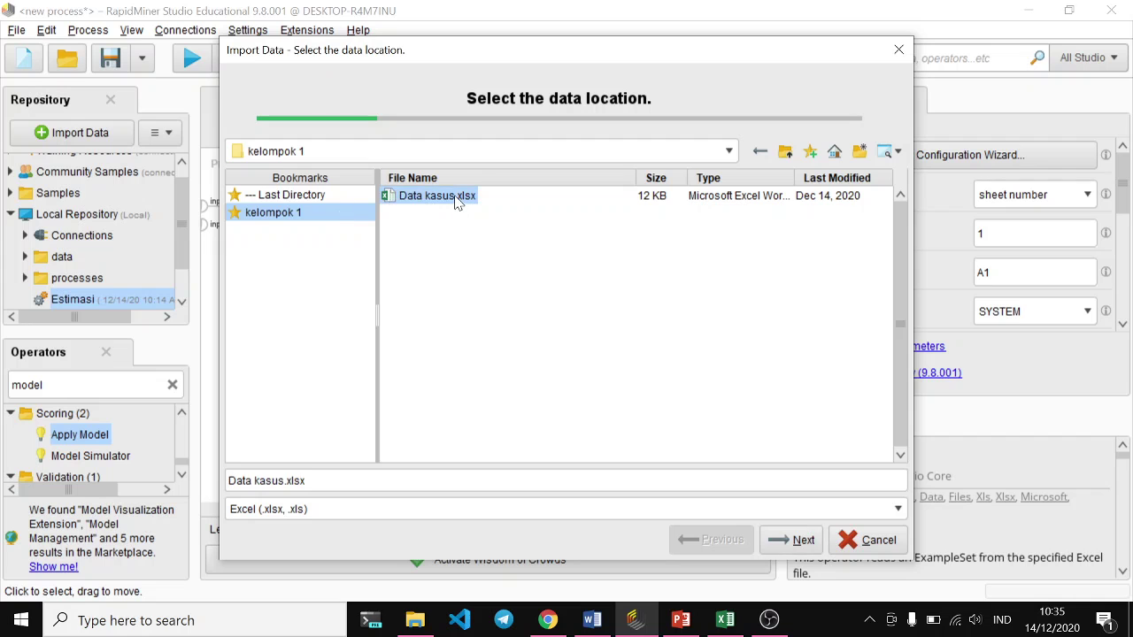
click(799, 540)
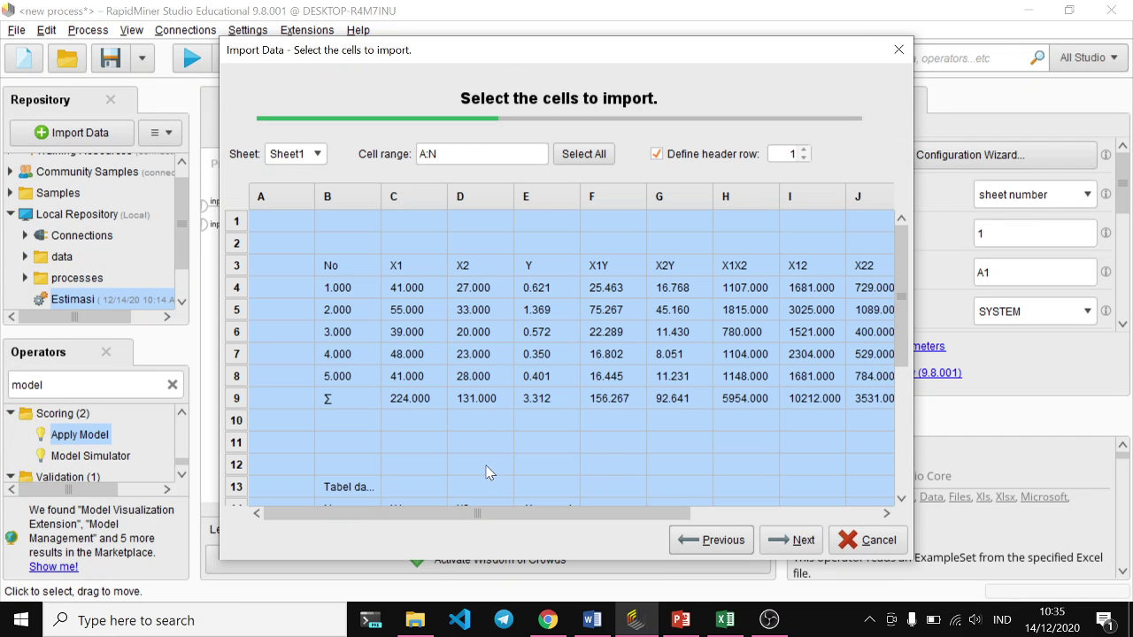
click(486, 472)
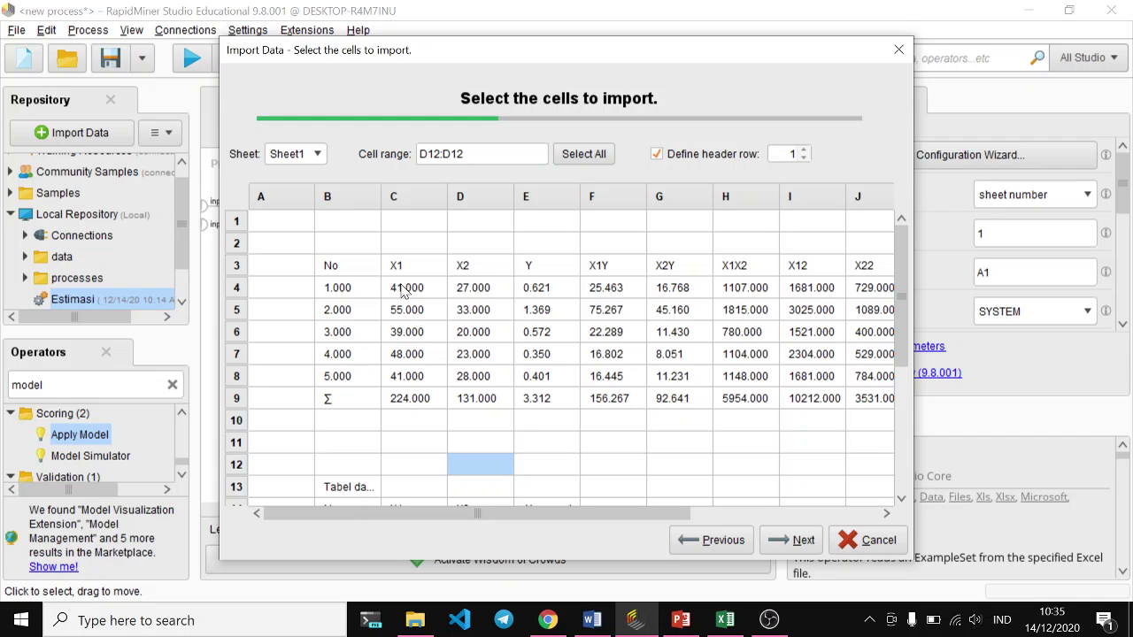
drag(403, 292, 530, 390)
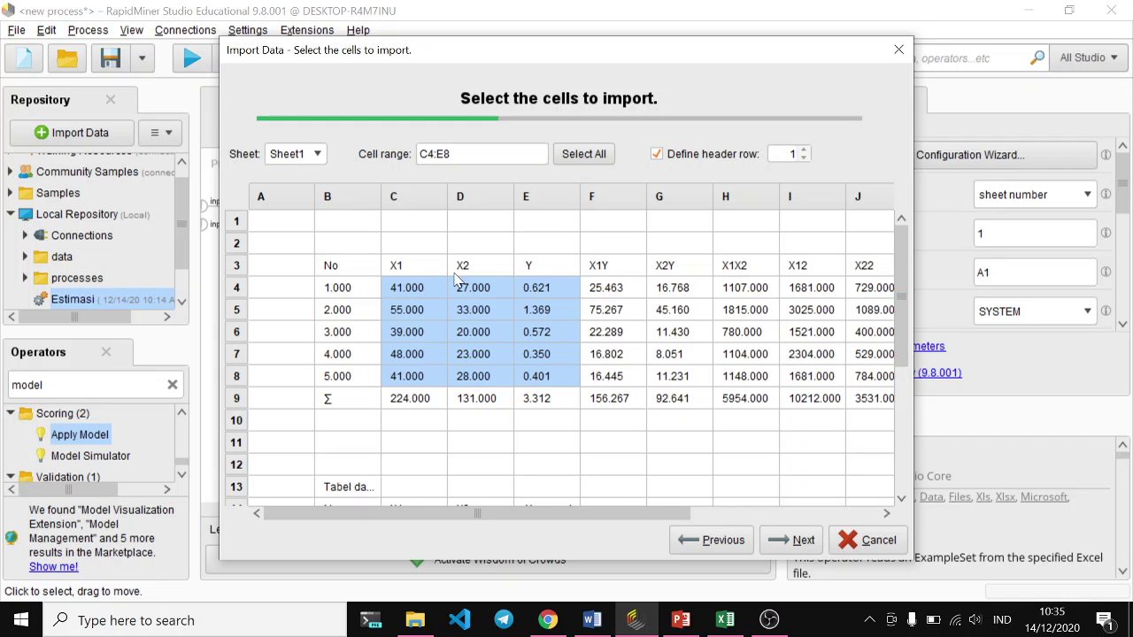
click(804, 543)
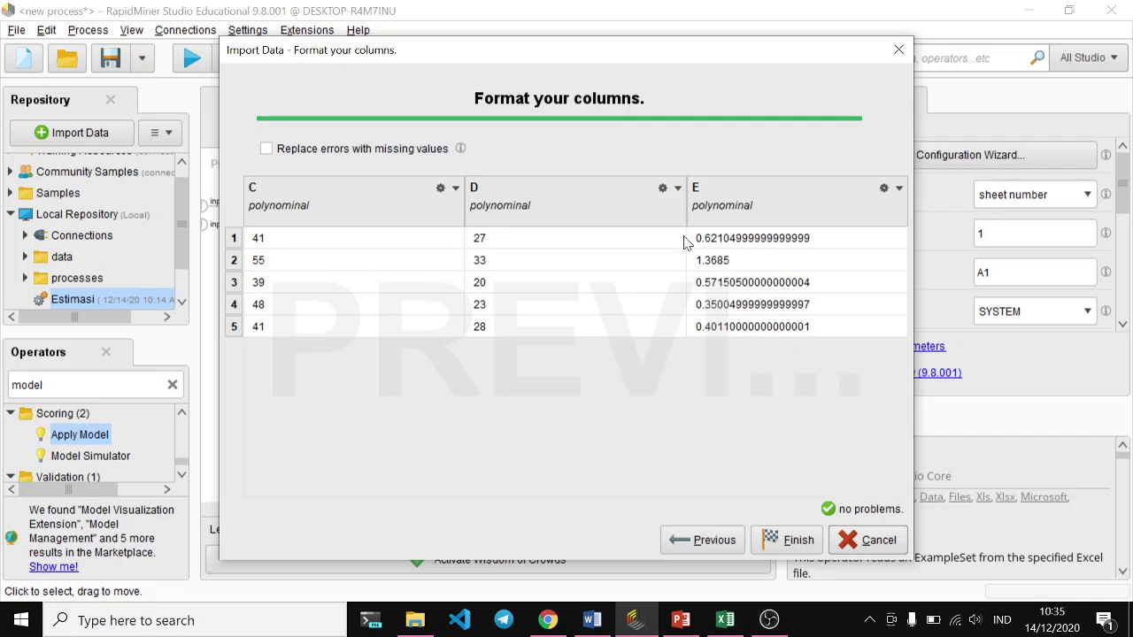
- Set column E's type to real and columns D and C to integer, and finish the import
click(899, 191)
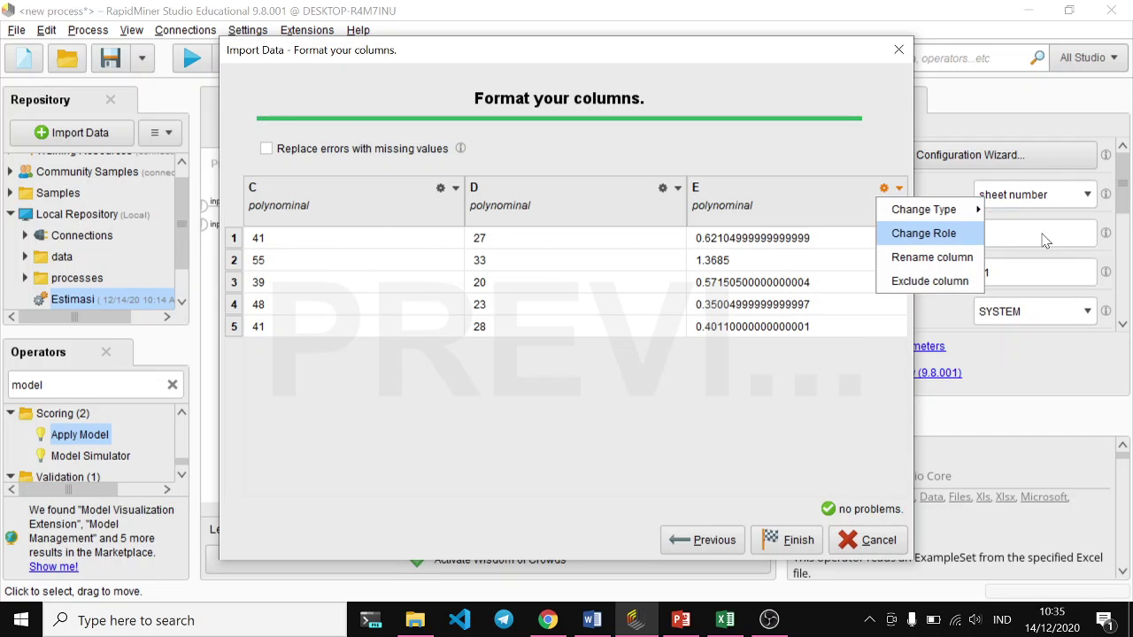
mouse_move(977, 219)
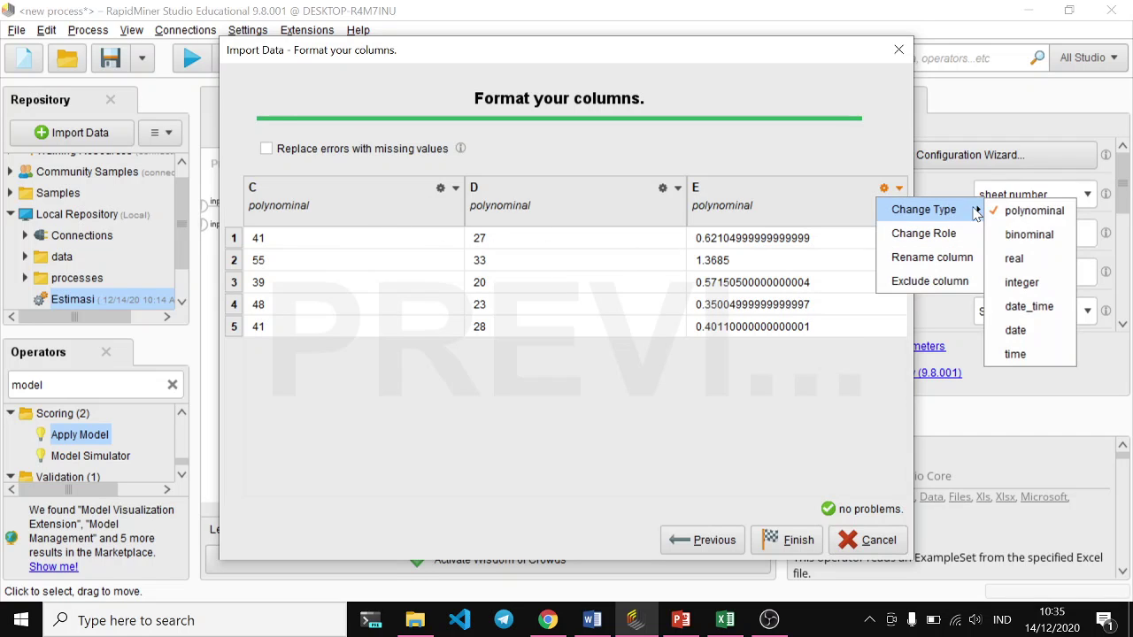
click(1014, 259)
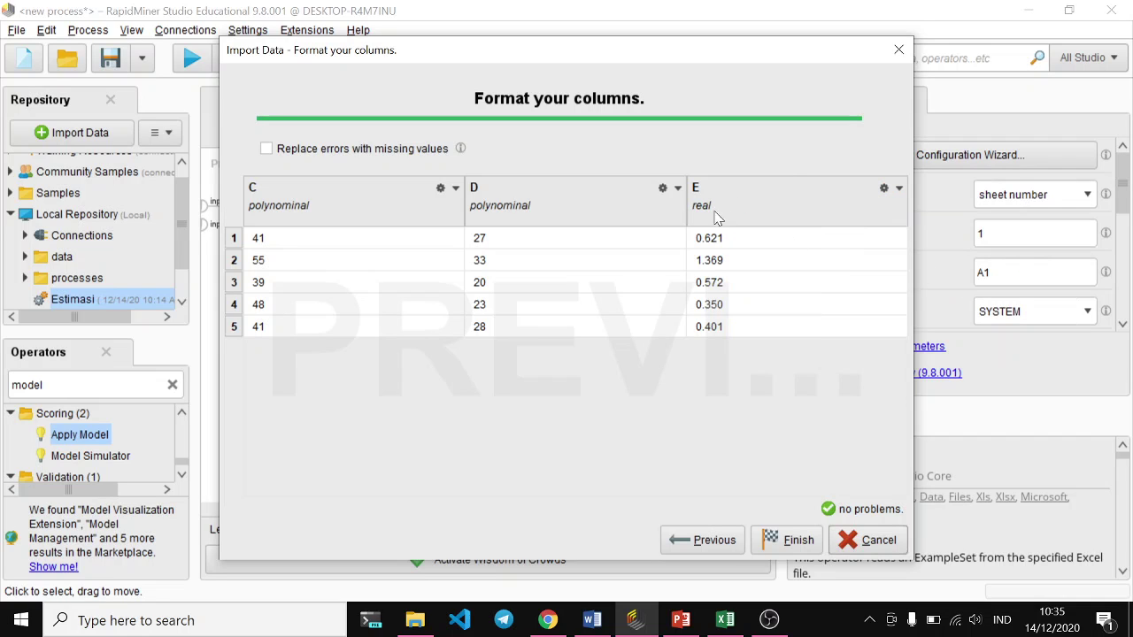
click(677, 189)
mouse_move(689, 220)
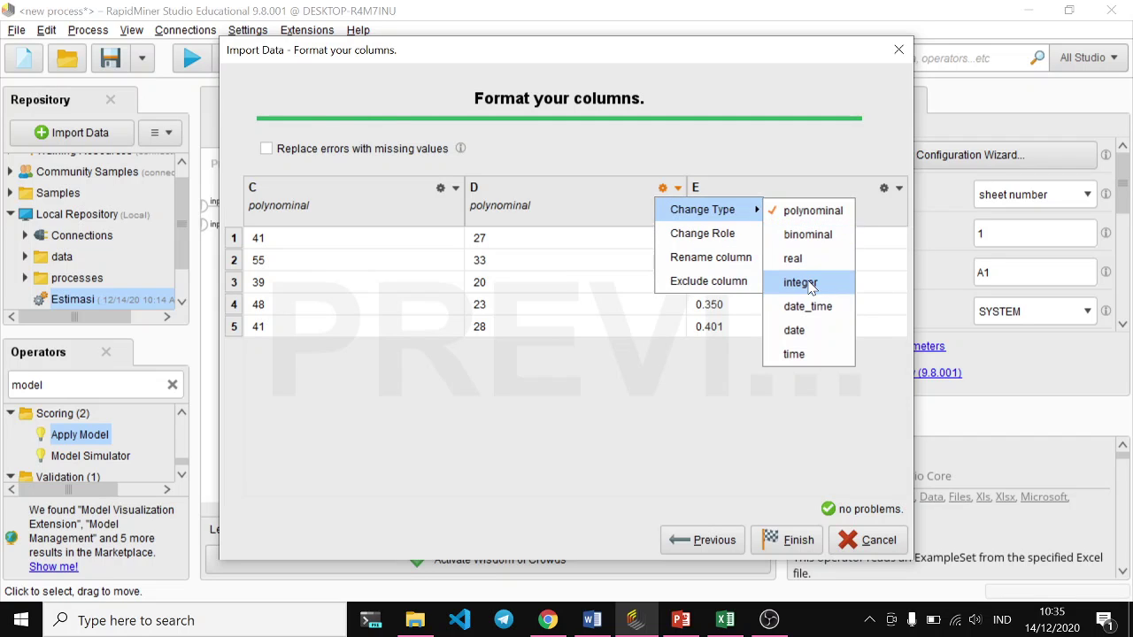
click(800, 282)
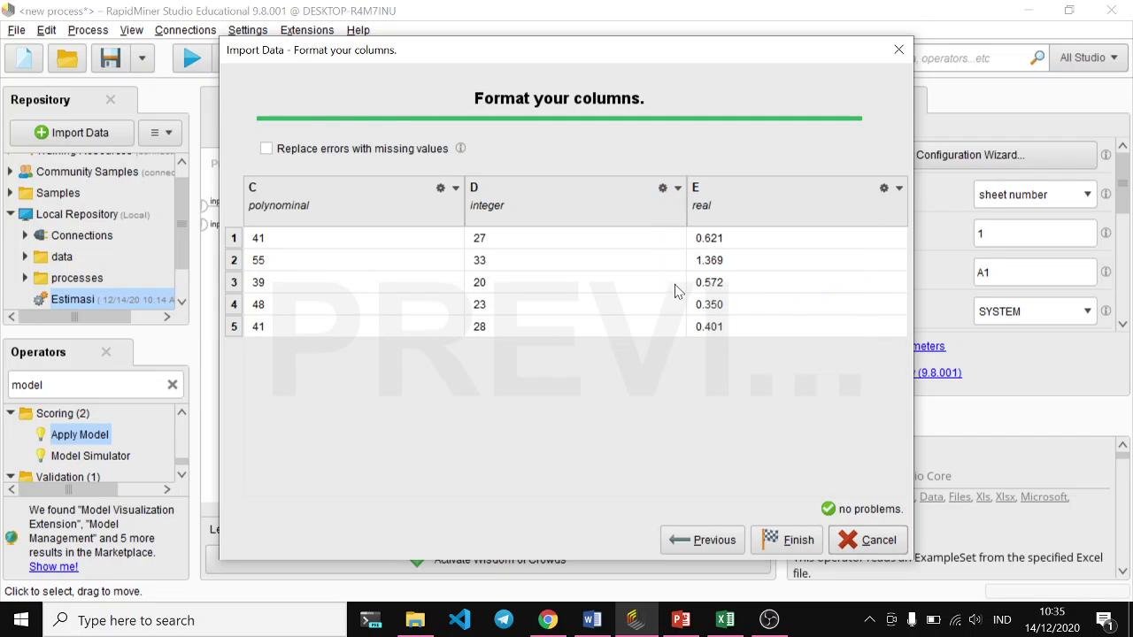
click(454, 189)
mouse_move(527, 213)
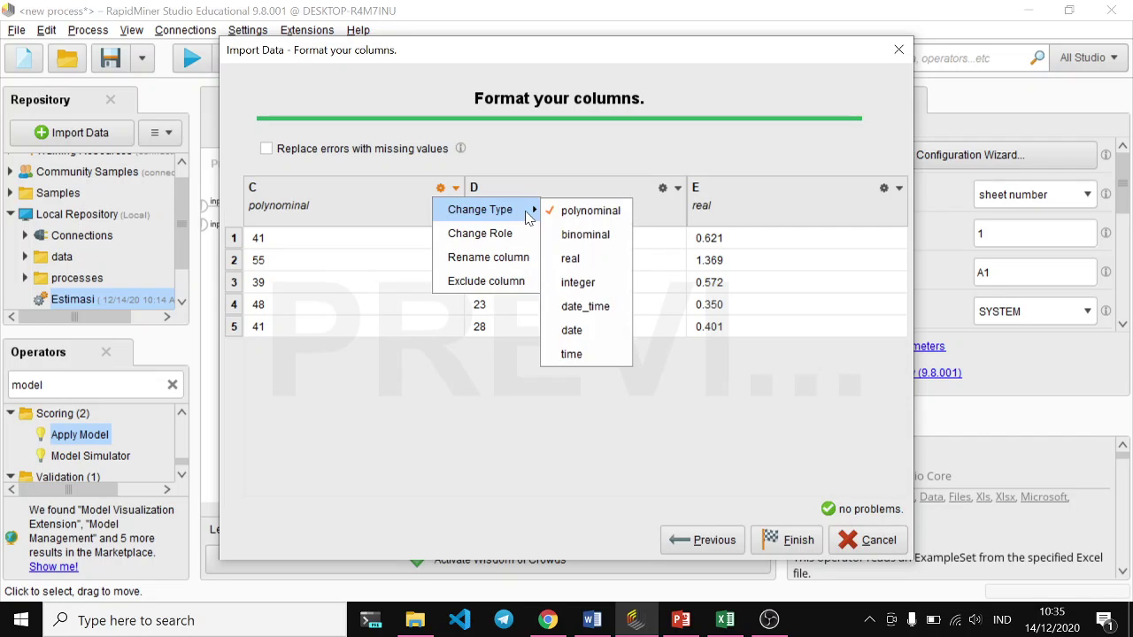
click(586, 283)
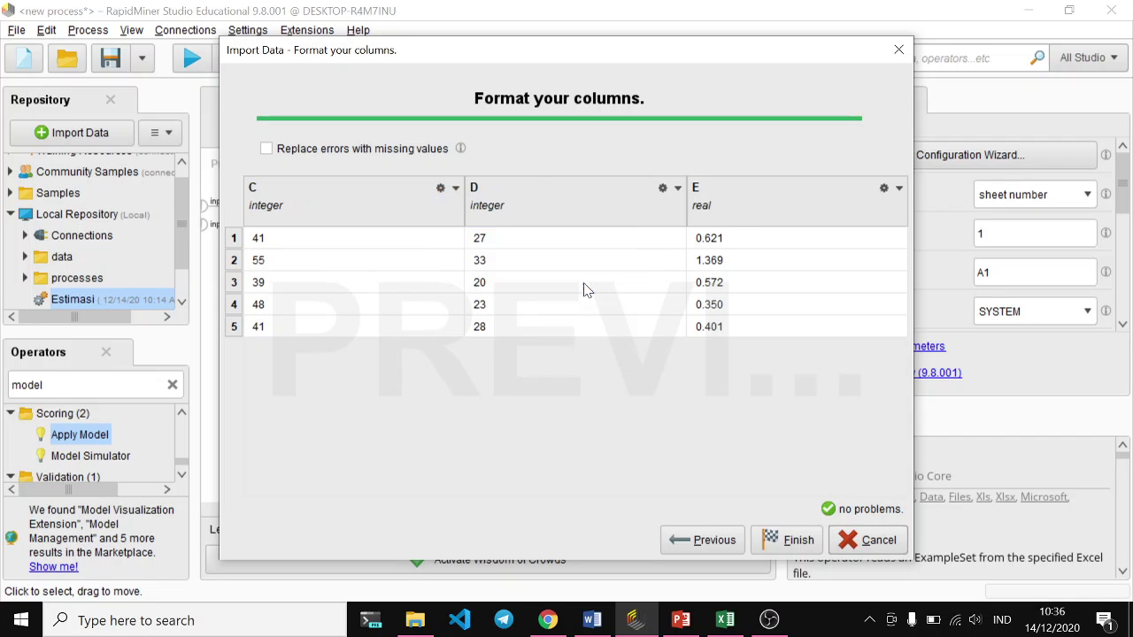
click(785, 541)
- Open Read Excel's data set meta data information list and name the attribute at column index 0 x1
scroll(930, 305, down, 6)
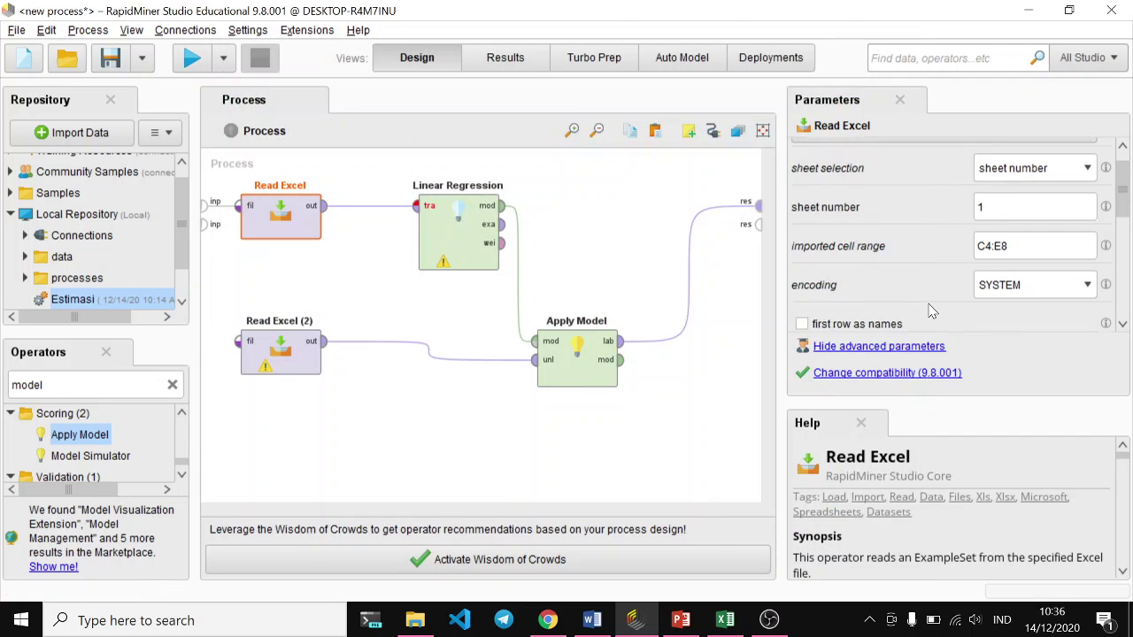
scroll(929, 305, down, 1)
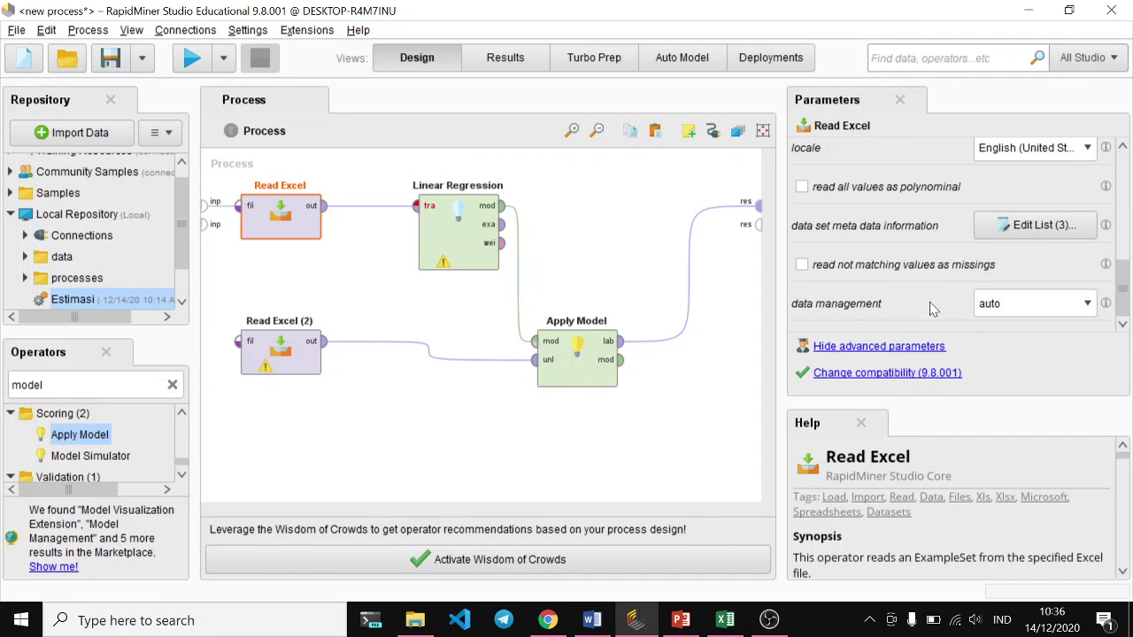
click(1009, 230)
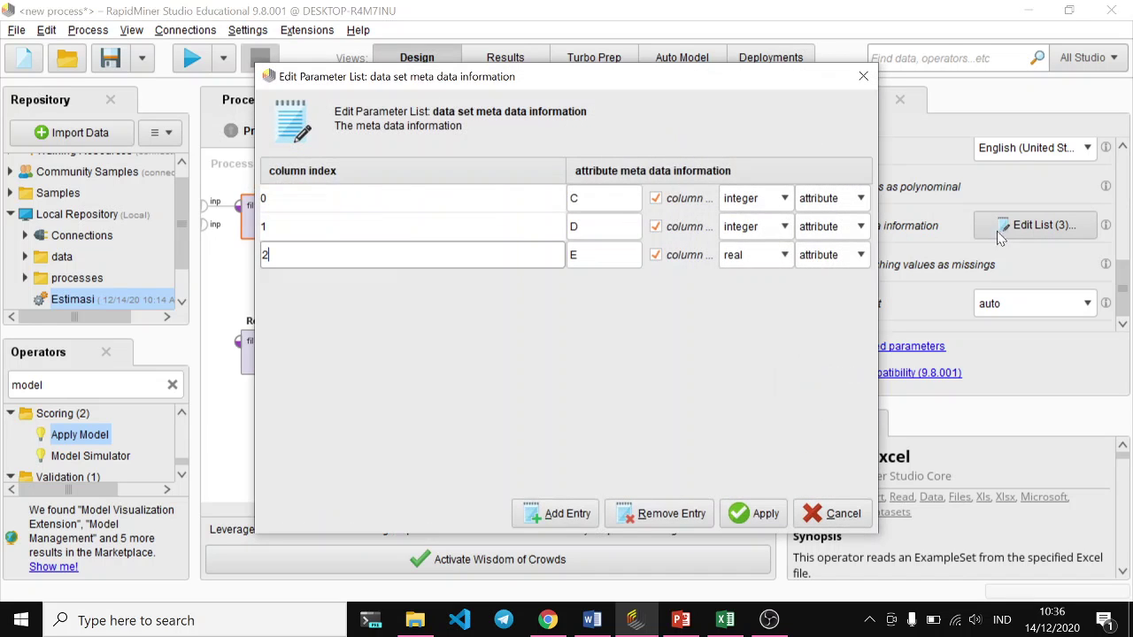
click(602, 206)
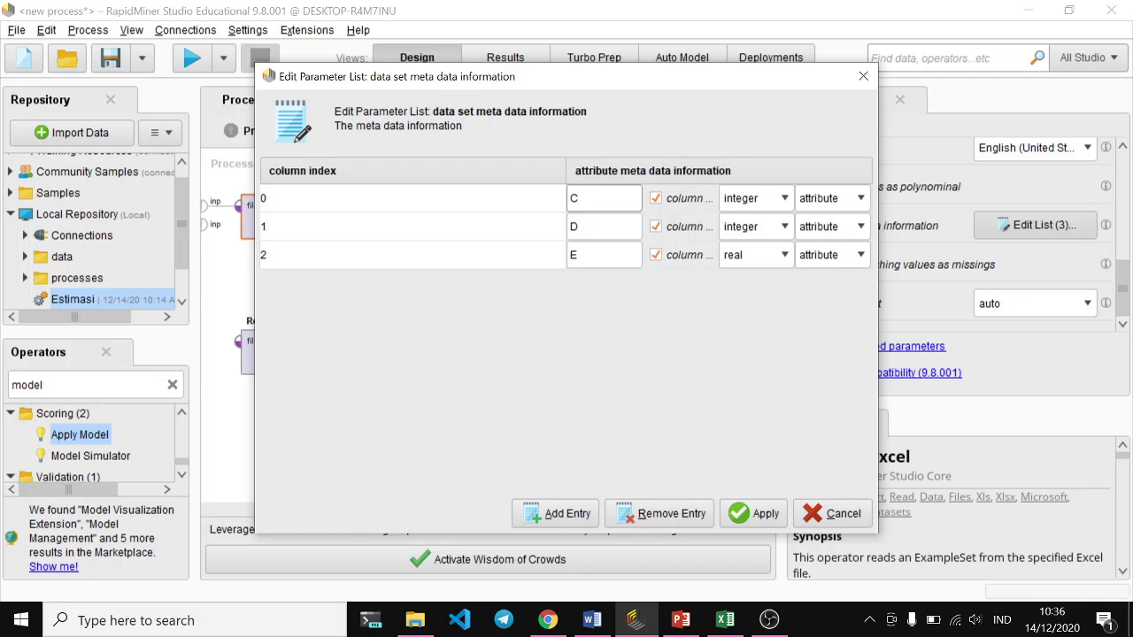
text(x1)
- Switch to Excel and check the X1, X2 and Y training data in C4:E8 of Data kasus.xlsx
click(726, 620)
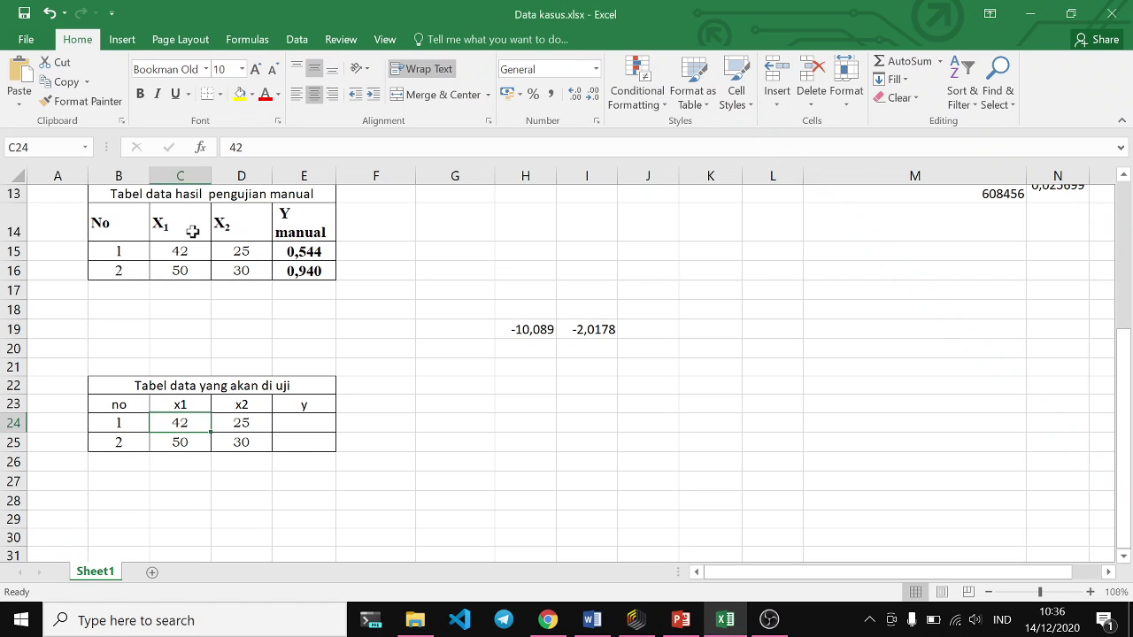
scroll(206, 275, up, 4)
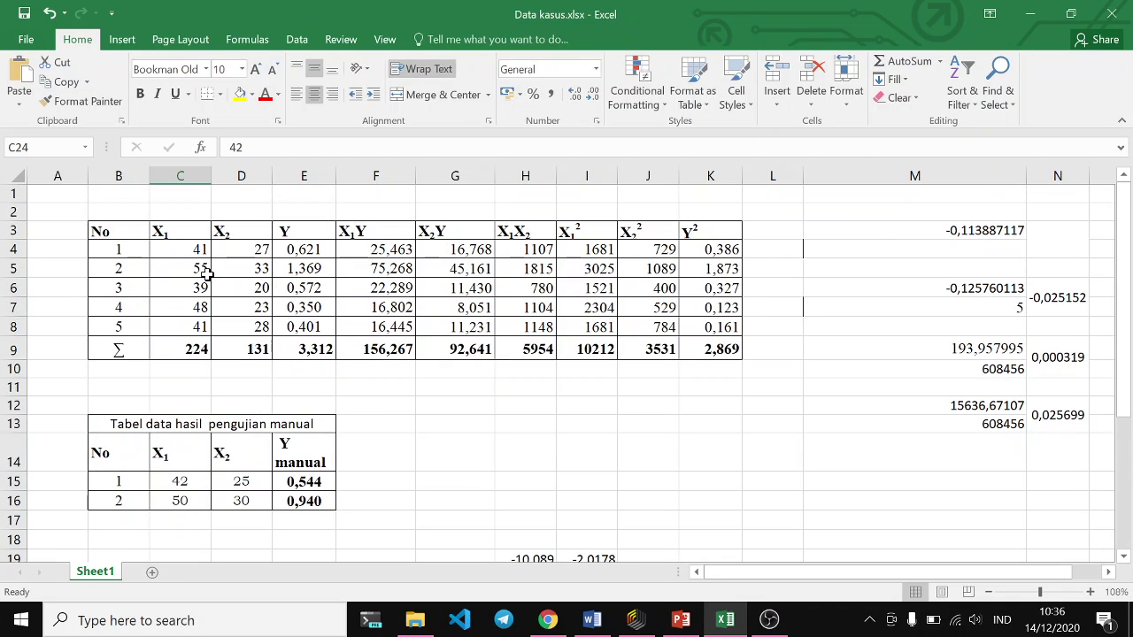
click(200, 249)
click(249, 263)
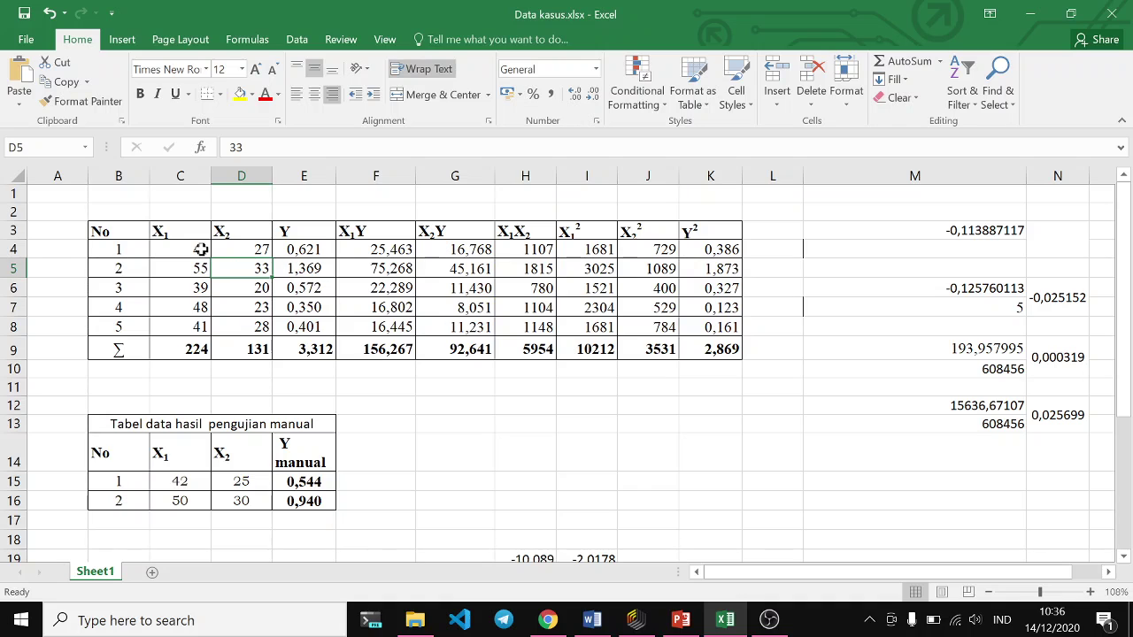
drag(200, 249, 304, 327)
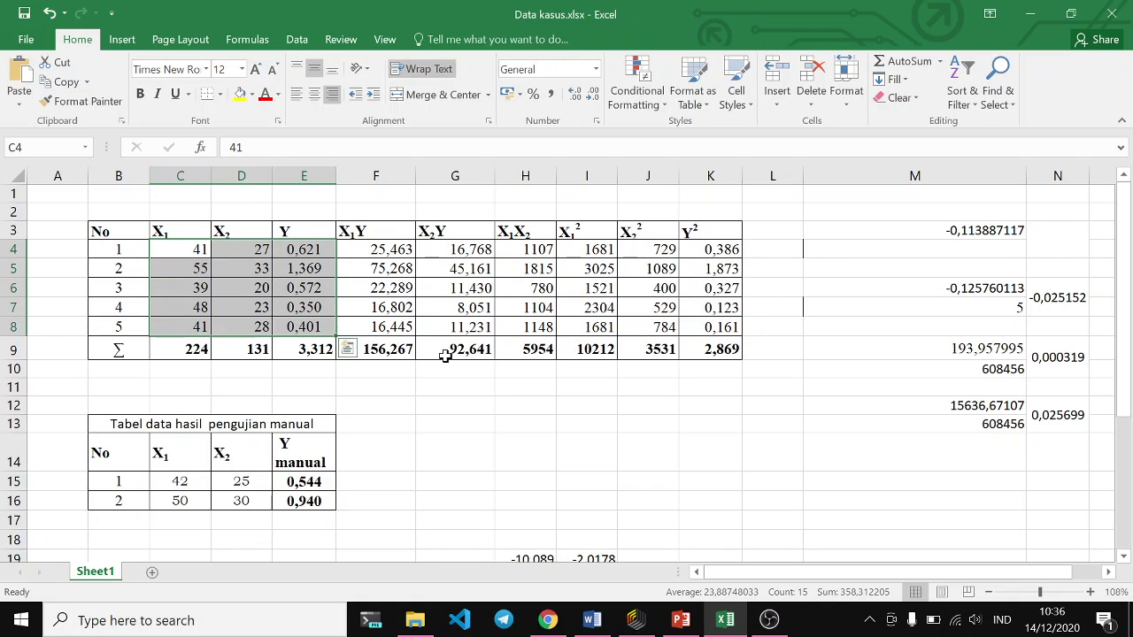
- Return to RapidMiner, name the attributes at column indexes 1 and 2 x2 and y, and apply the label role to y
click(636, 620)
click(592, 228)
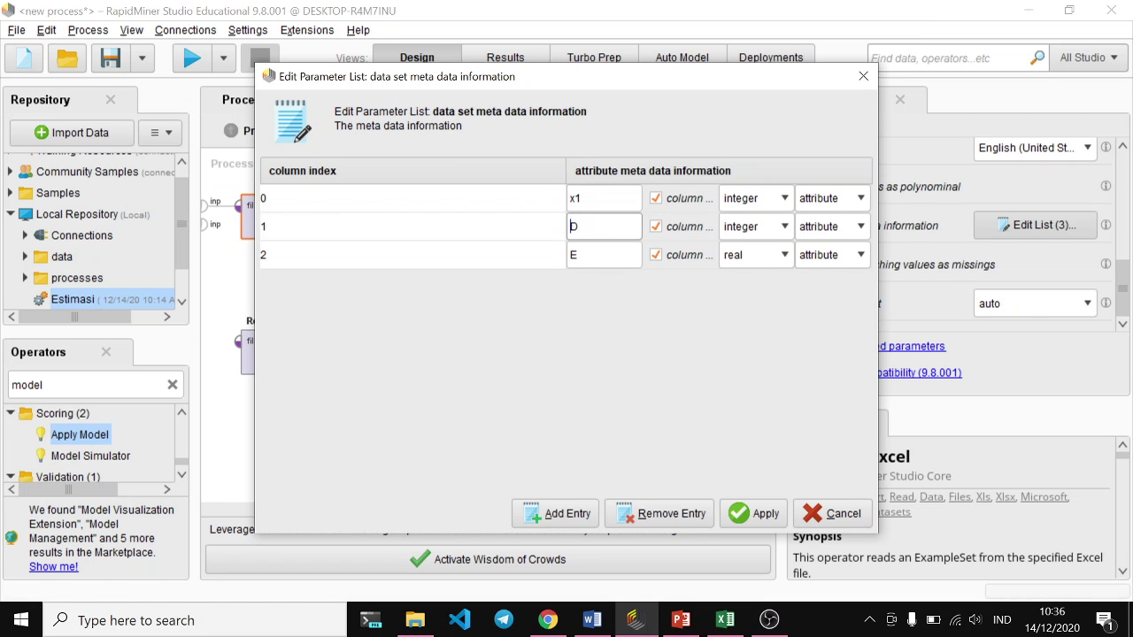
text(x2)
click(611, 263)
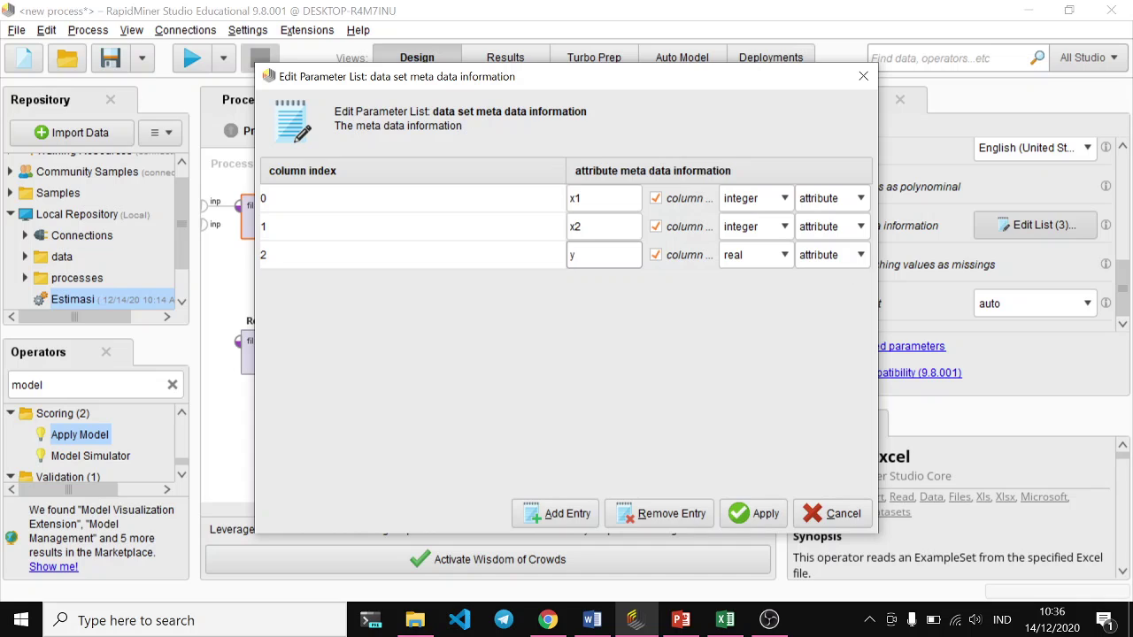
click(861, 257)
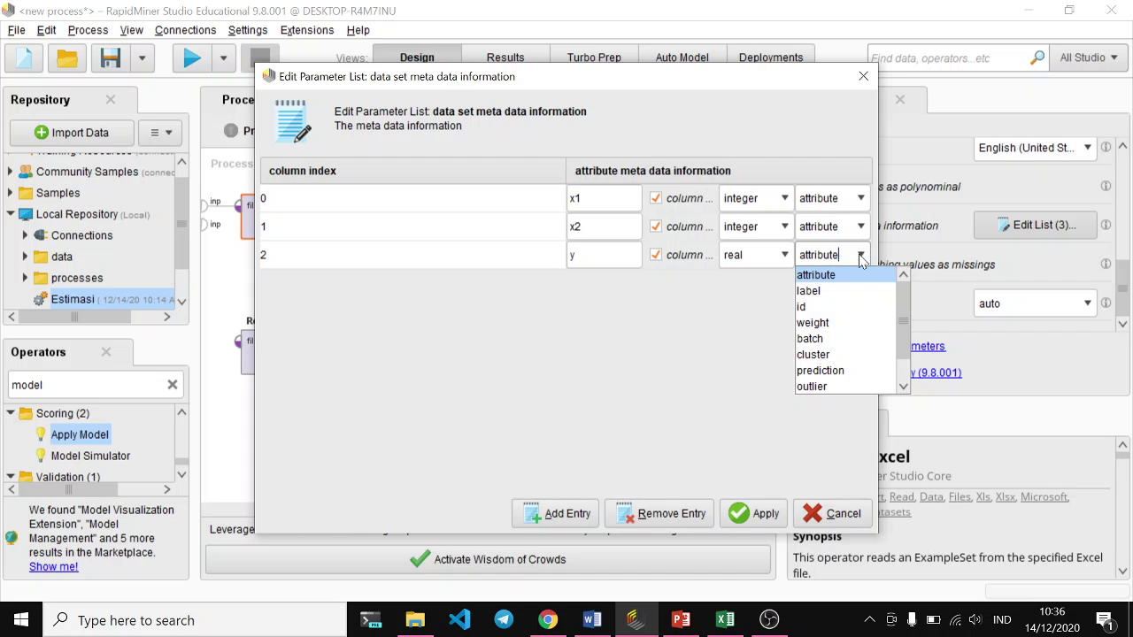
click(835, 292)
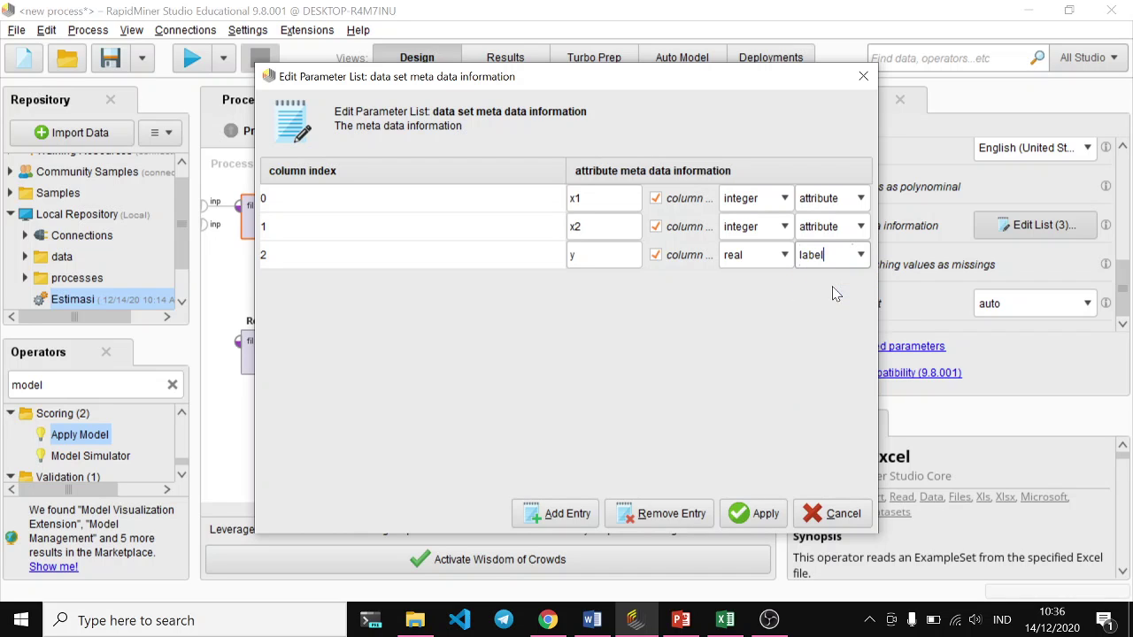
click(742, 517)
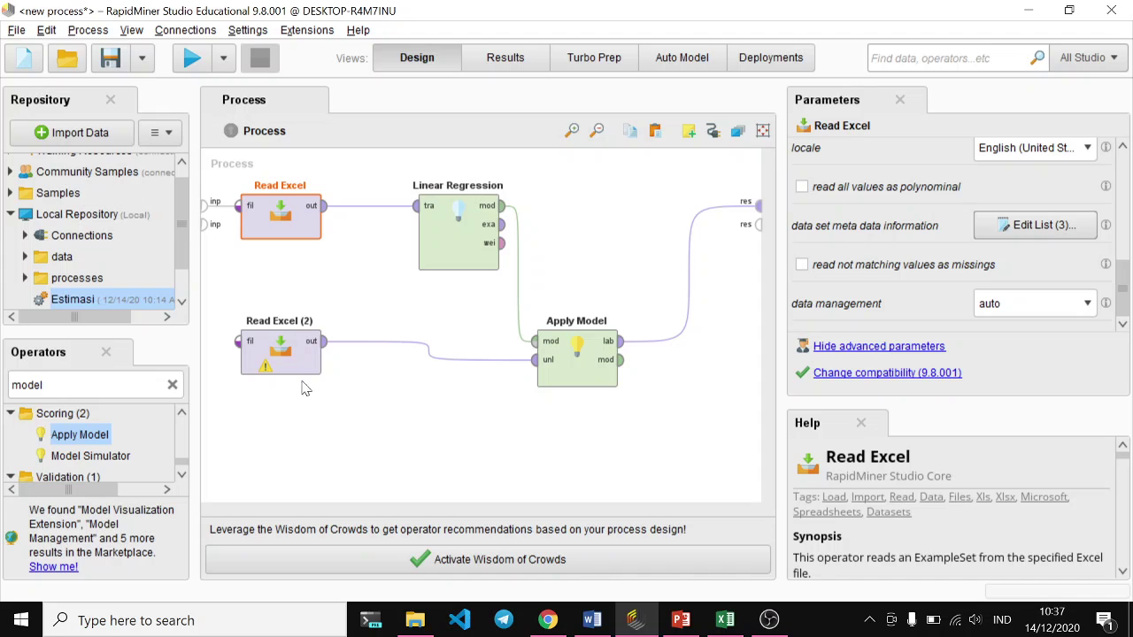
- Choose Data kasus.xlsx from the kelompok 1 folder for Read Excel (2) and select the test data cells C24:E25 for import
double_click(280, 353)
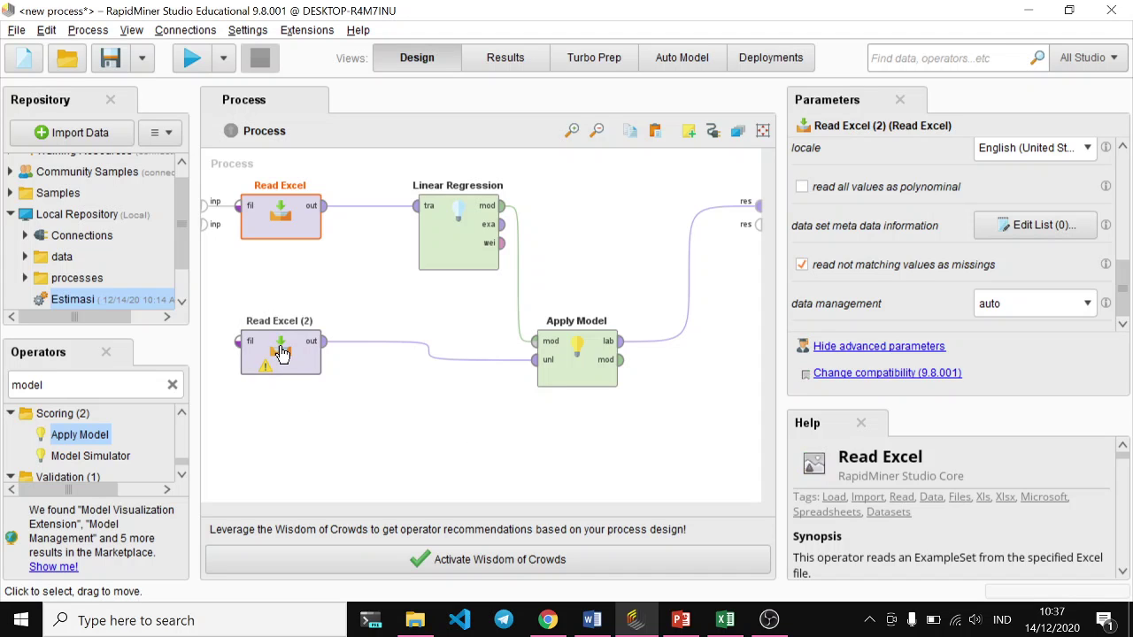
click(297, 212)
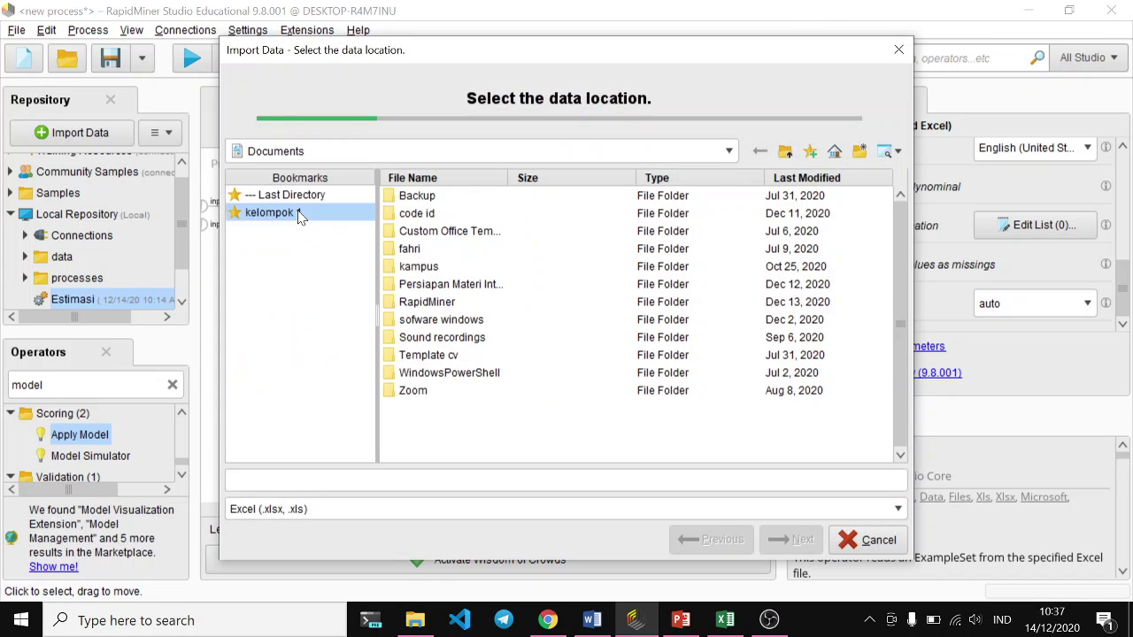
click(453, 196)
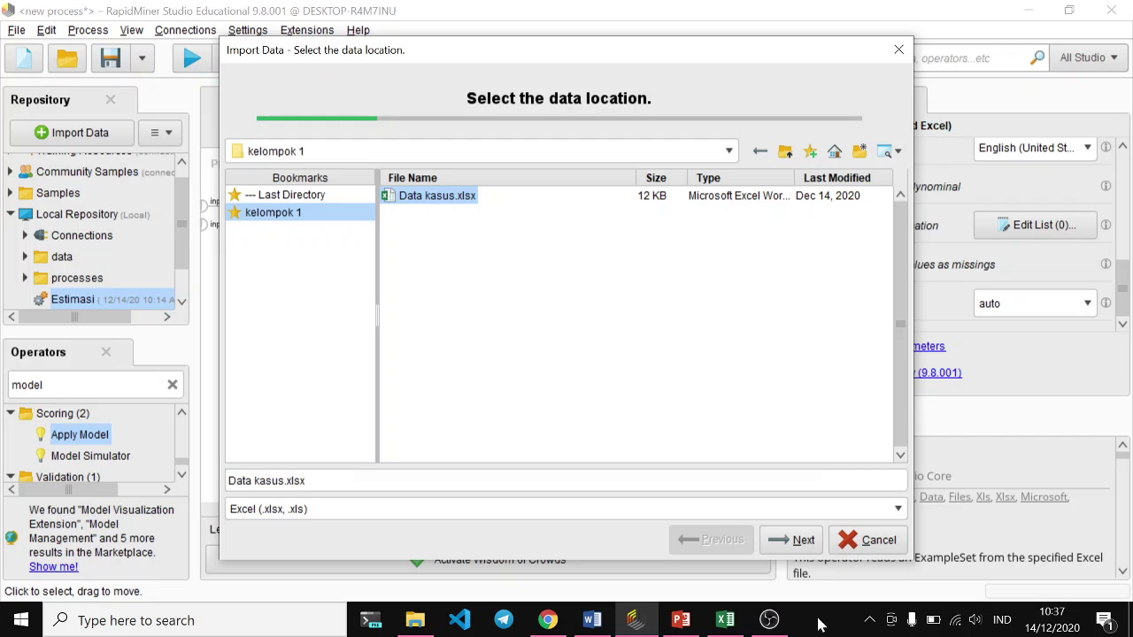
click(799, 540)
scroll(559, 451, down, 3)
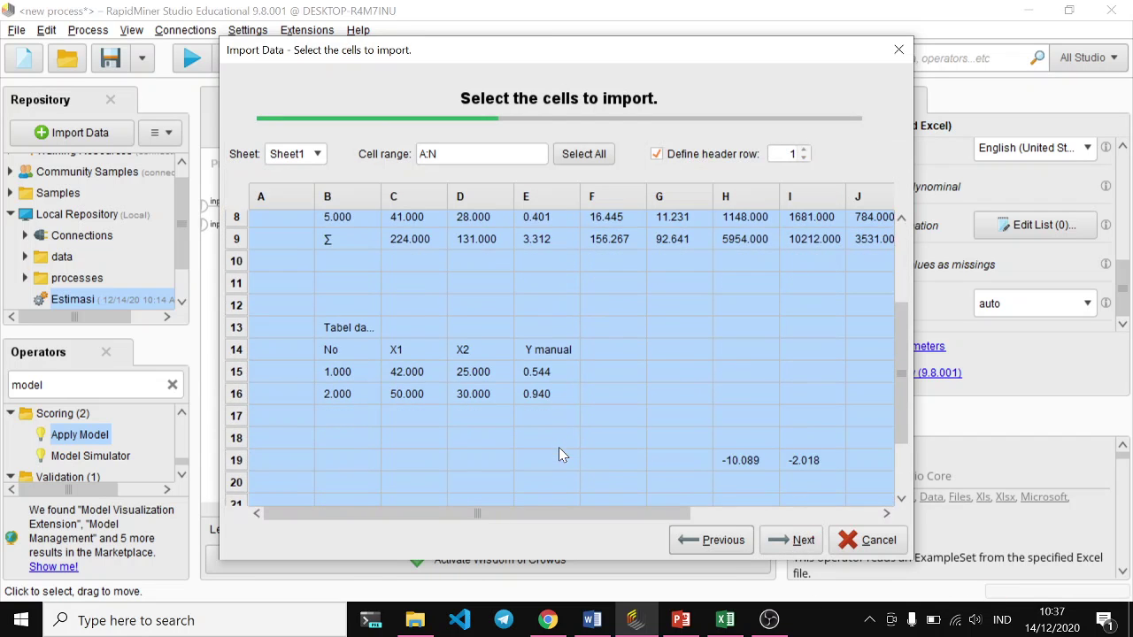
scroll(559, 454, down, 2)
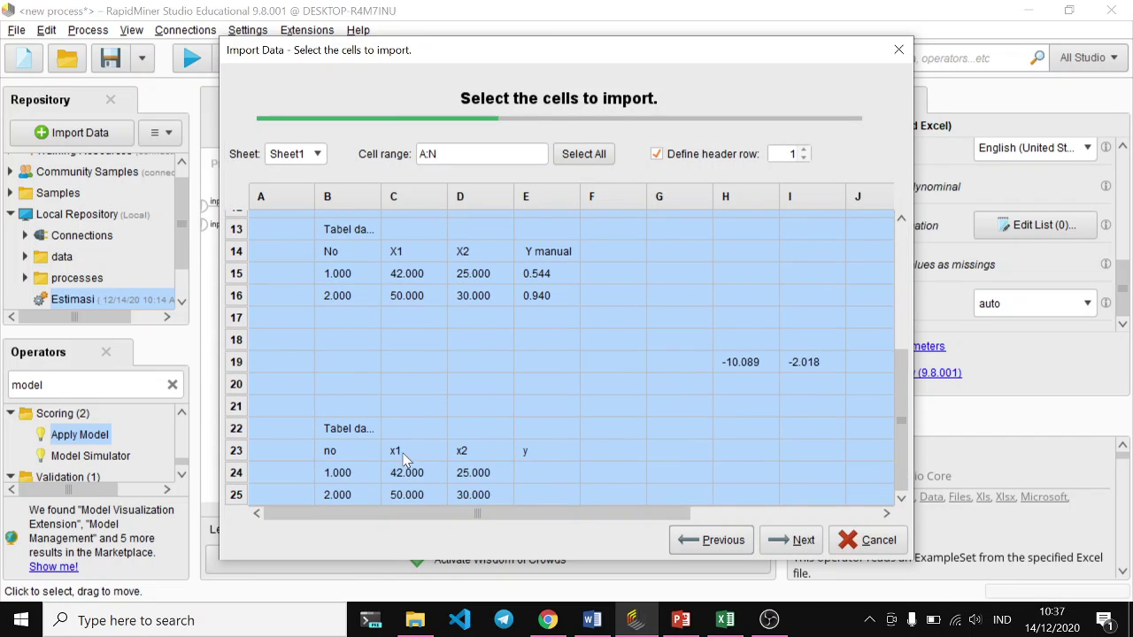
click(403, 478)
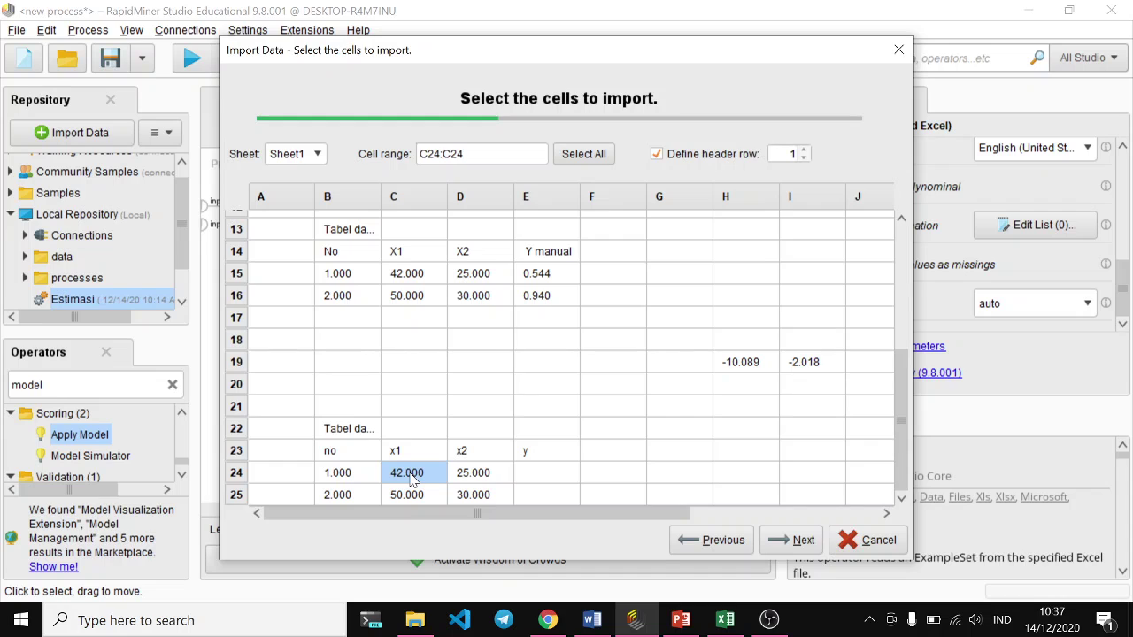
drag(413, 476, 531, 493)
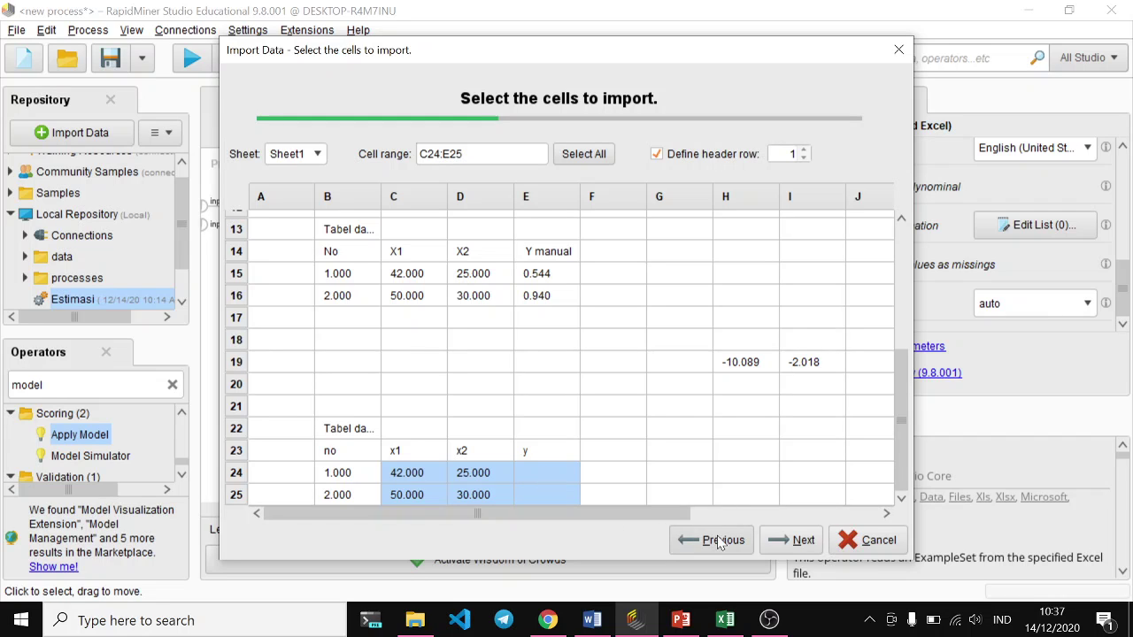
click(796, 542)
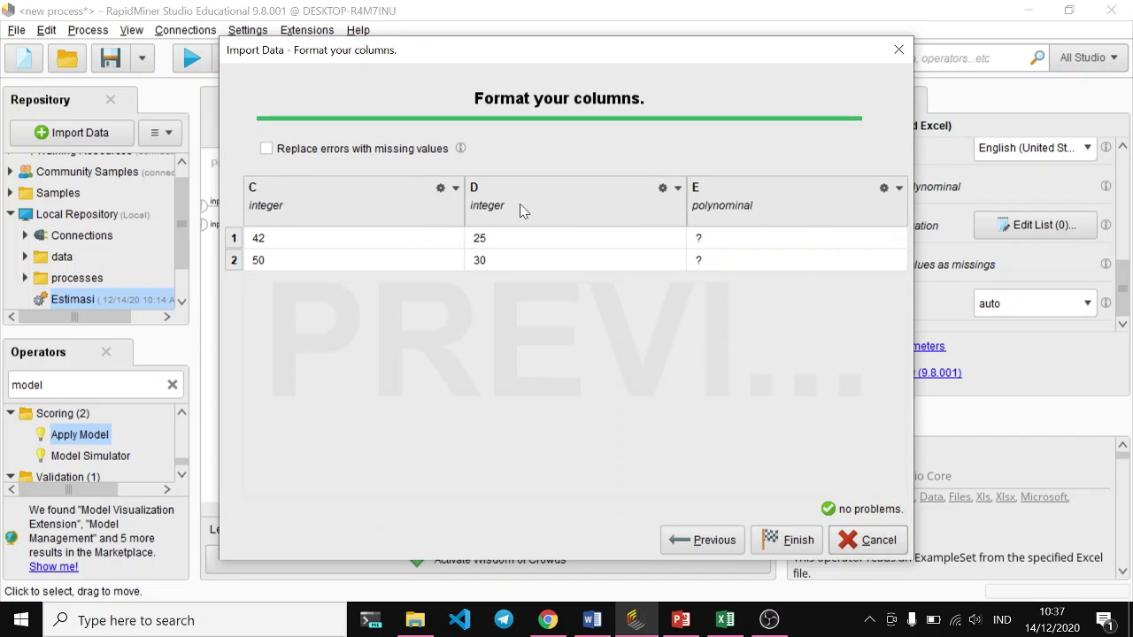
- Change the type of test data column E to real and finish the import for Read Excel (2)
click(900, 188)
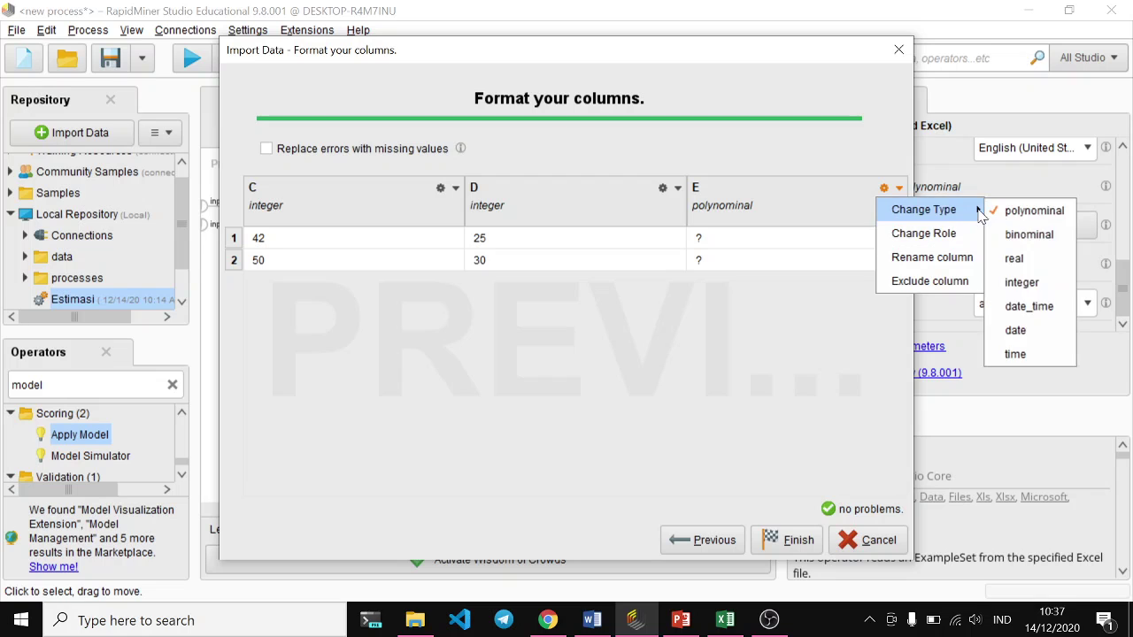
mouse_move(967, 218)
click(1016, 260)
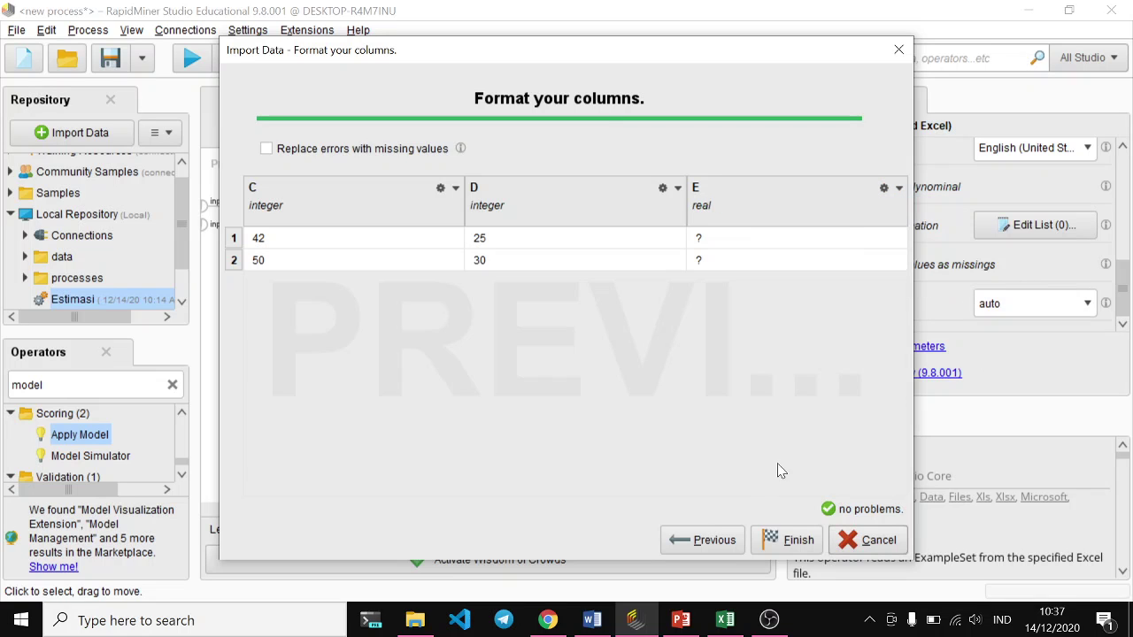
click(791, 541)
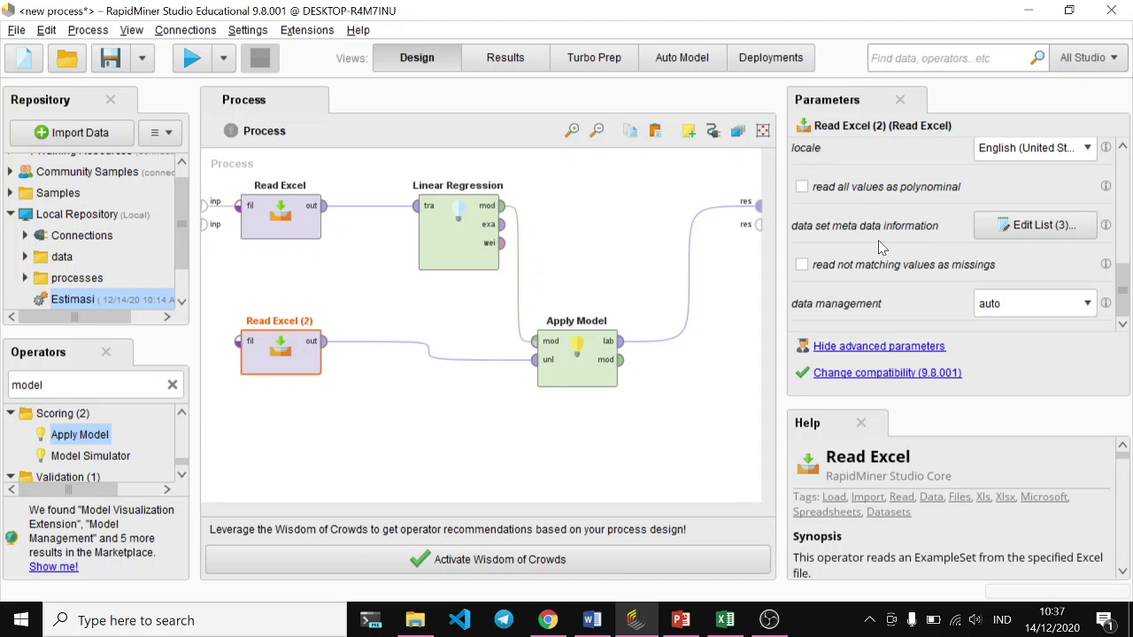
- Name Read Excel (2)'s attributes at column indexes 0, 1 and 2 x1, x2 and y, and apply the label role to y
click(1038, 226)
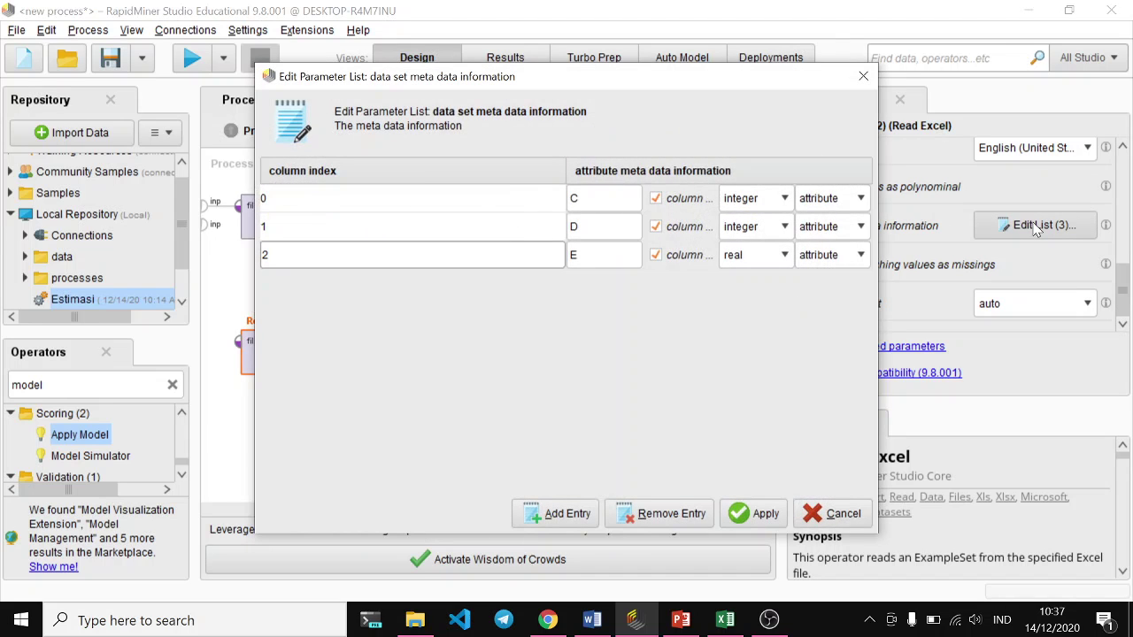
double_click(576, 198)
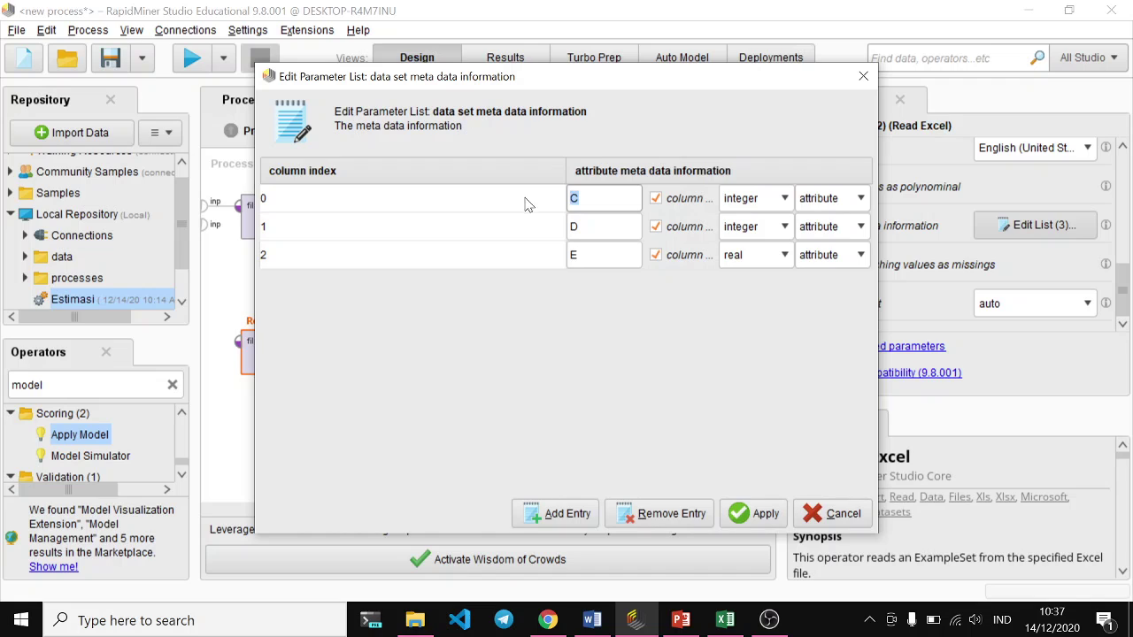
text(x1)
double_click(593, 232)
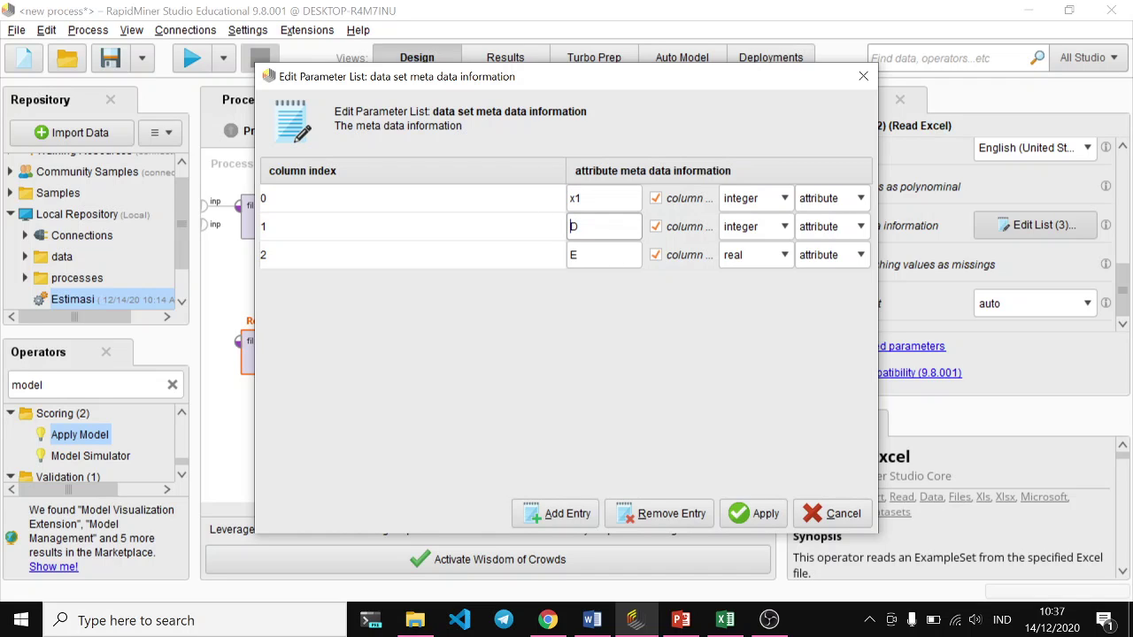
text(x2)
double_click(607, 258)
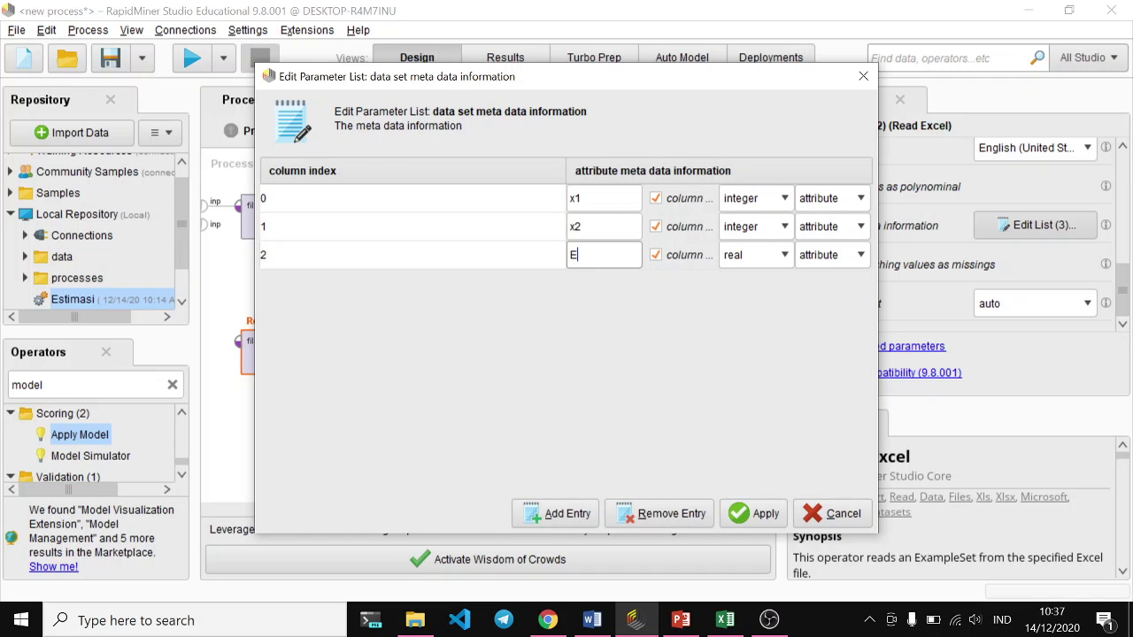
text(y)
click(855, 262)
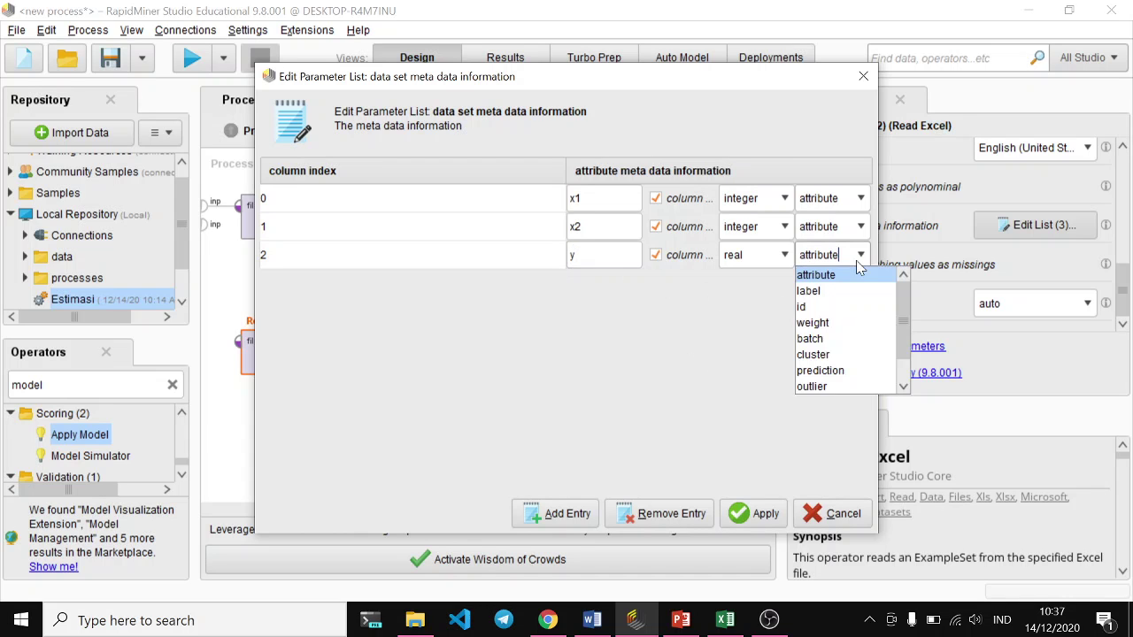
click(850, 289)
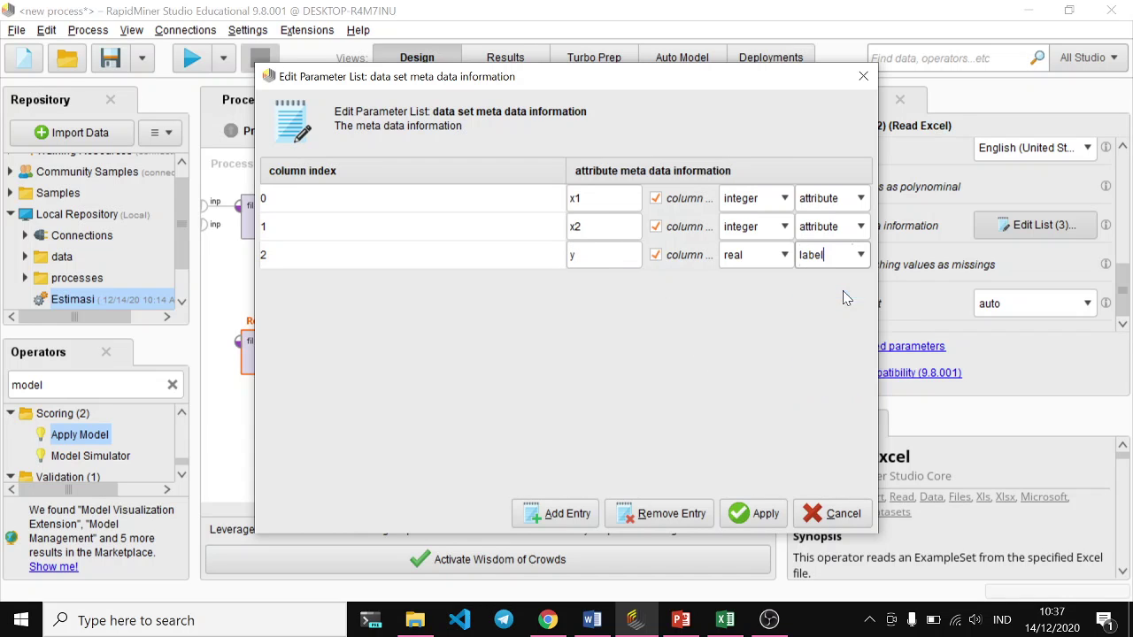
click(752, 512)
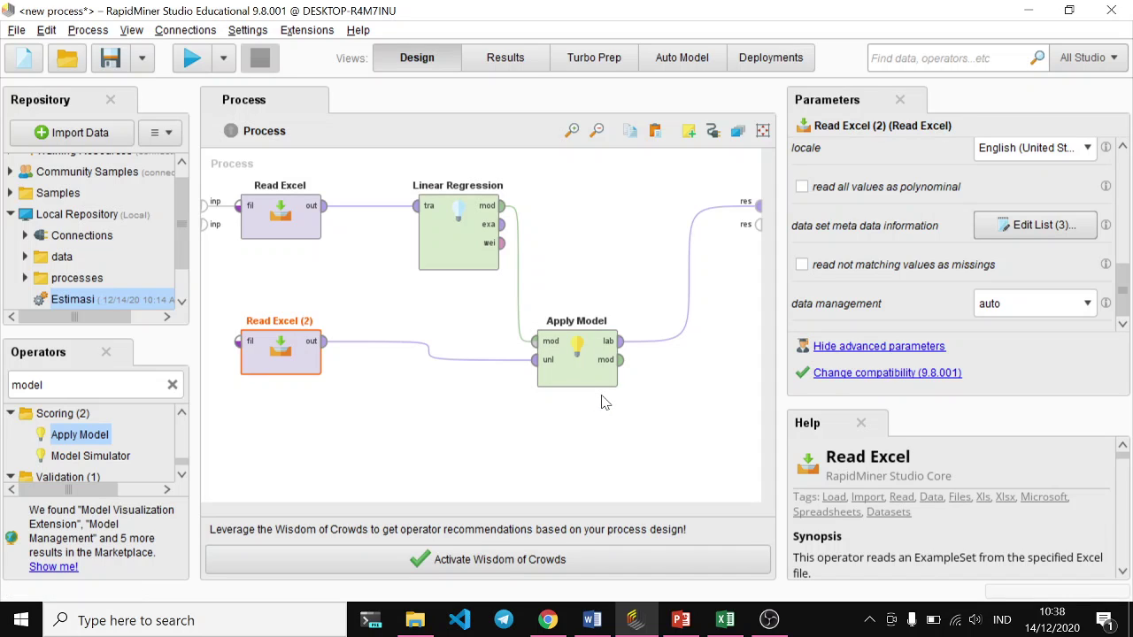
- Run the process with Apply Model moved nearer Linear Regression, and check the predictions against the manual results table in Excel's Data kasus.xlsx
drag(597, 357, 620, 295)
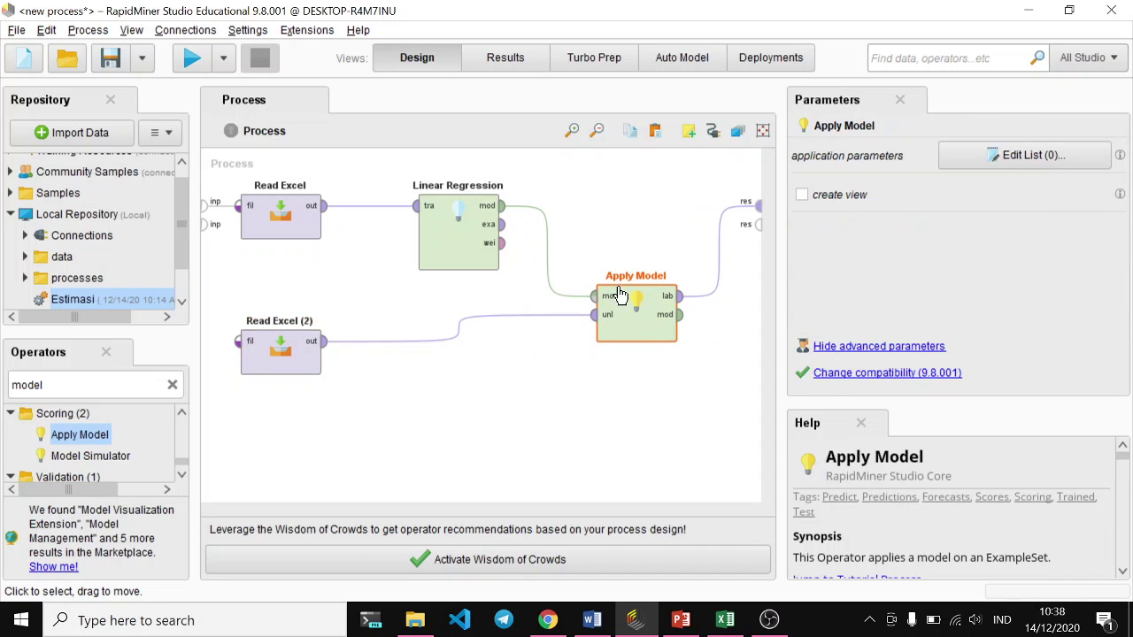
click(190, 60)
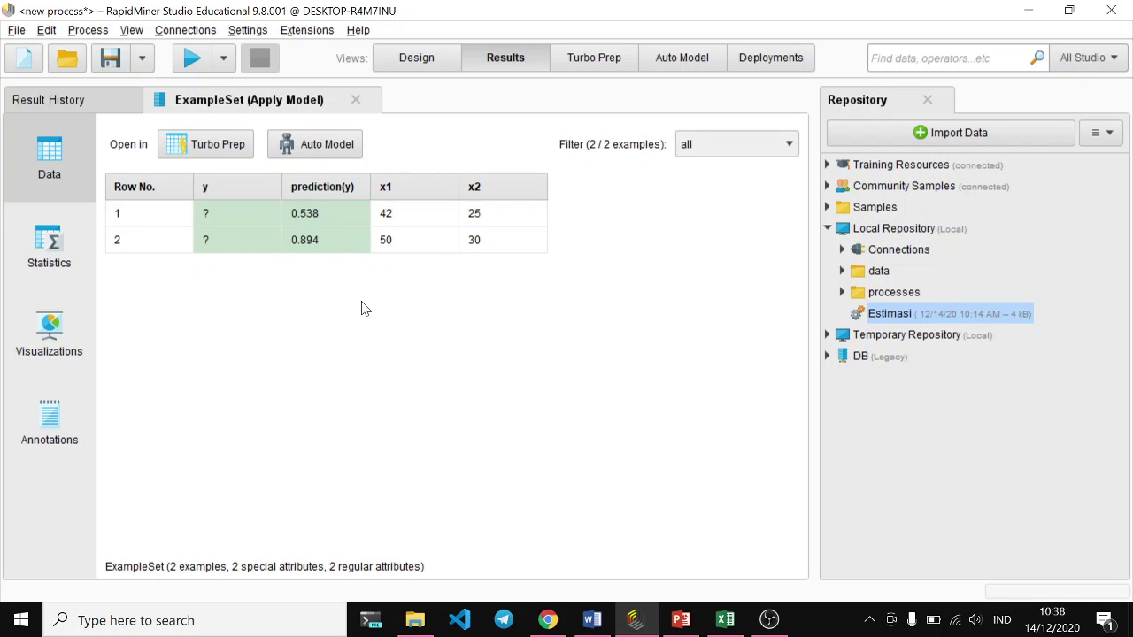
click(719, 626)
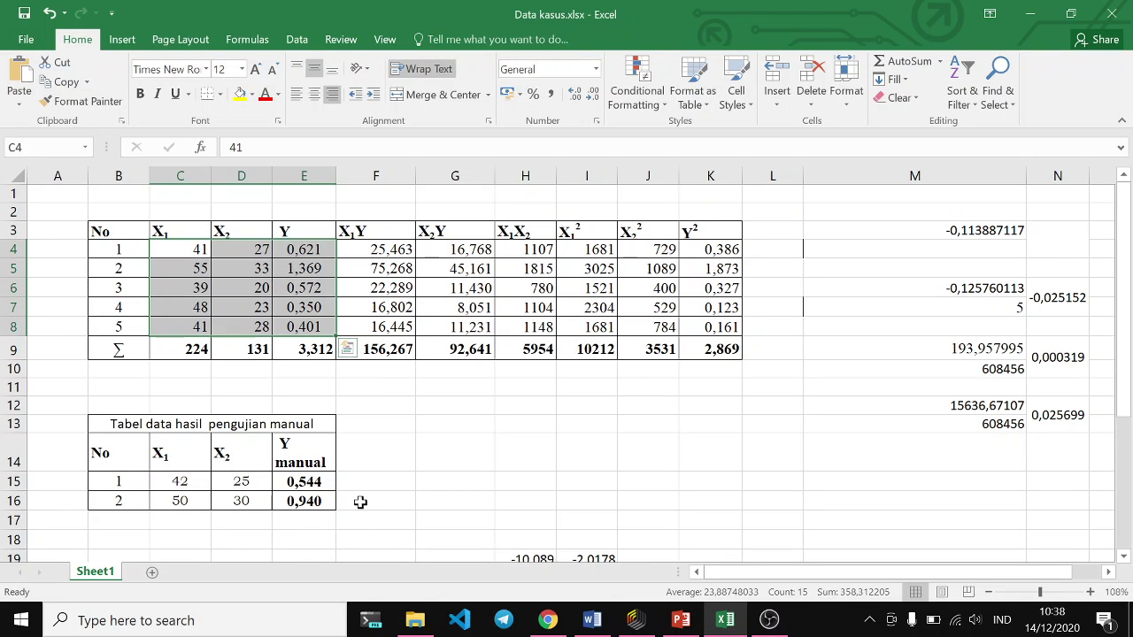
click(722, 623)
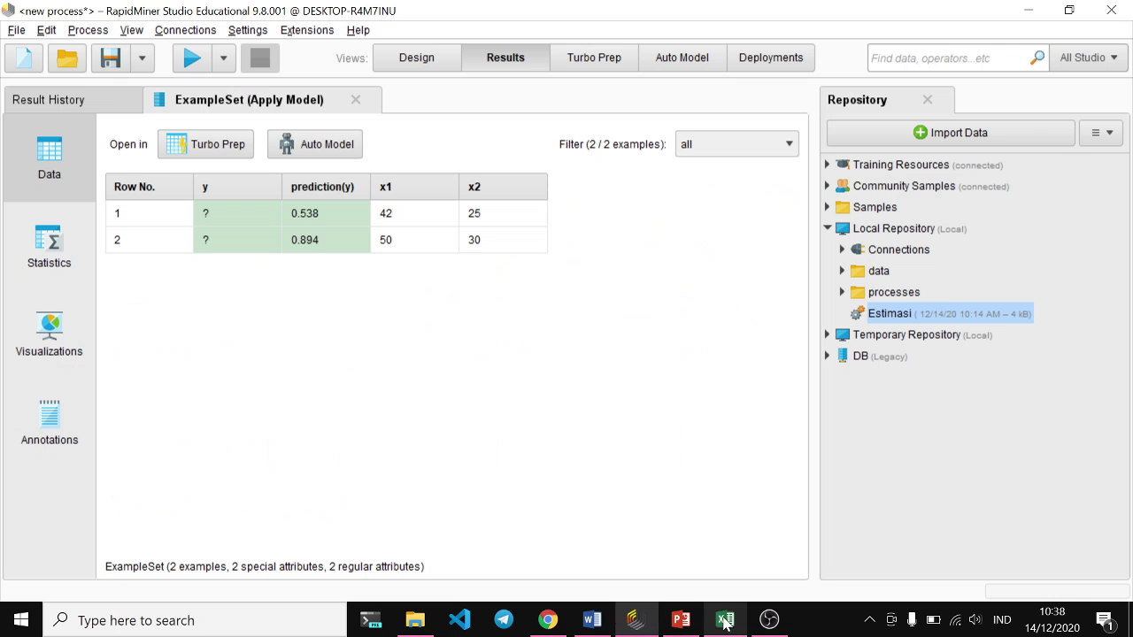
- Place the PowerPoint presentation beside the RapidMiner results and compare the predictions with the manual calculations on slide 12
click(677, 619)
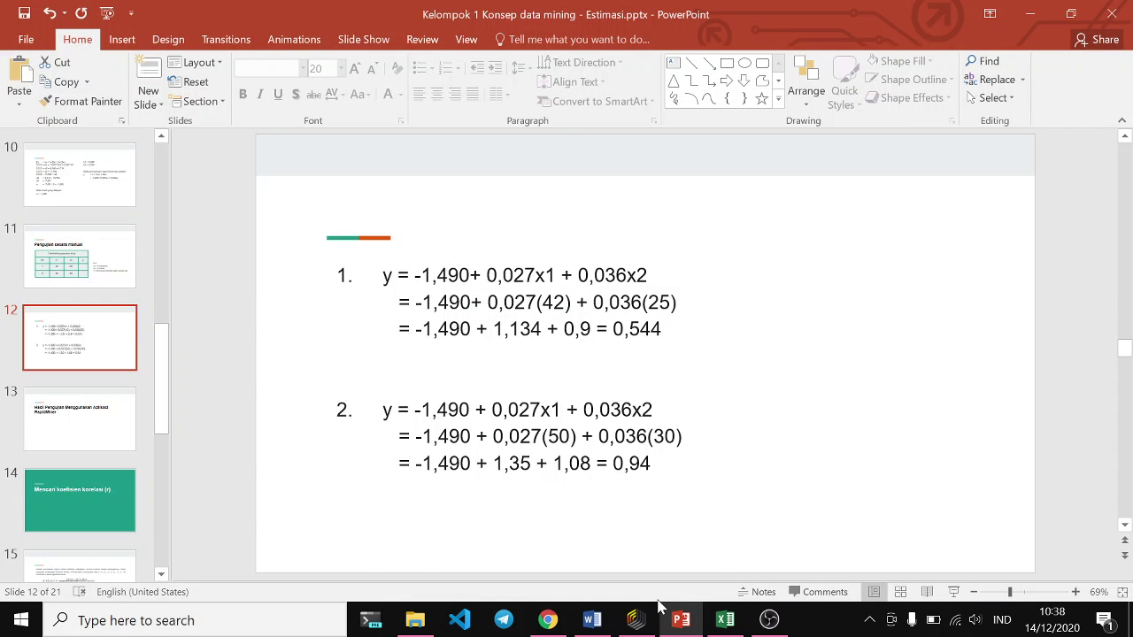
key(super+Right)
click(195, 158)
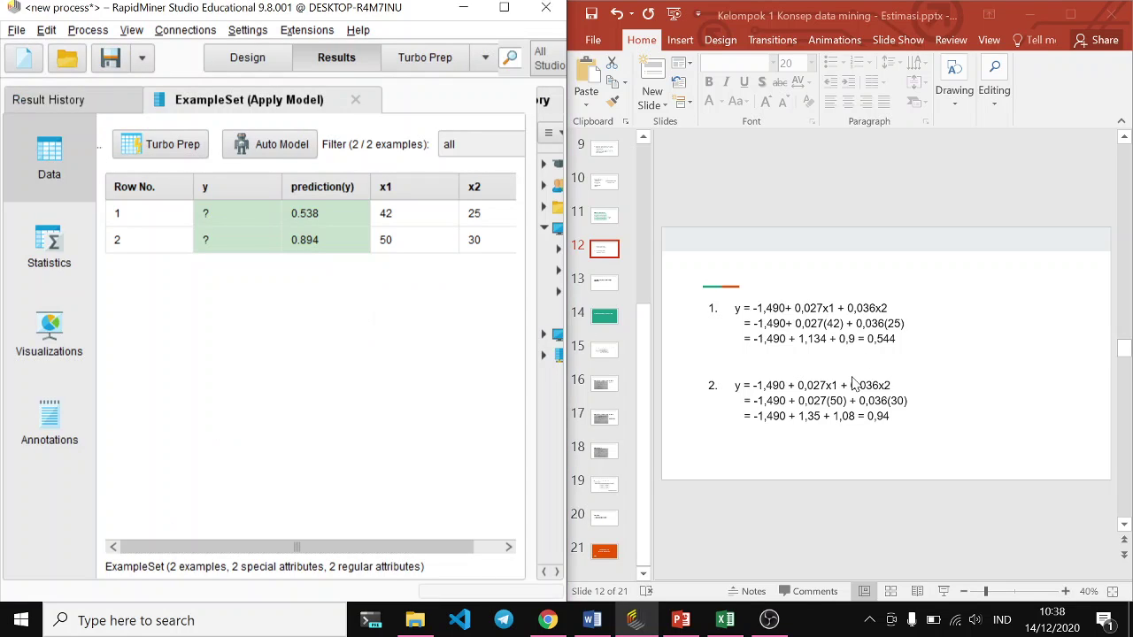
scroll(853, 378, down, 1)
scroll(842, 355, up, 2)
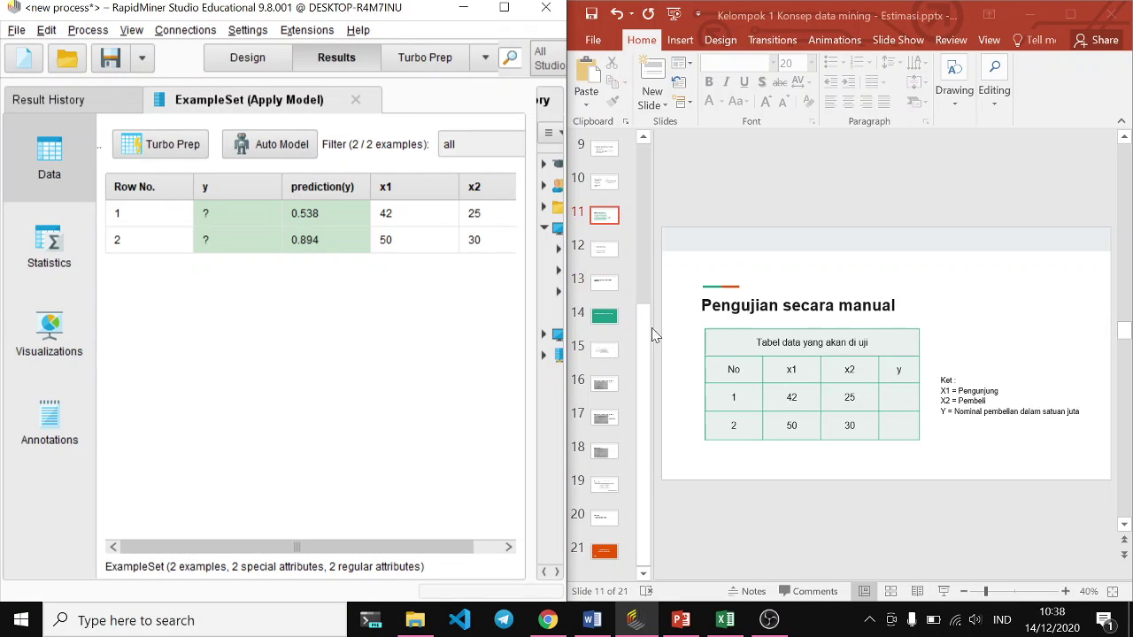
click(603, 249)
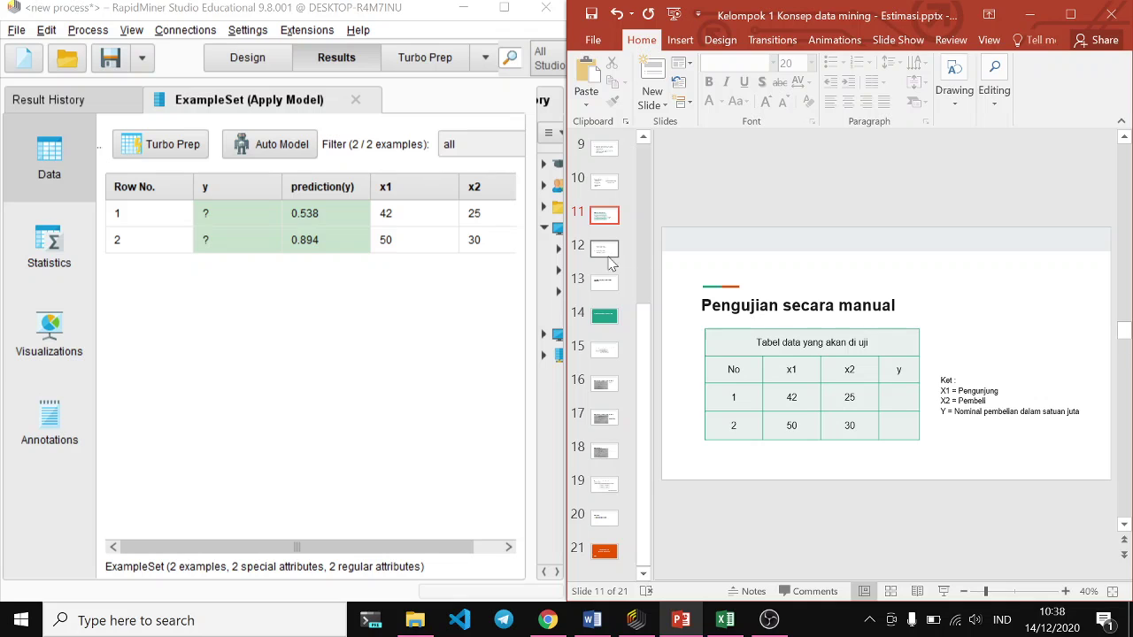
click(605, 251)
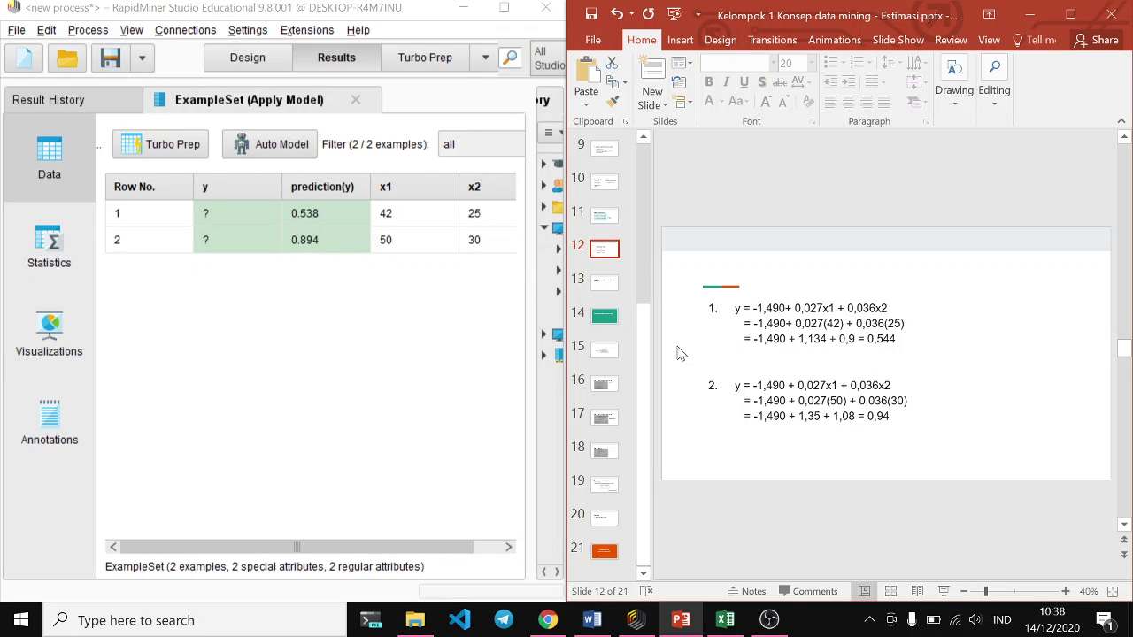
click(837, 400)
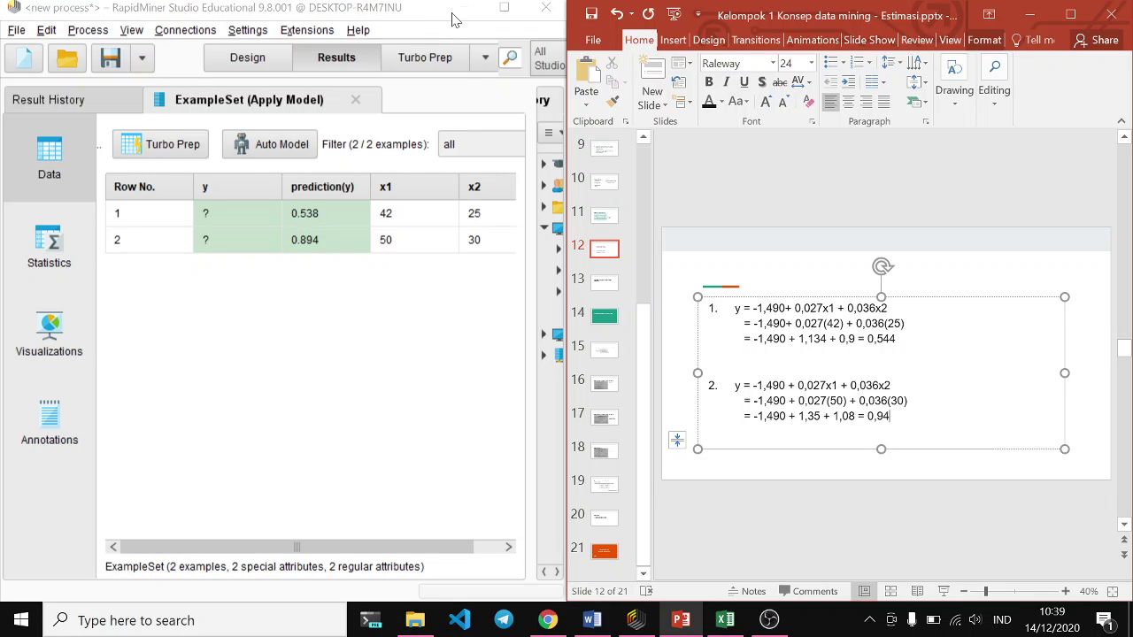
- Examine the Apply Model result's statistics, scatter plot, annotations and data in the maximized RapidMiner window, and return to the process design
click(43, 250)
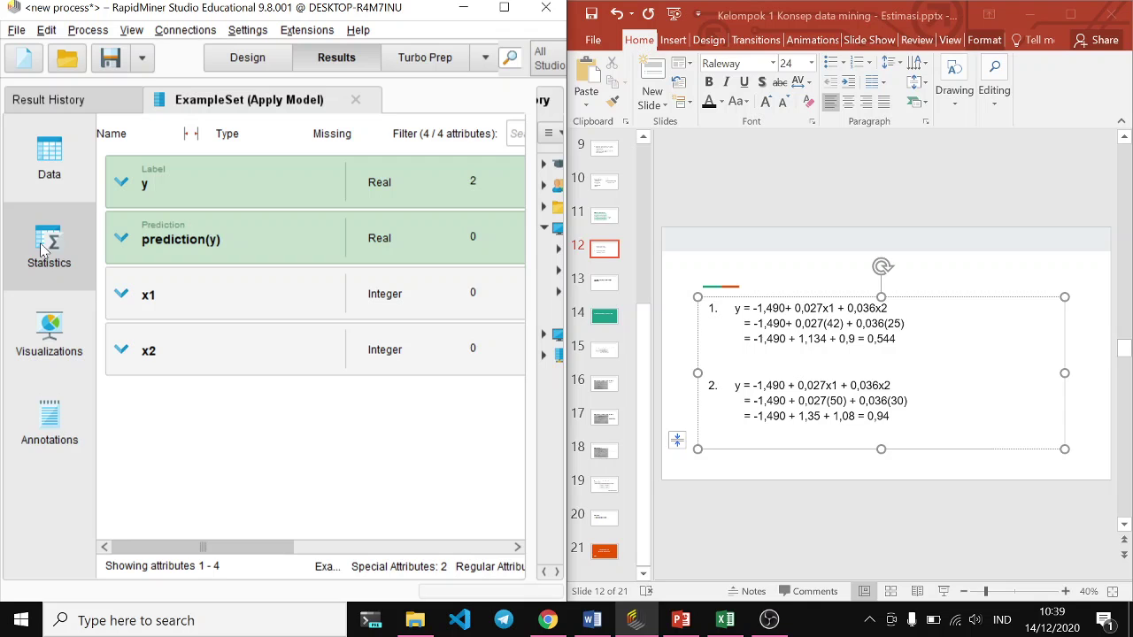
click(46, 327)
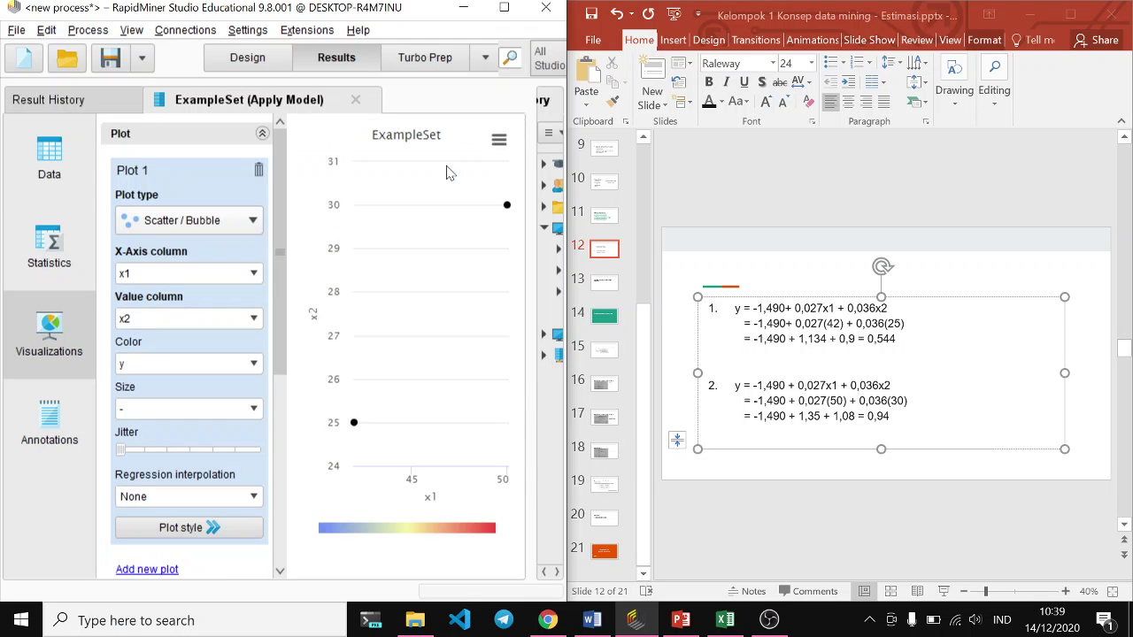
click(504, 7)
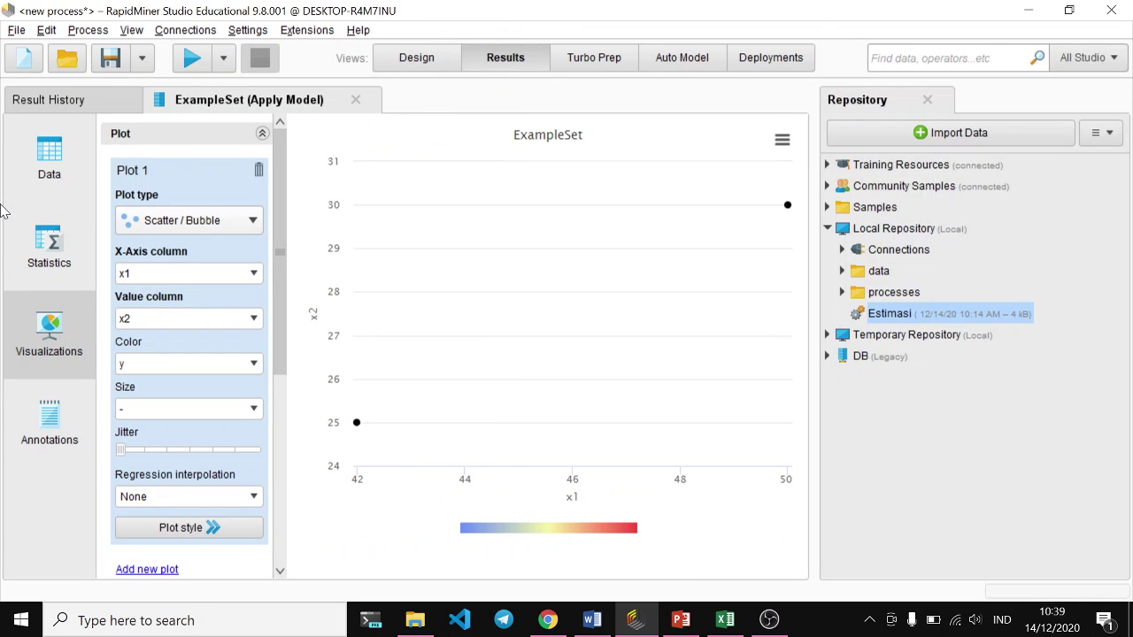
click(40, 416)
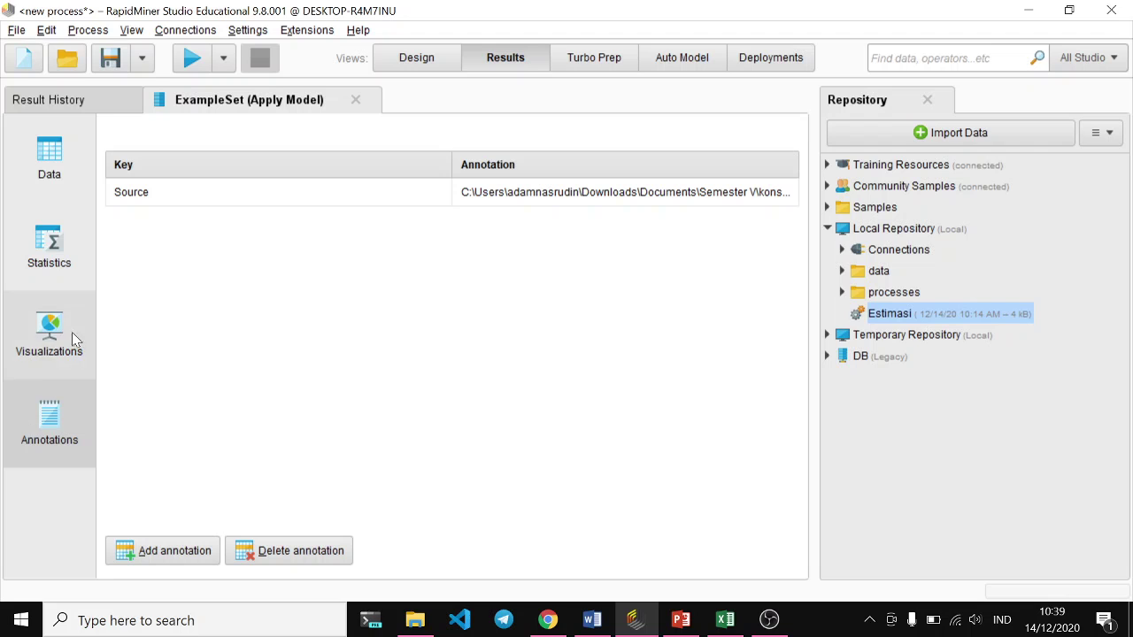
click(49, 175)
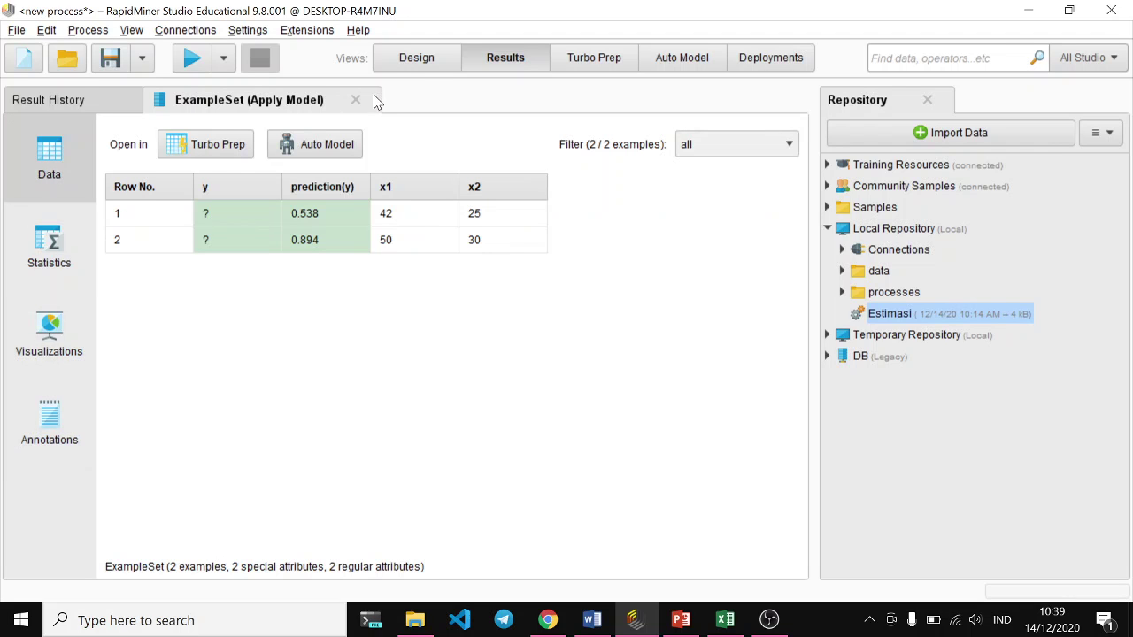
click(418, 60)
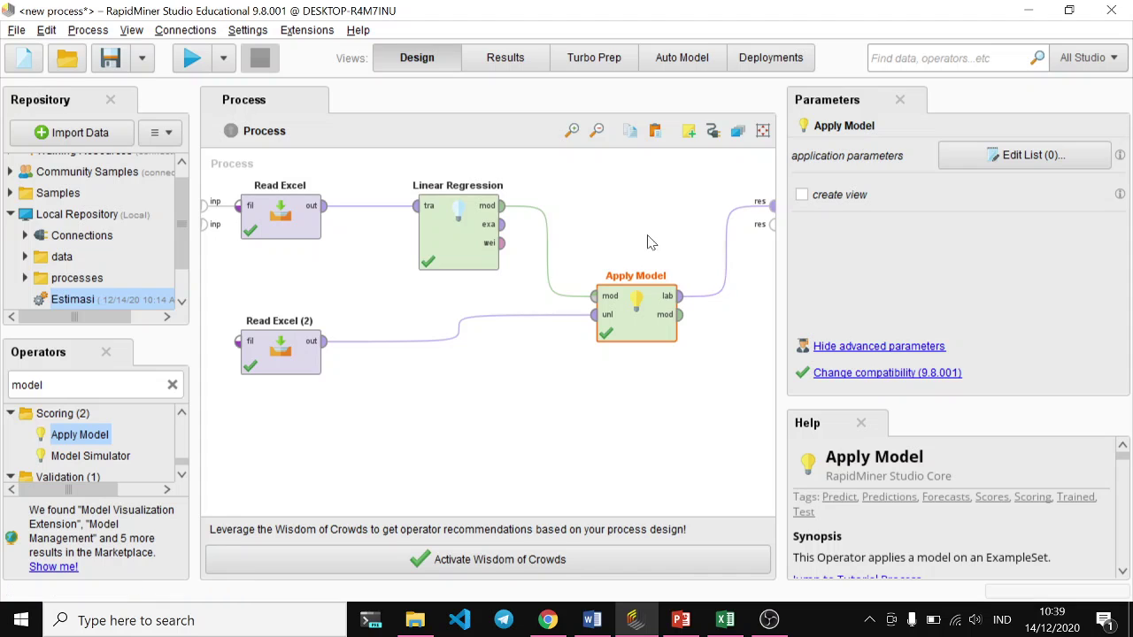
click(524, 55)
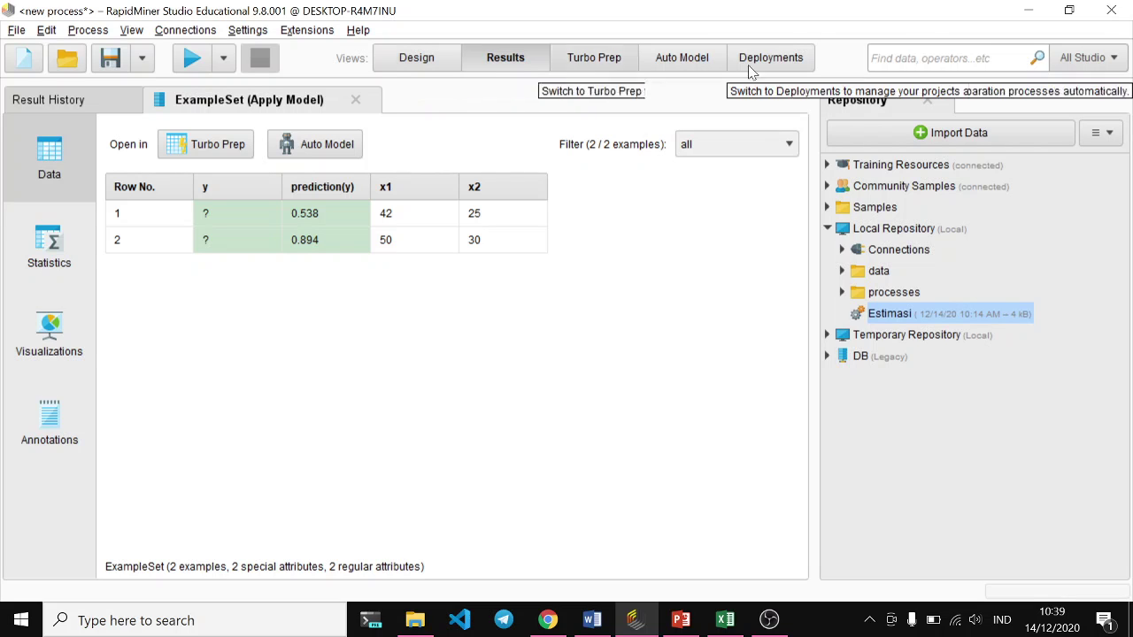
click(425, 69)
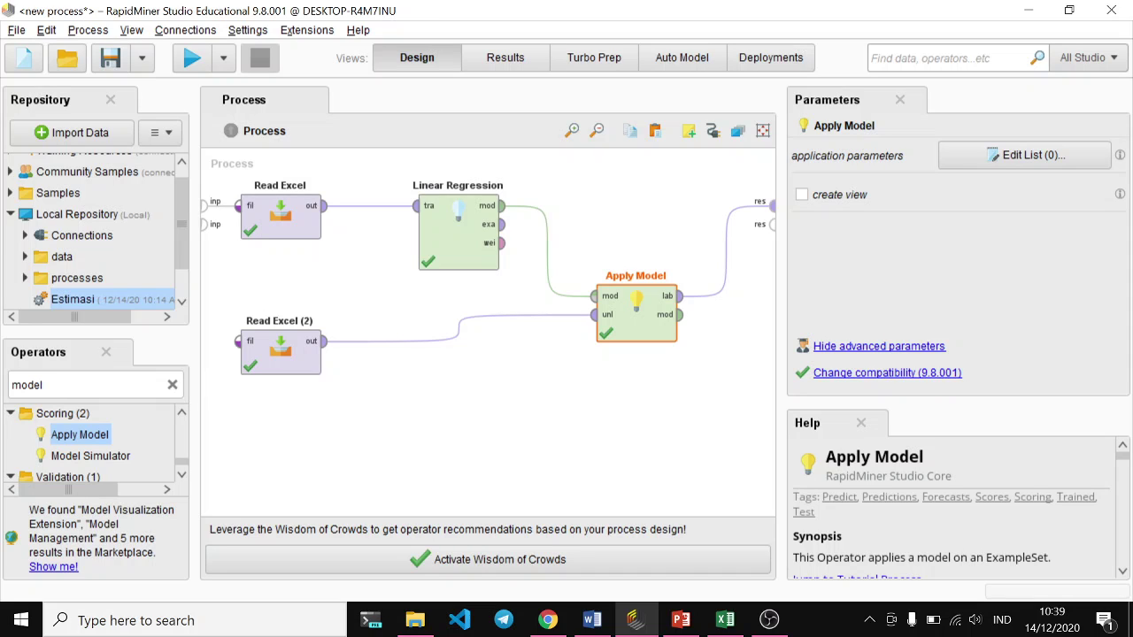
click(172, 387)
text(filter)
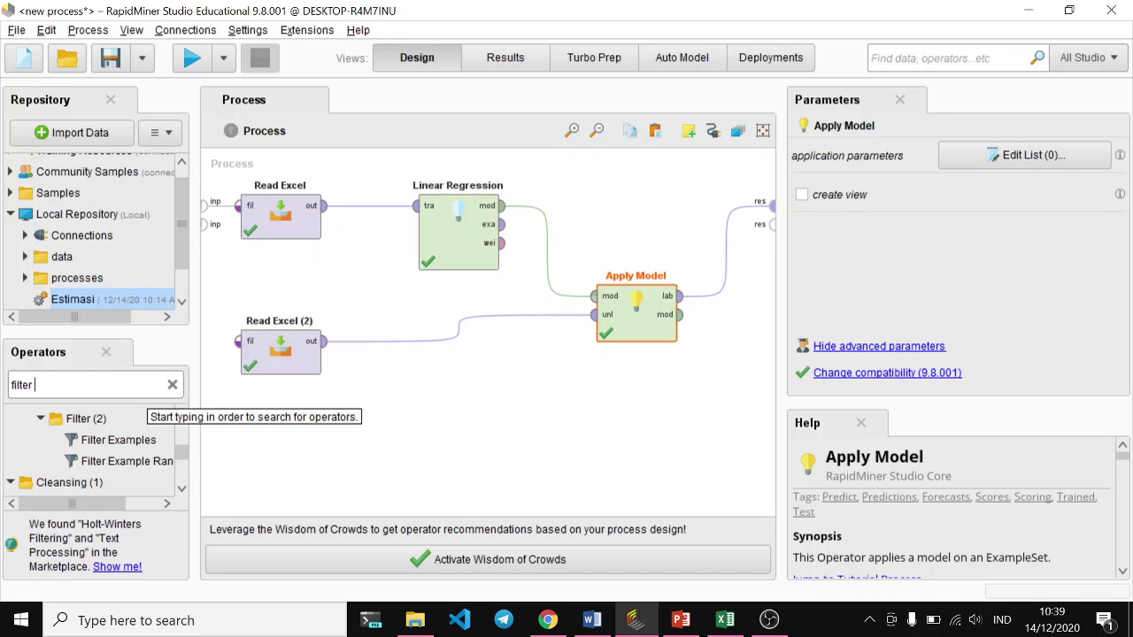
text( dat)
key(ctrl+a)
key(BackSpace)
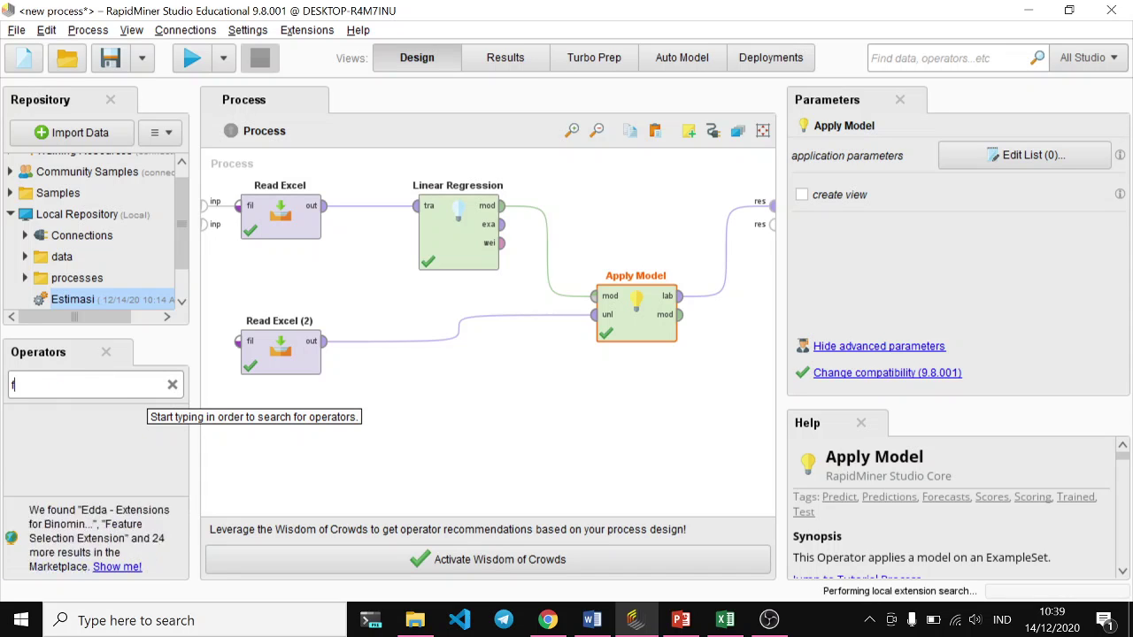
- Search the operators for data and add Split Data to the process below Linear Regression
text(data)
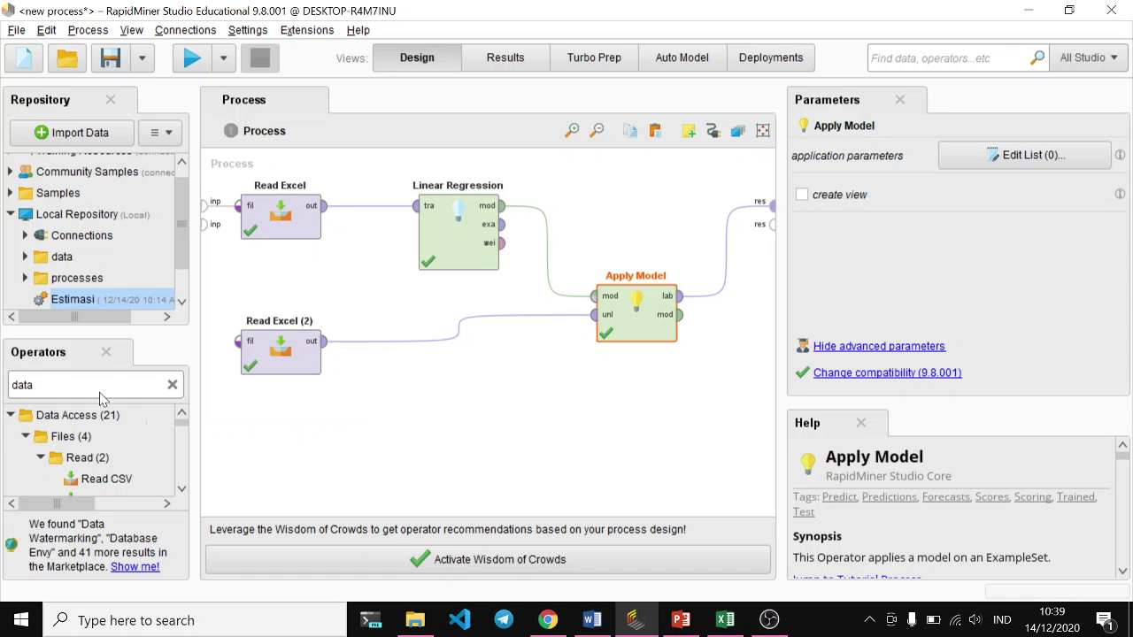
scroll(115, 425, down, 3)
drag(193, 443, 307, 447)
scroll(180, 449, down, 10)
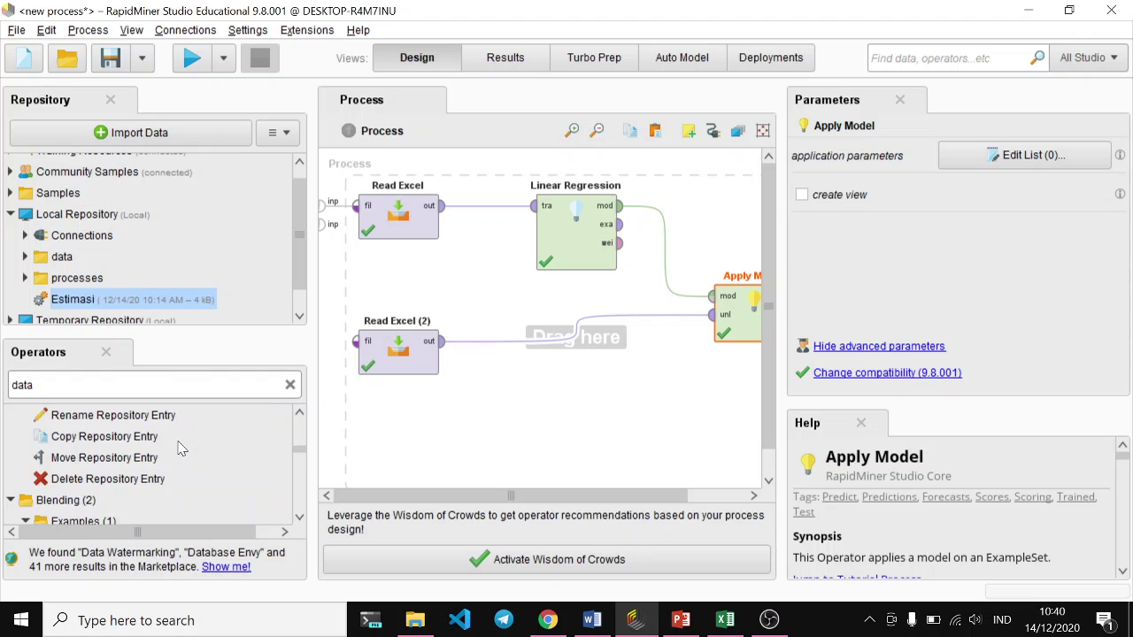
scroll(179, 448, down, 5)
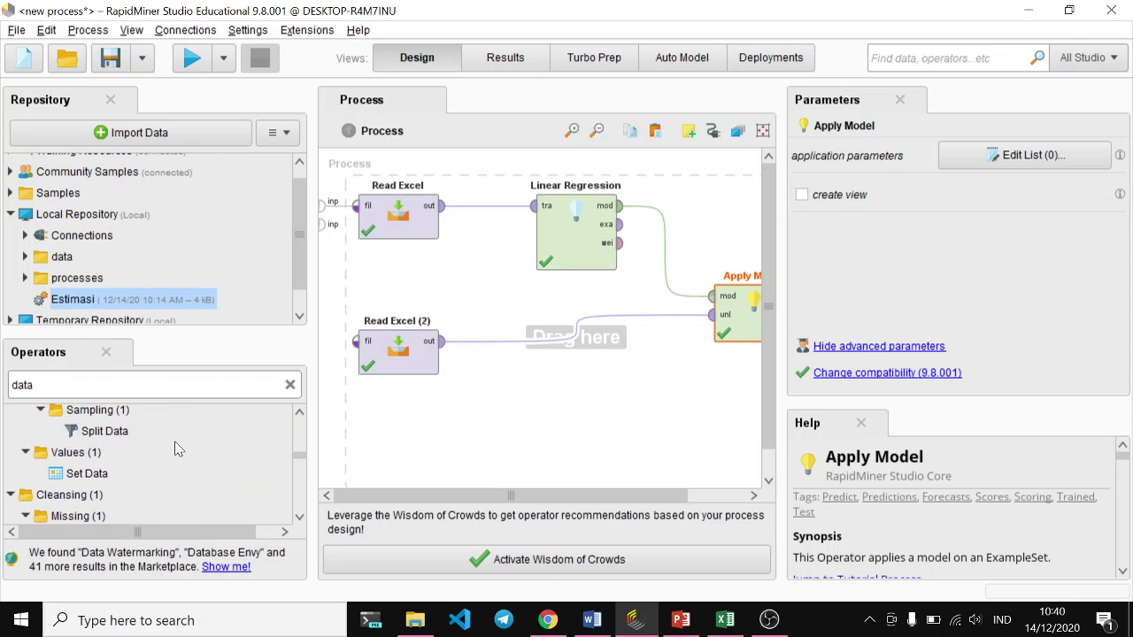
scroll(173, 450, up, 1)
drag(112, 458, 560, 412)
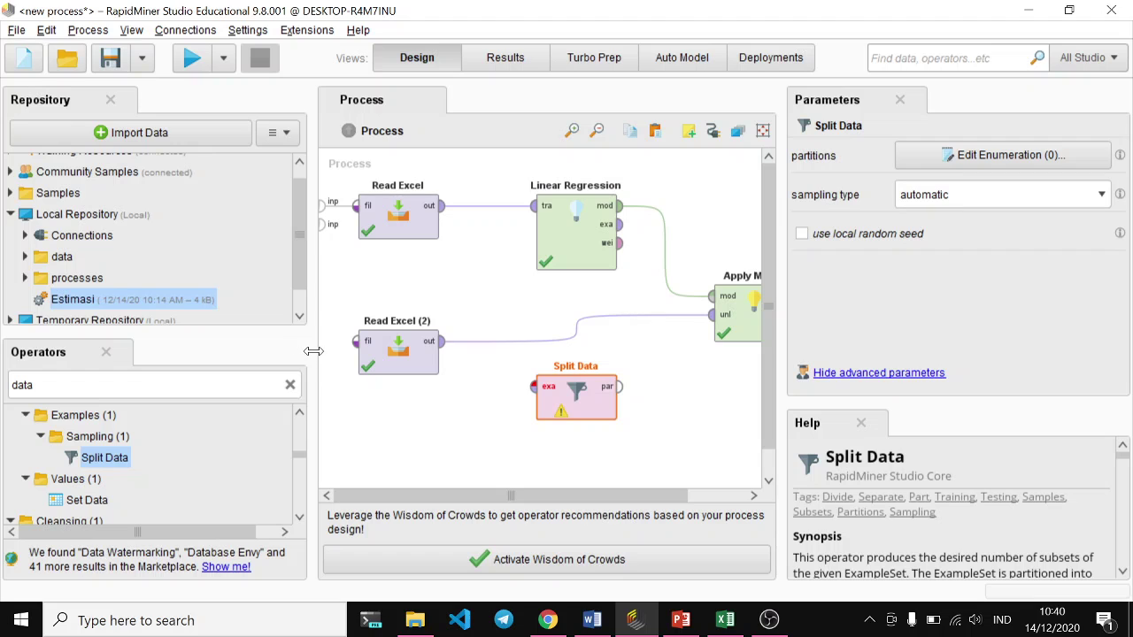
drag(313, 351, 154, 351)
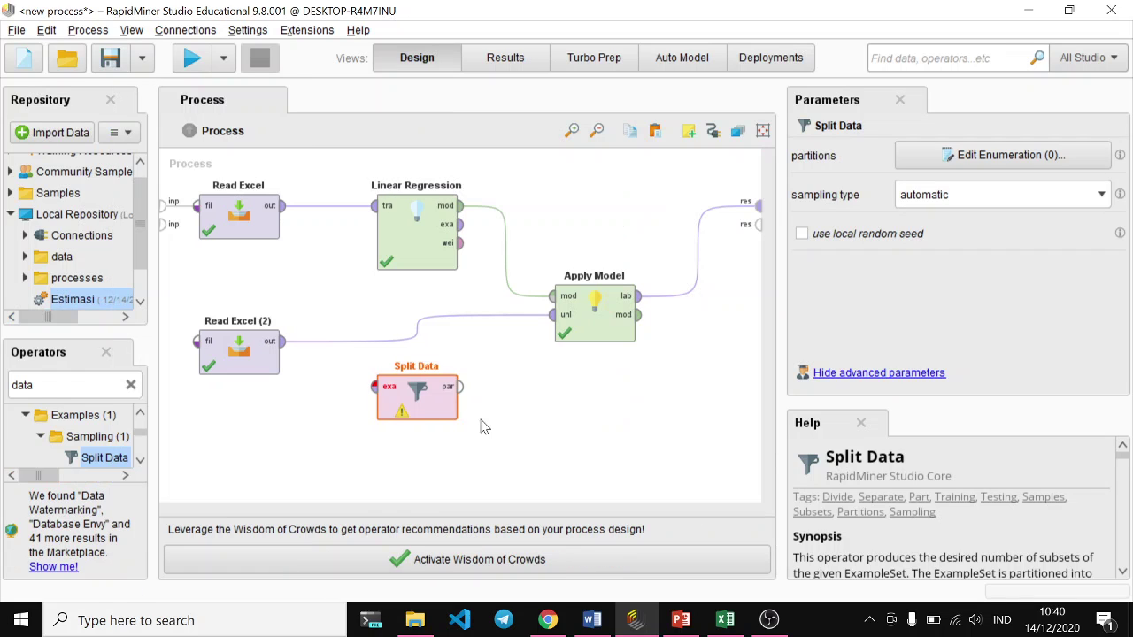
- Position Split Data between Read Excel and Linear Regression, shifting Linear Regression further away to make room
drag(448, 412, 329, 277)
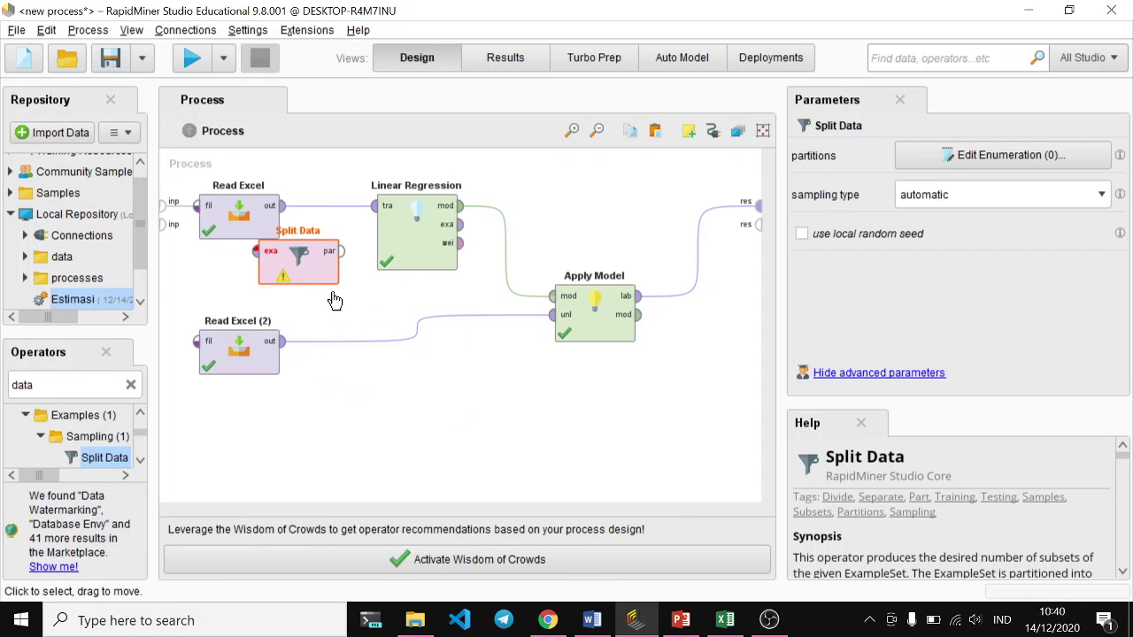
drag(450, 239, 509, 240)
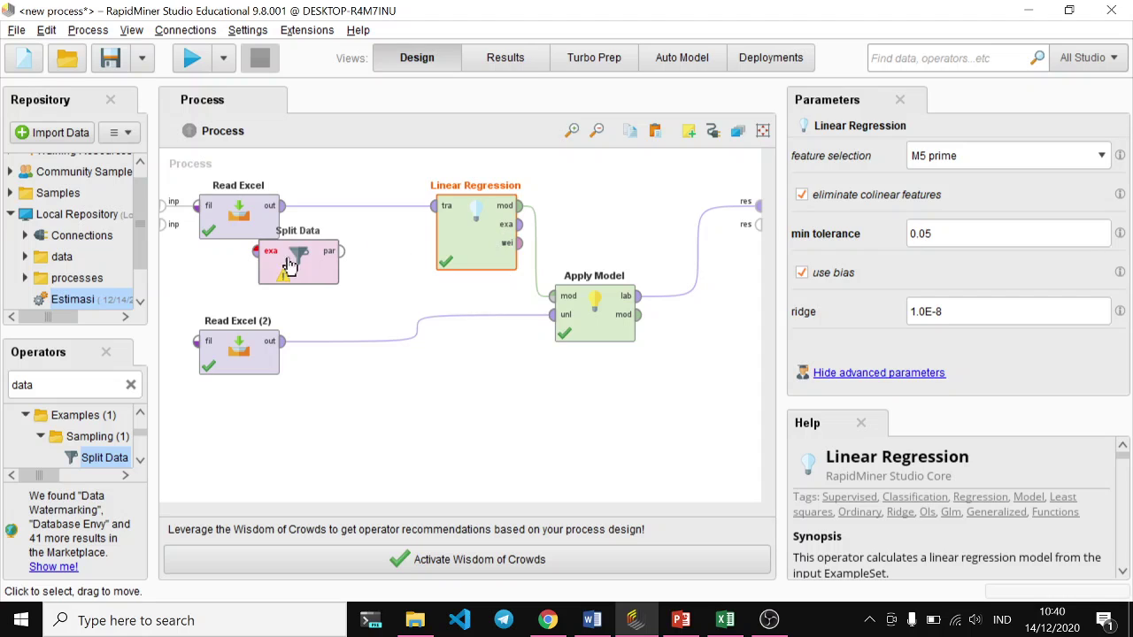
drag(290, 266, 352, 269)
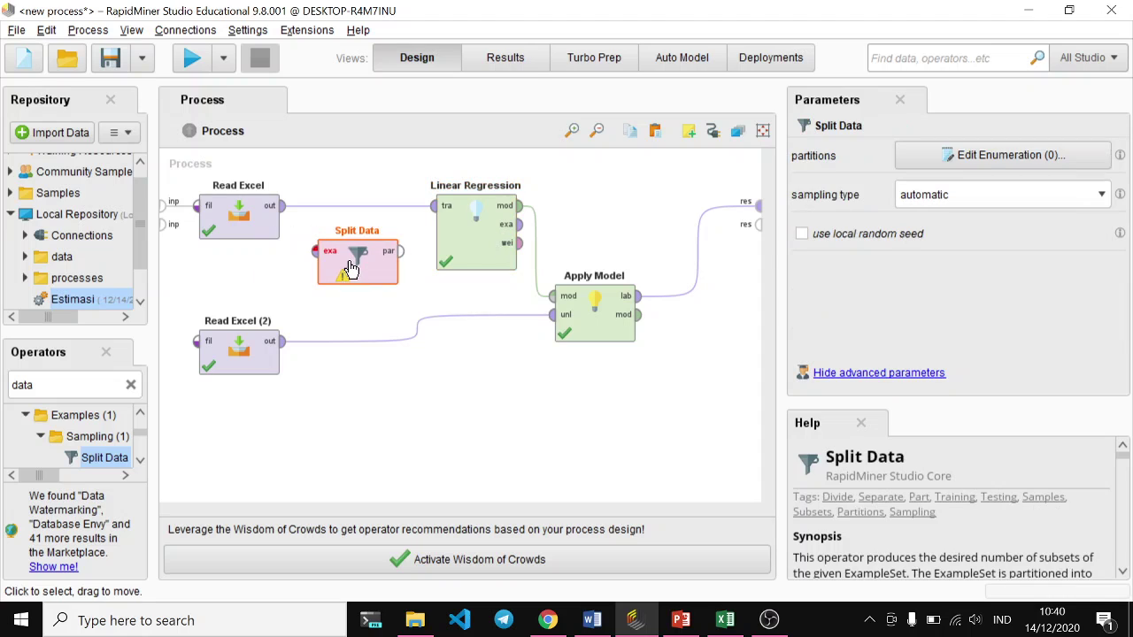
- Disconnect Read Excel (2) from Apply Model and delete the Read Excel (2) operator
click(246, 356)
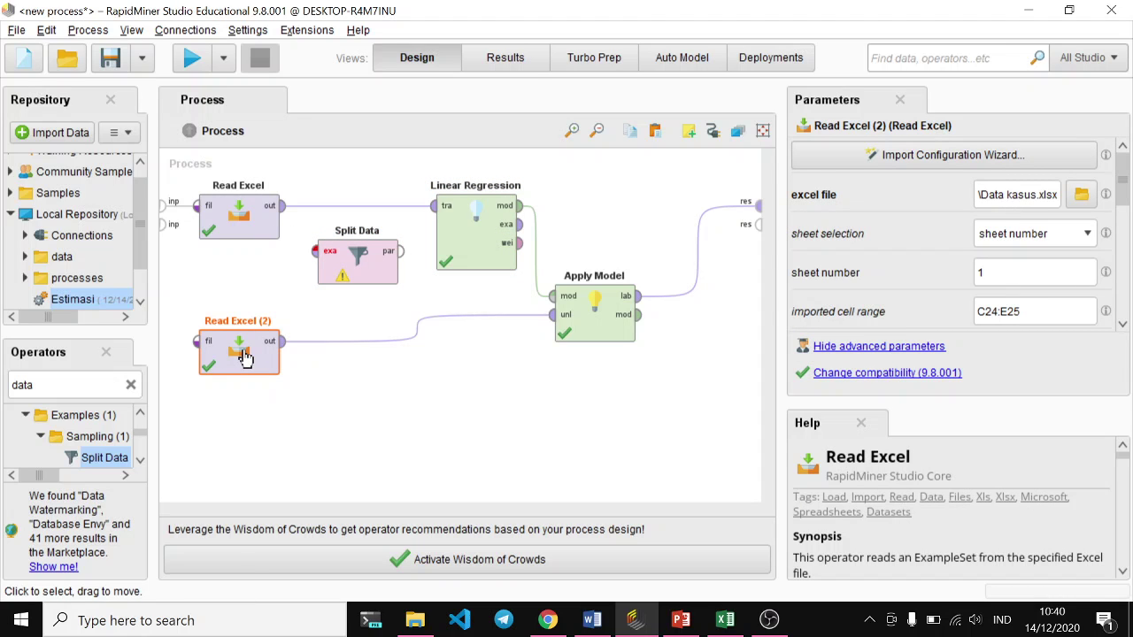
click(414, 330)
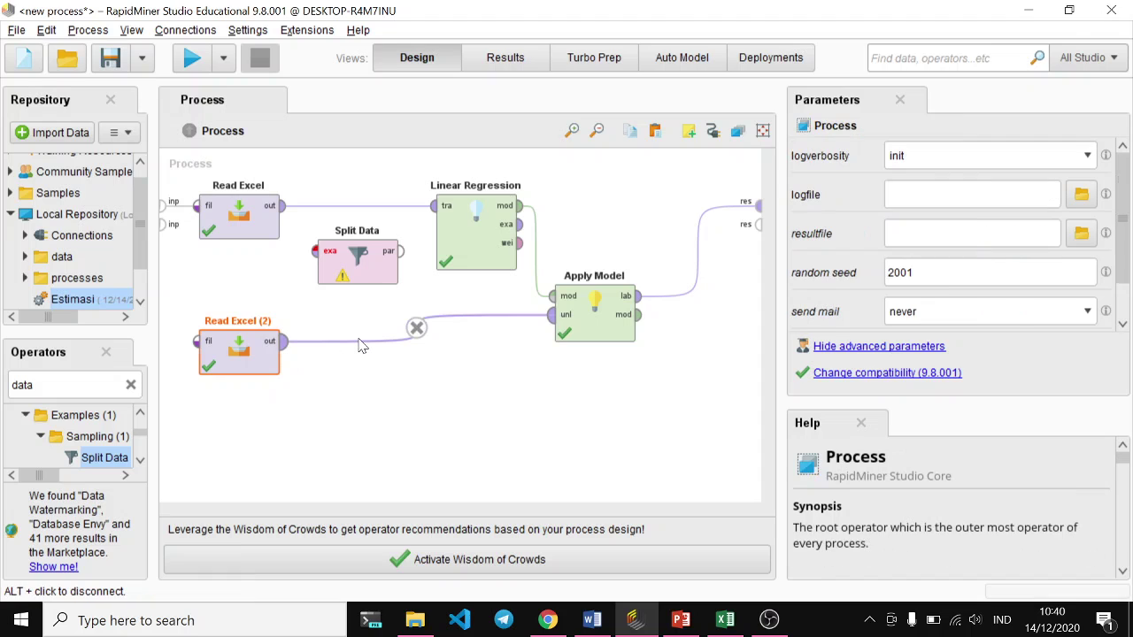
click(416, 329)
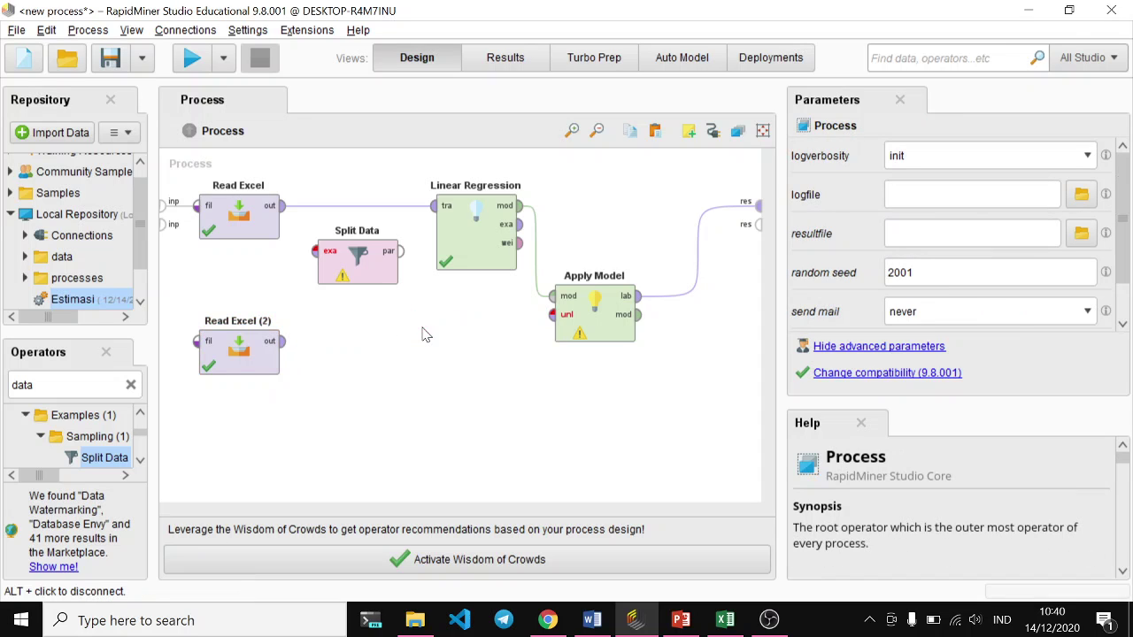
click(250, 373)
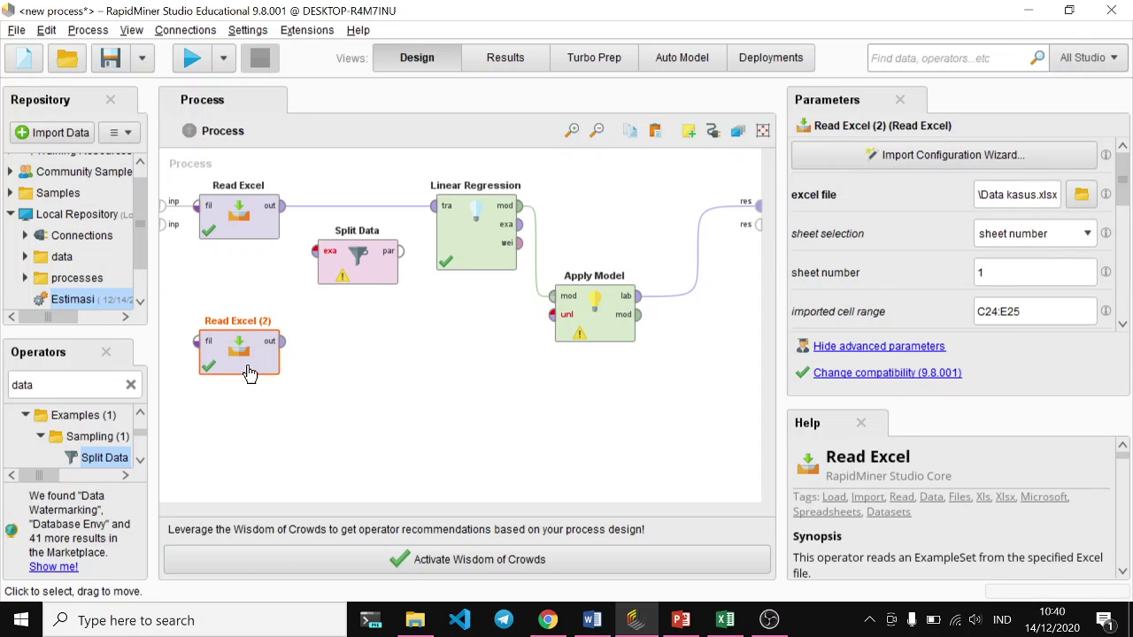
right_click(249, 373)
click(319, 496)
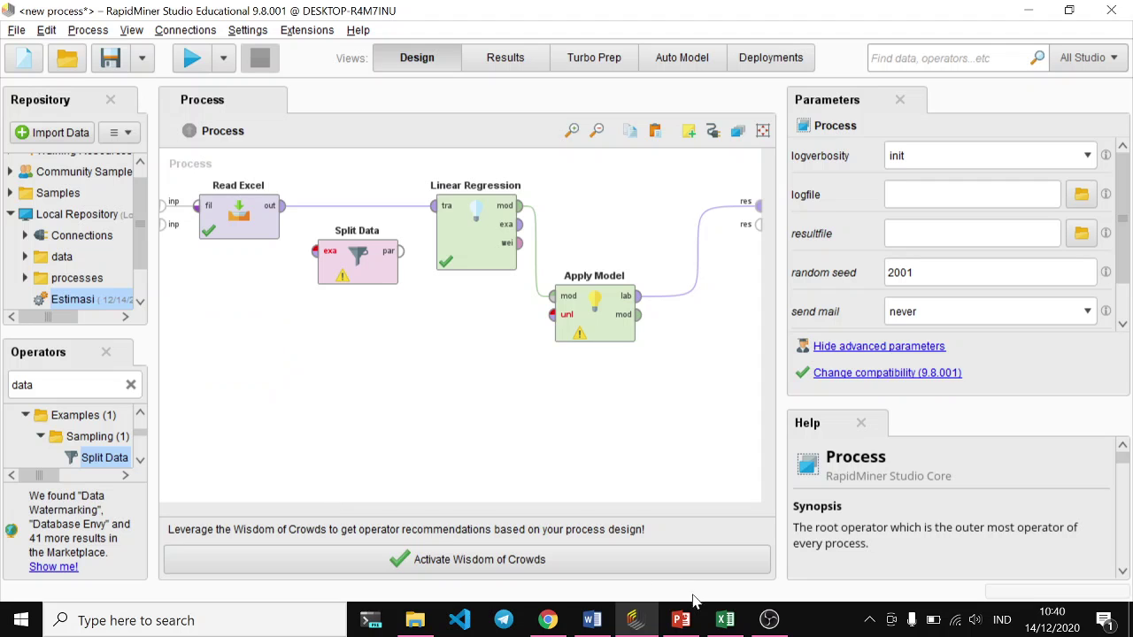
- In Excel's Data kasus.xlsx, copy the X1, X2 and Y training data with headers from C3:E8 to G22
click(725, 620)
scroll(476, 508, down, 4)
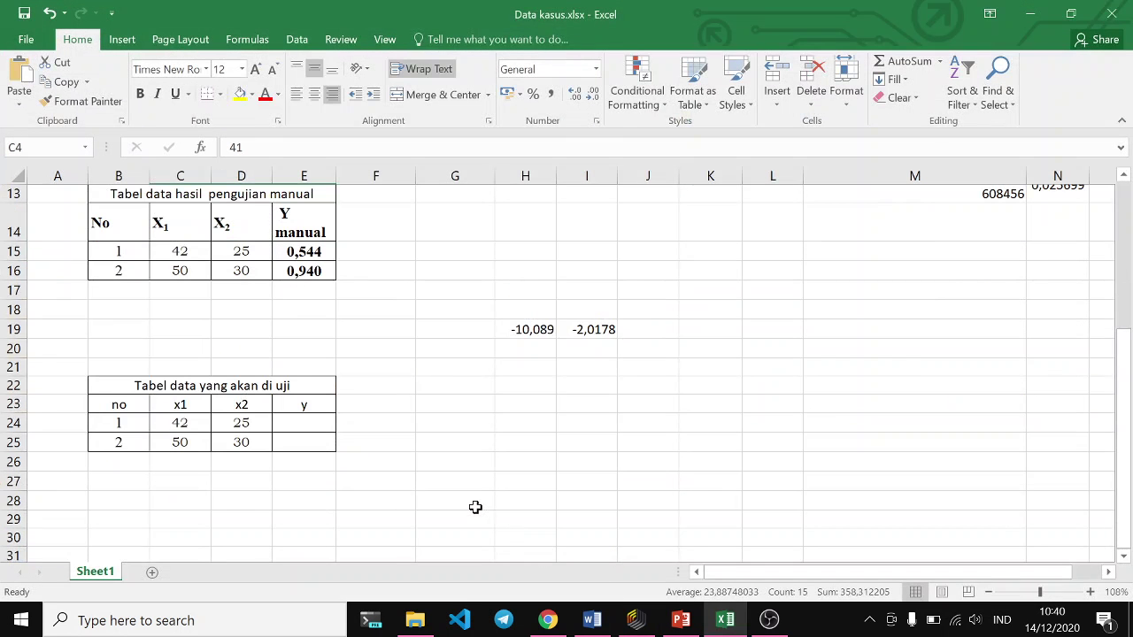
scroll(473, 505, up, 4)
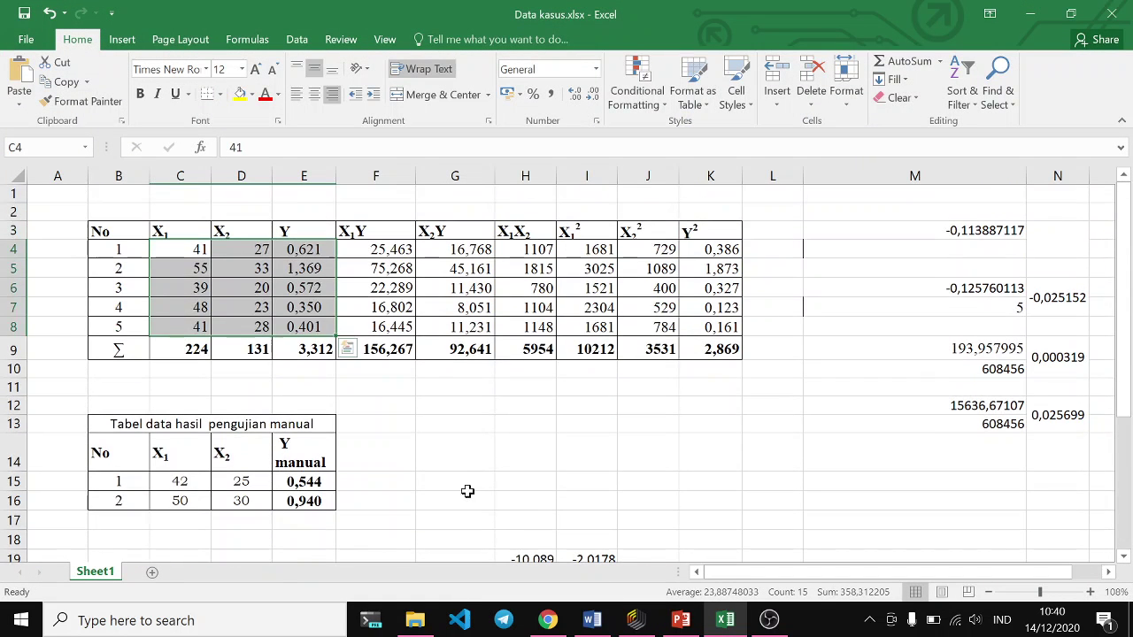
click(468, 480)
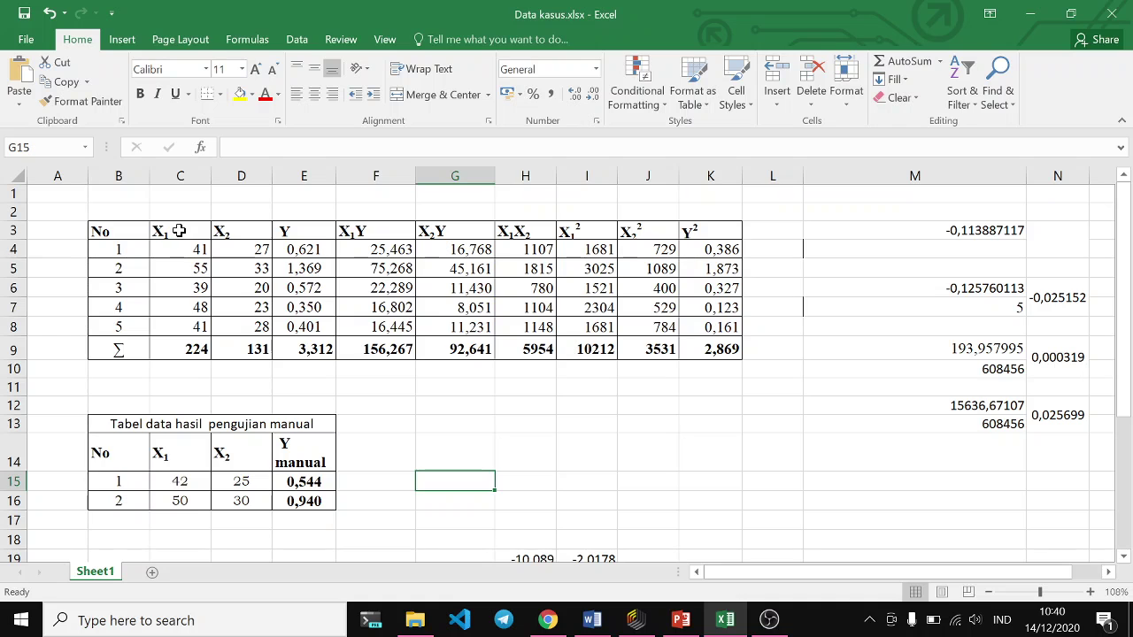
drag(179, 231, 306, 327)
key(ctrl+c)
scroll(321, 354, down, 10)
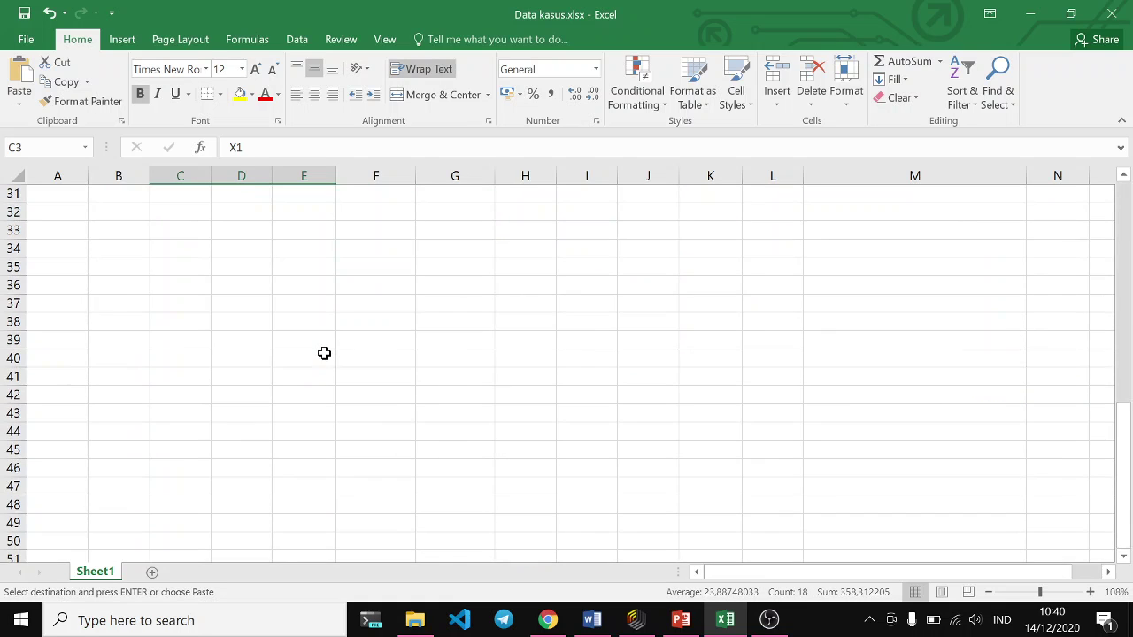
scroll(432, 322, up, 4)
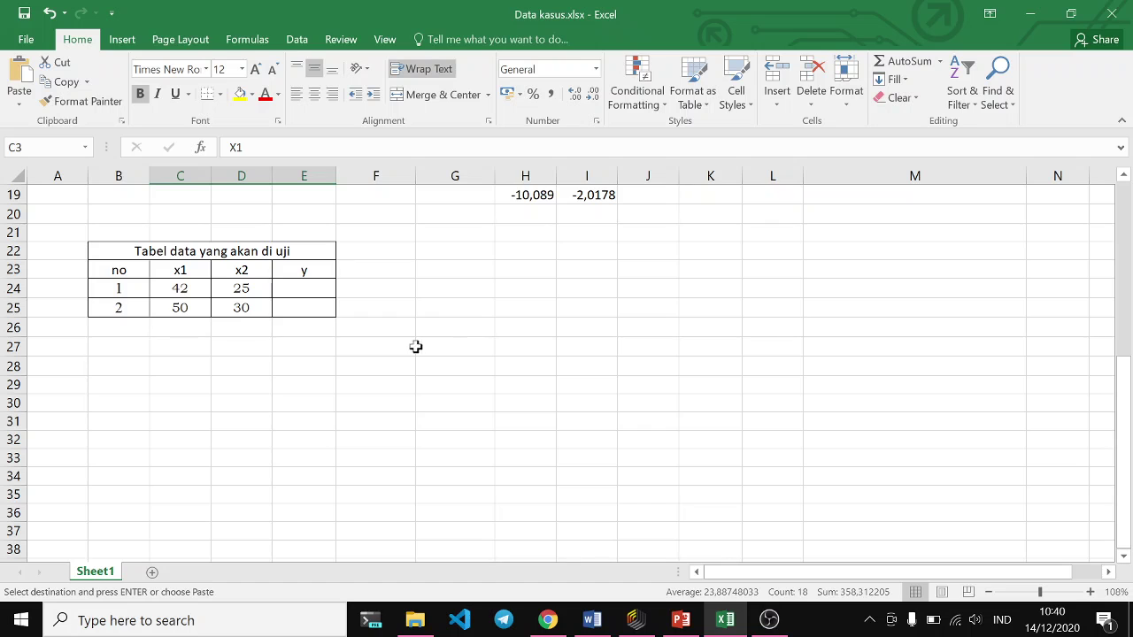
scroll(461, 324, up, 1)
click(450, 314)
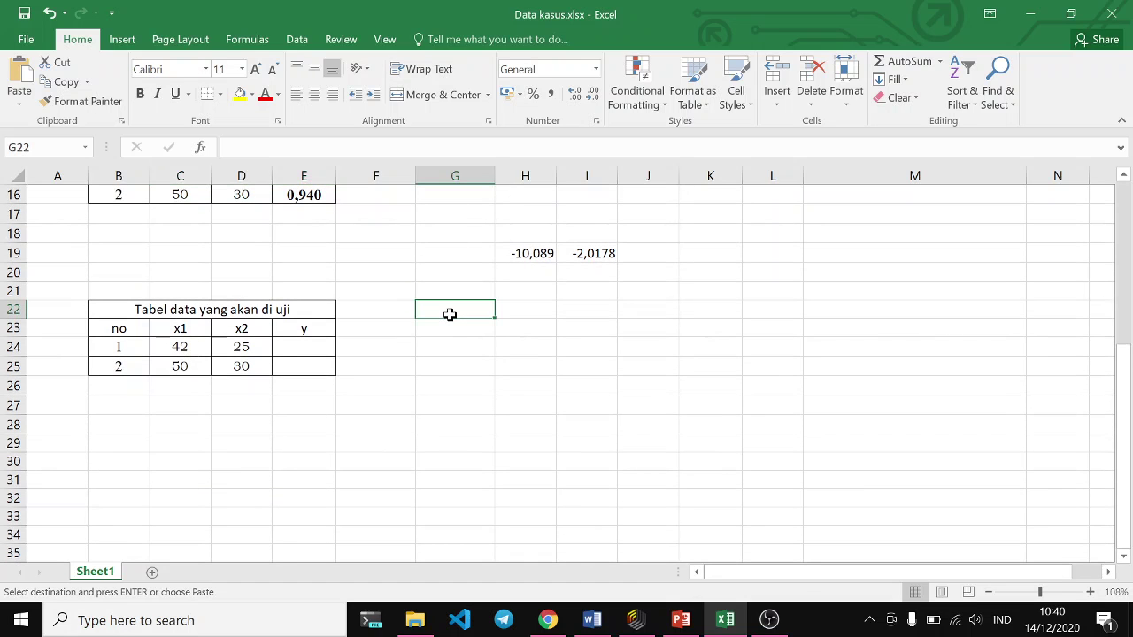
key(ctrl+v)
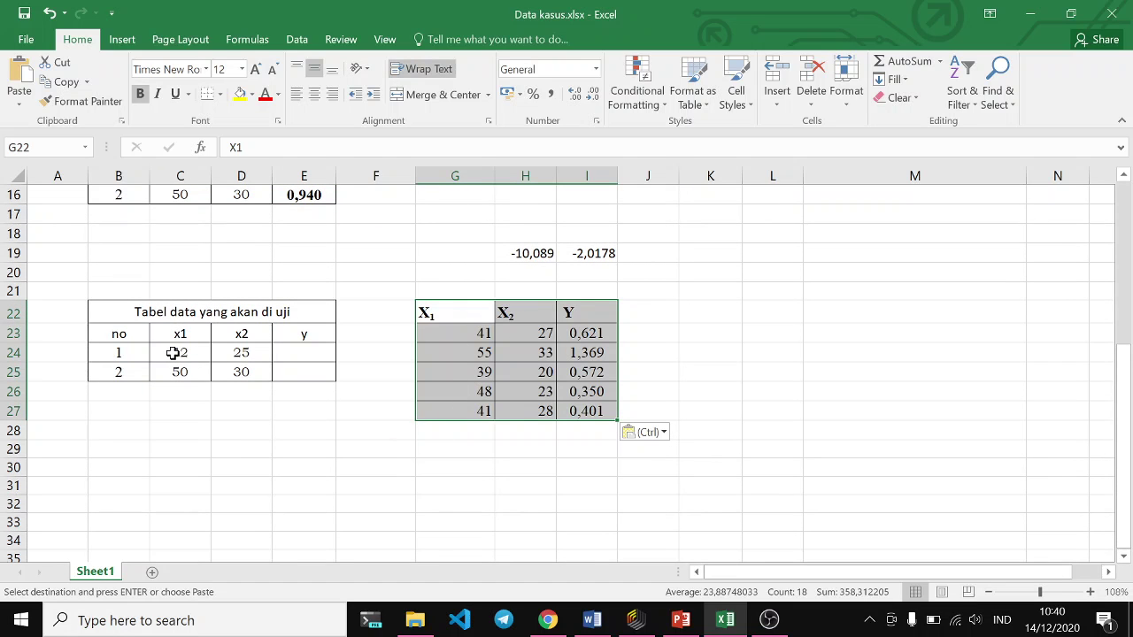
- Copy the test rows C24:E25 to G28, directly below the copied training data
drag(173, 353, 303, 381)
key(ctrl+c)
click(458, 436)
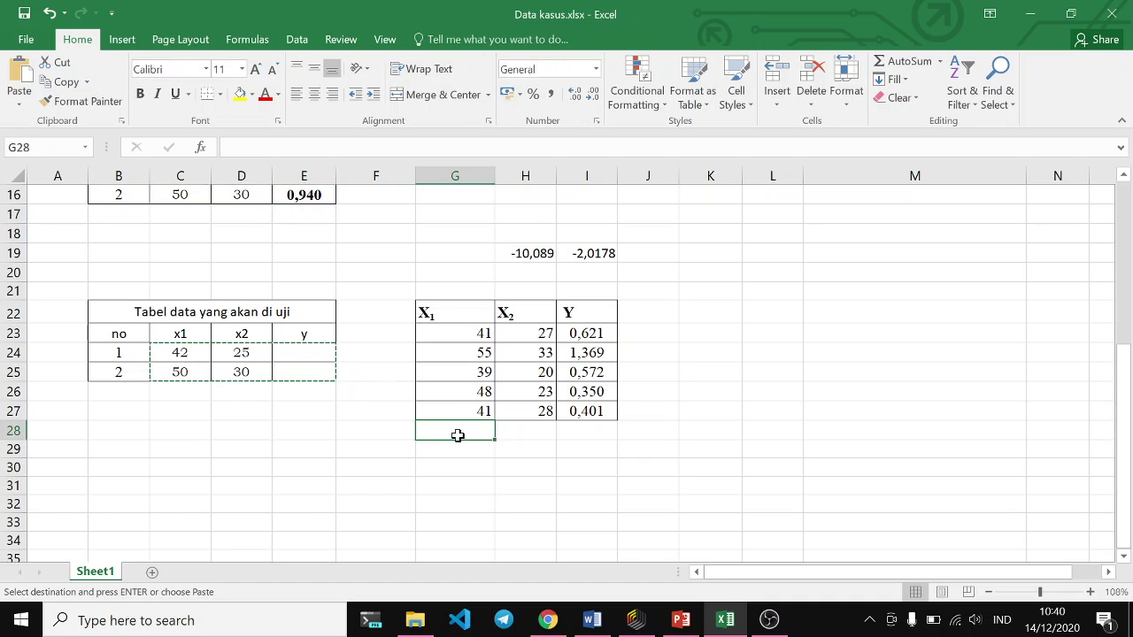
key(ctrl+v)
key(ctrl)
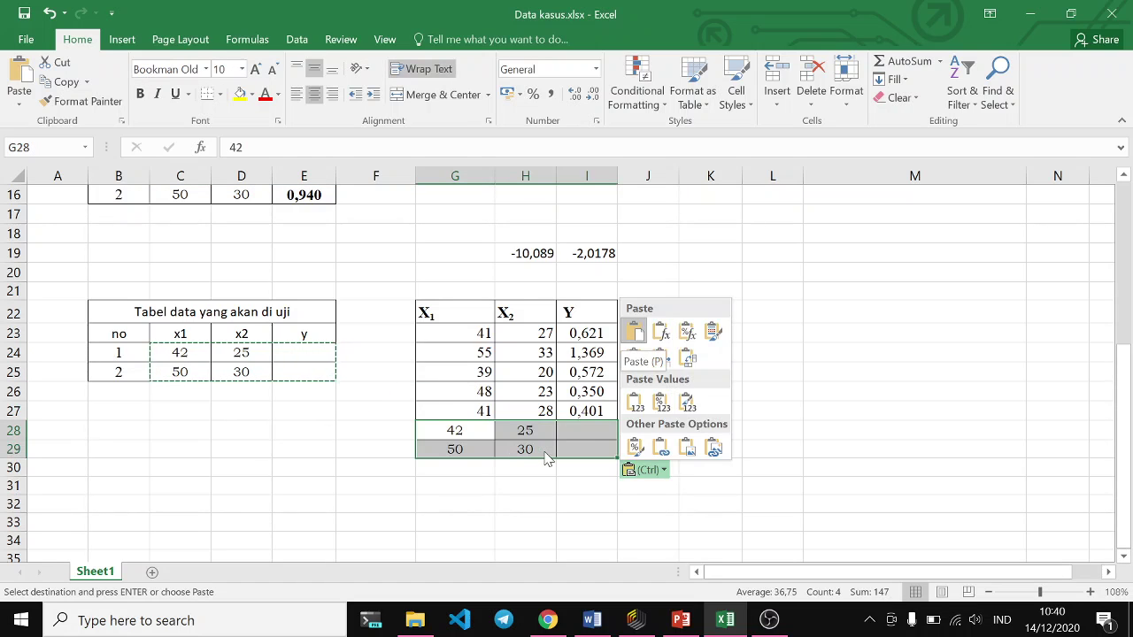
key(Escape)
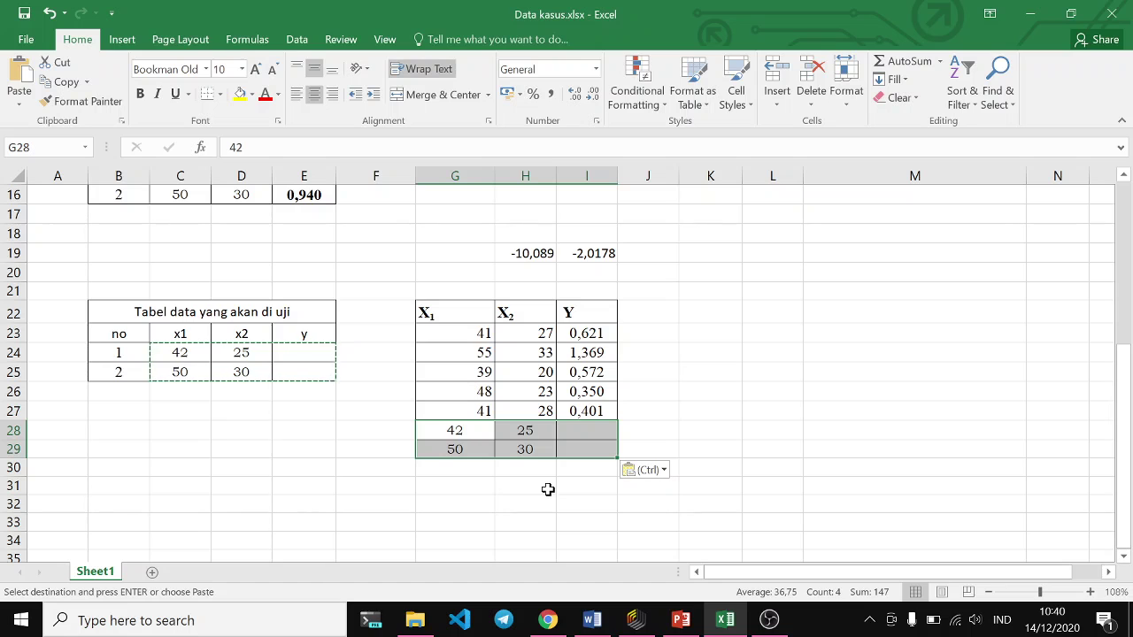
key(Escape)
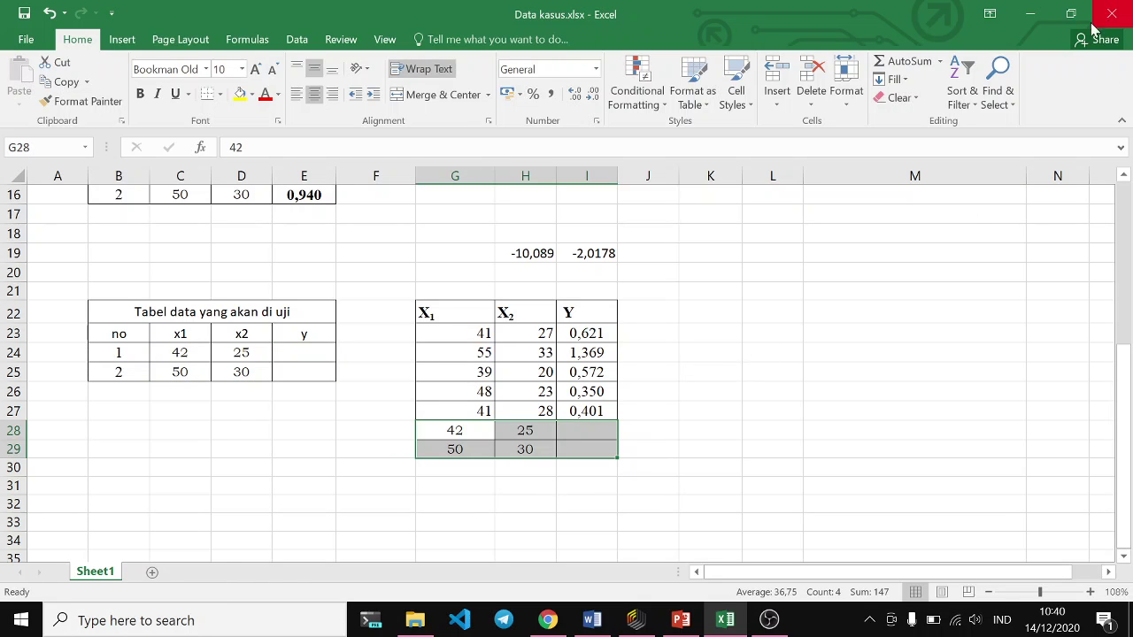
- Back in RapidMiner, reconfigure Read Excel to import cells G23:I29 of Sheet1 from Data kasus.xlsx in the kelompok 1 folder
click(1030, 13)
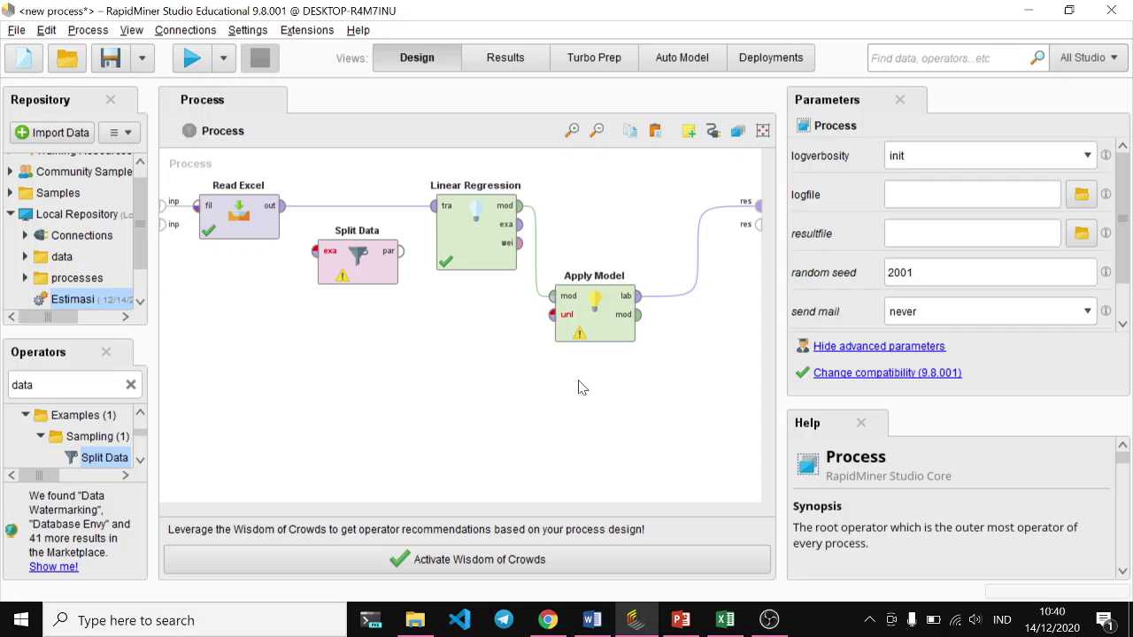
double_click(248, 217)
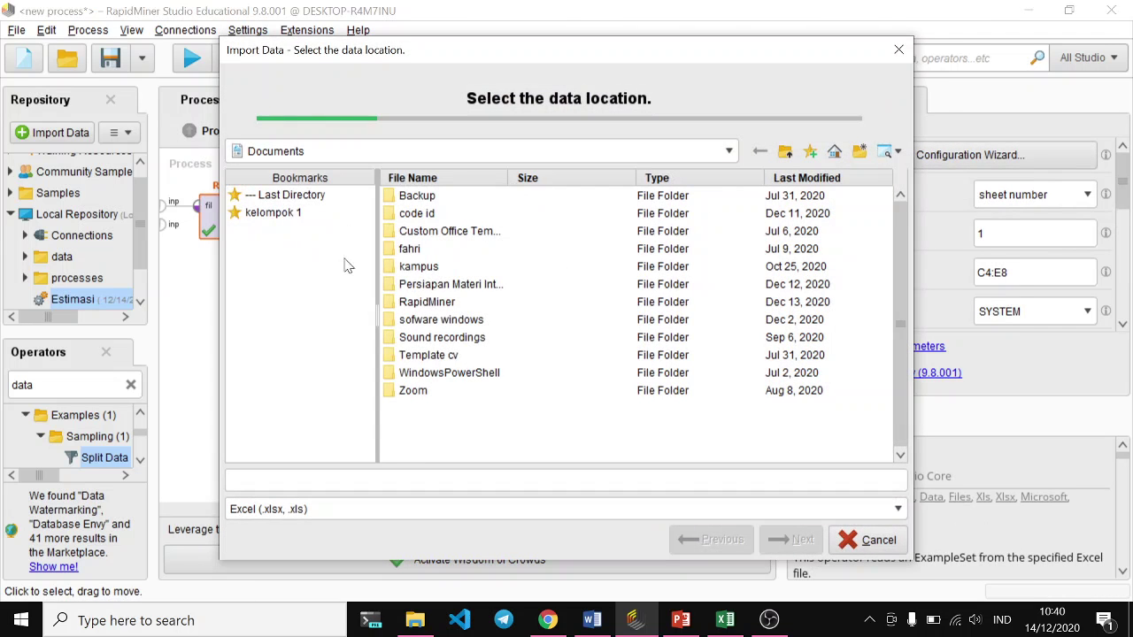
click(293, 217)
click(436, 199)
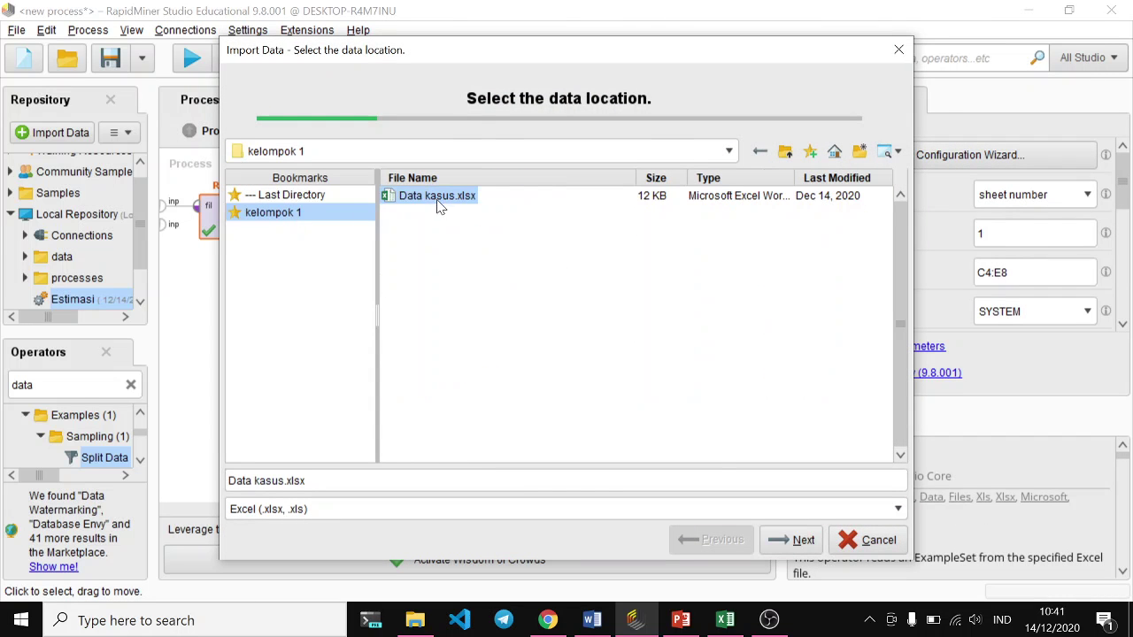
click(793, 543)
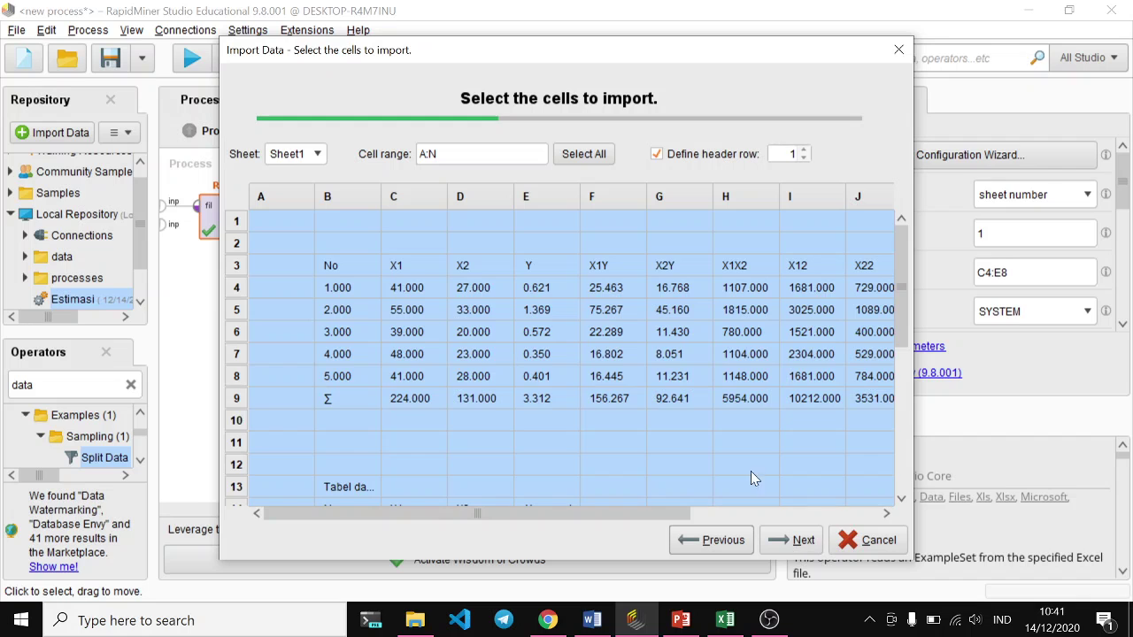
scroll(710, 424, down, 5)
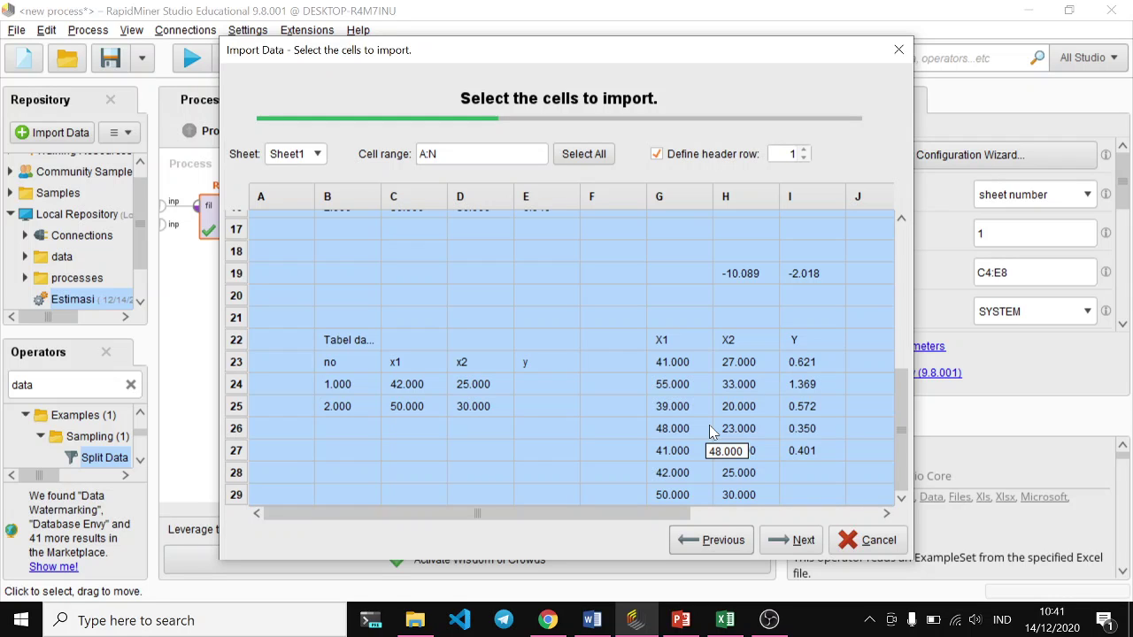
click(668, 367)
drag(669, 367, 792, 504)
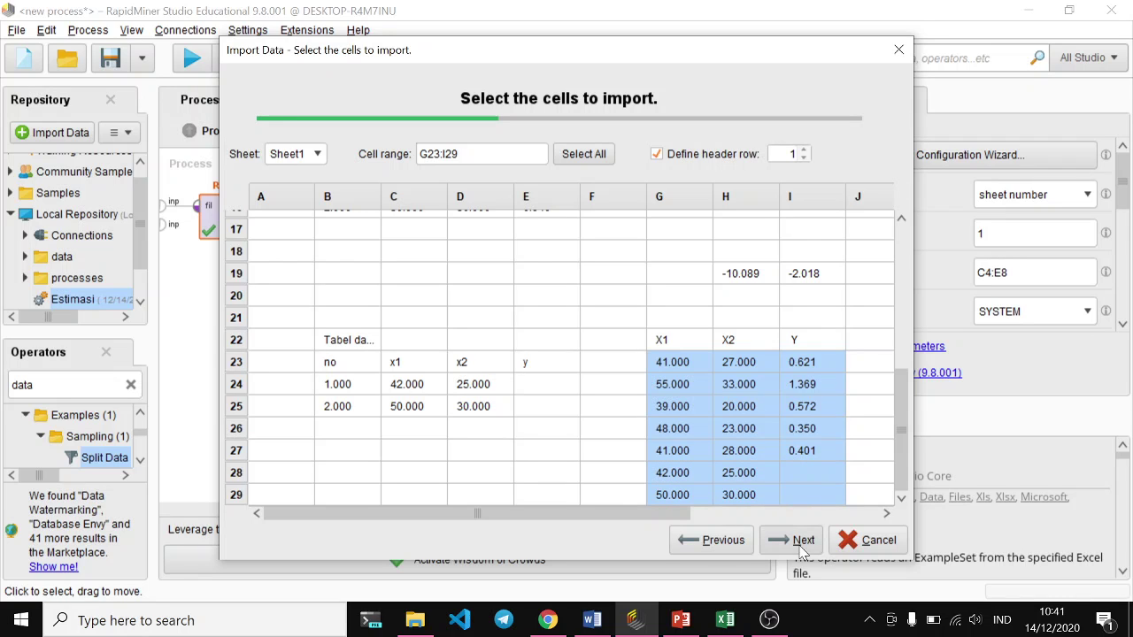
click(801, 543)
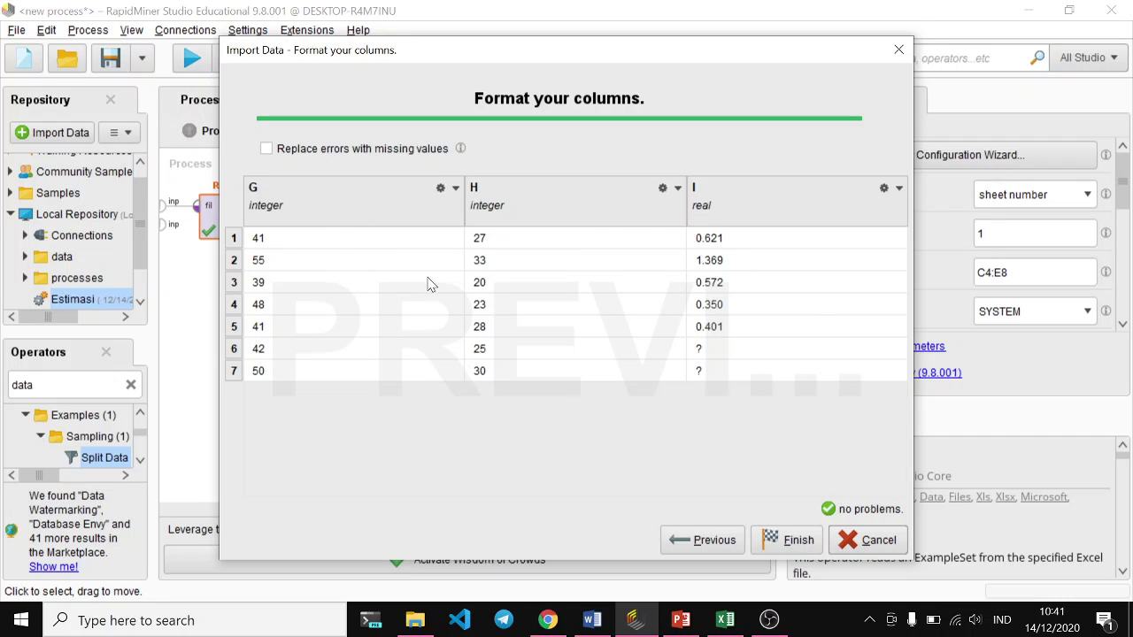
click(791, 541)
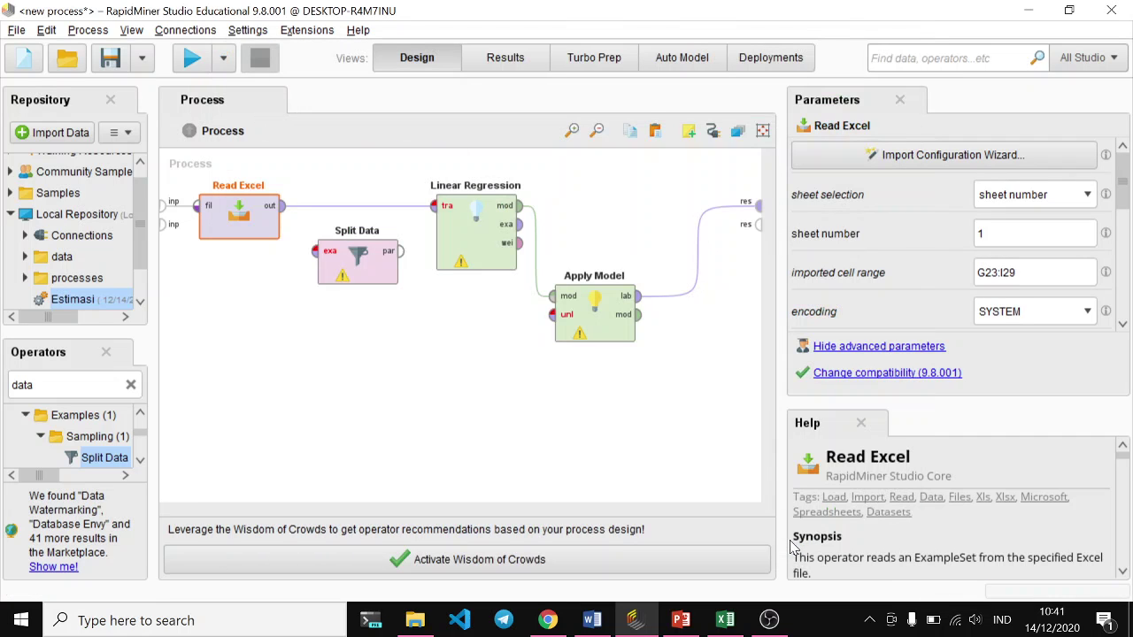
- In Read Excel's data set meta data, name the columns x1, x2 and y, and set y's role to label
scroll(965, 205, down, 5)
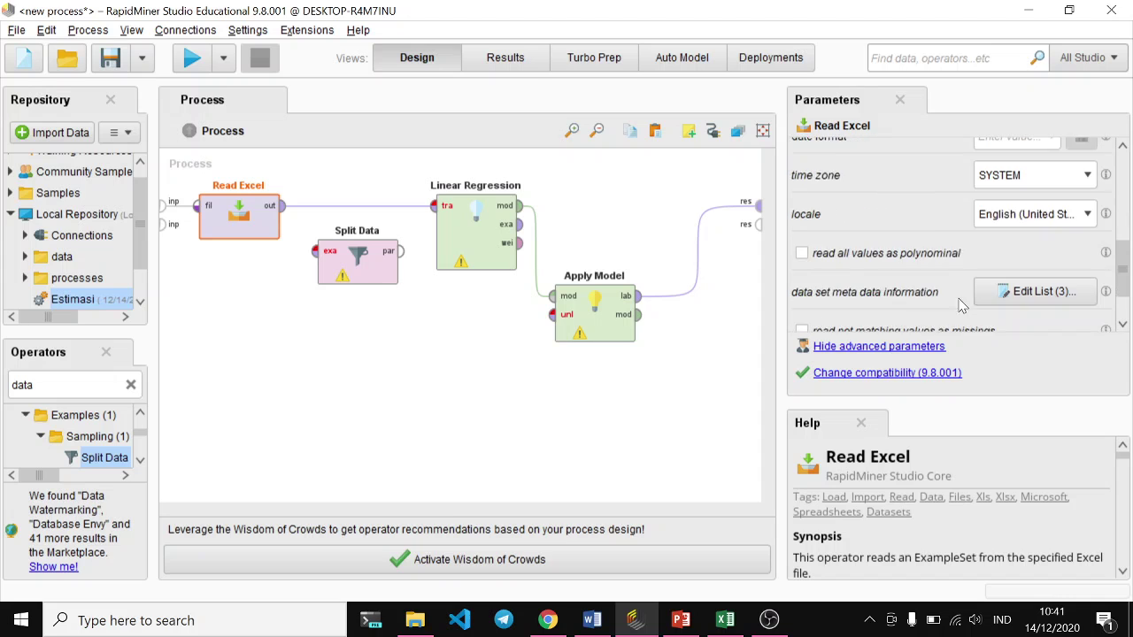
click(1050, 224)
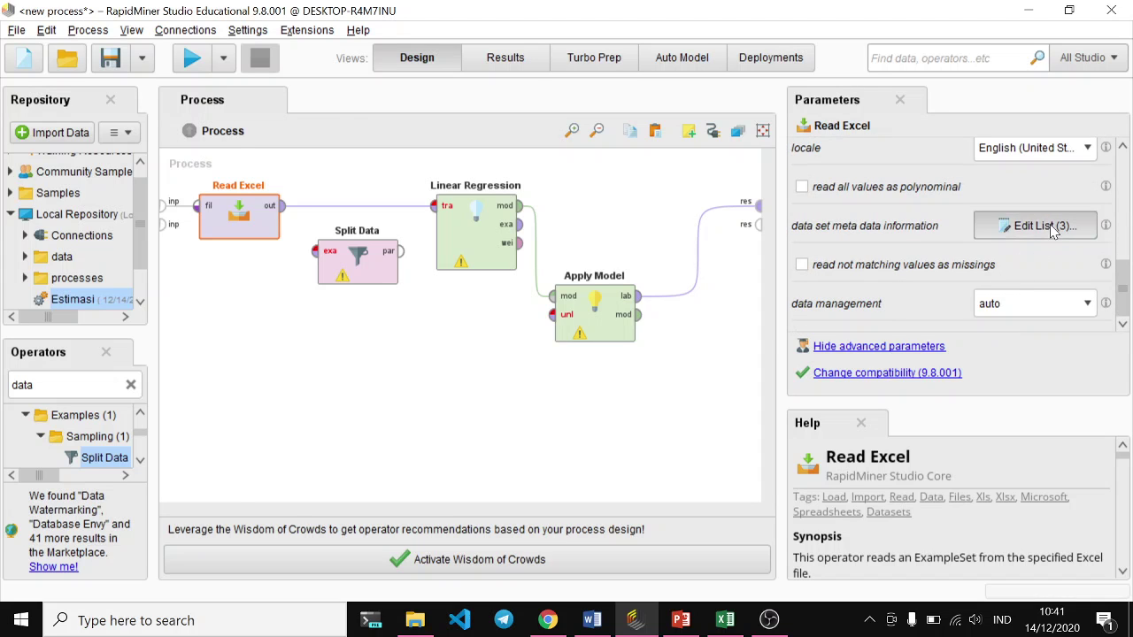
click(620, 203)
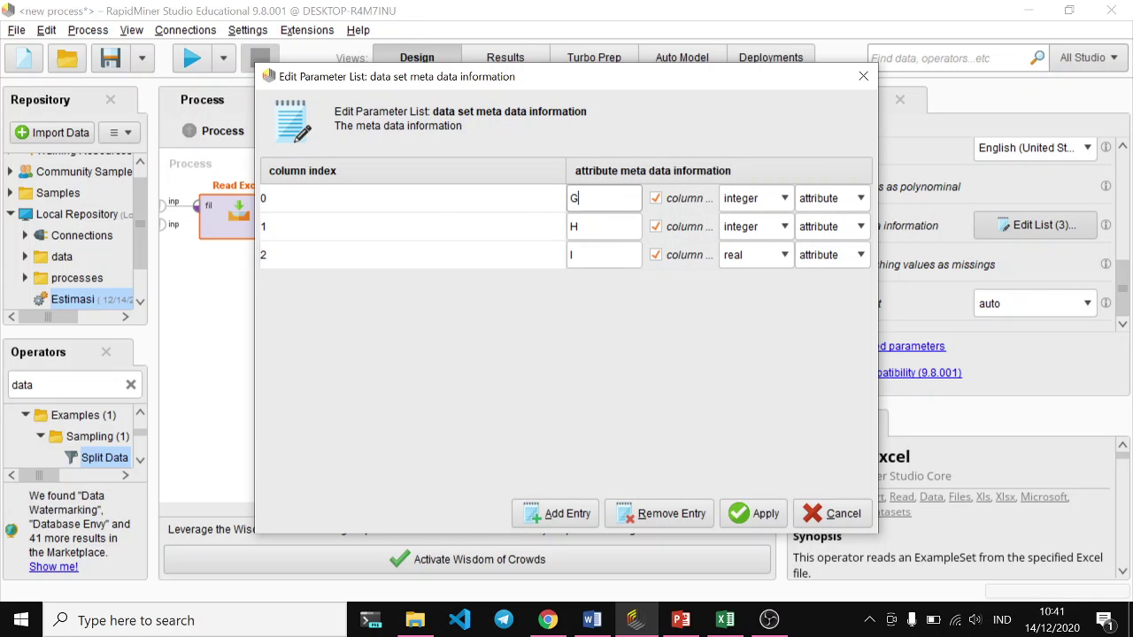
text(x1)
click(600, 228)
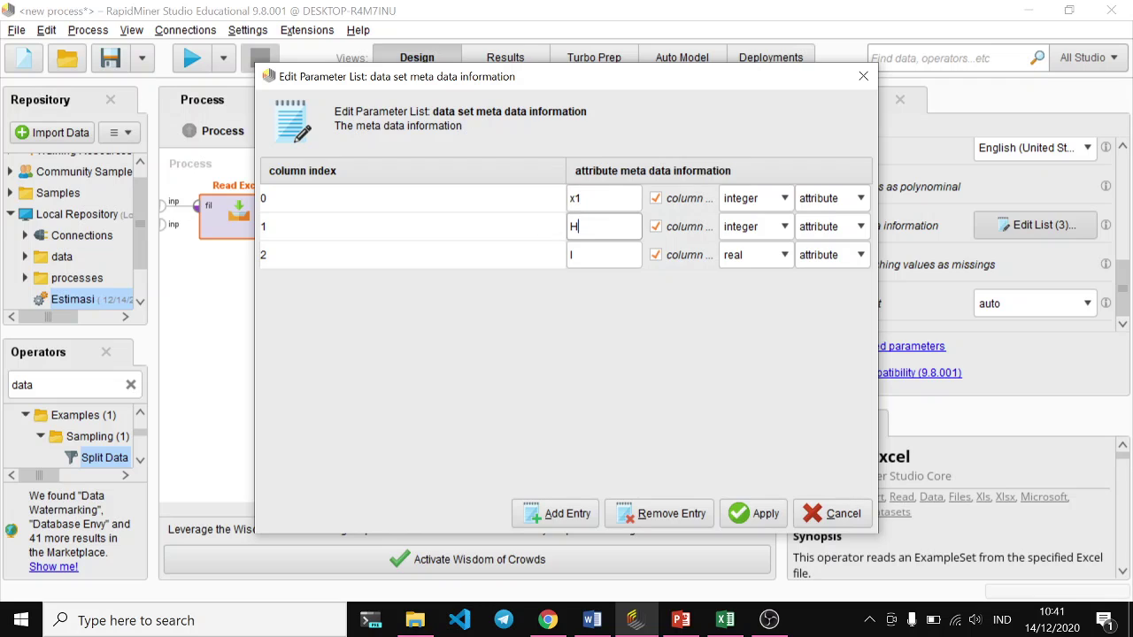
text(x2)
click(600, 257)
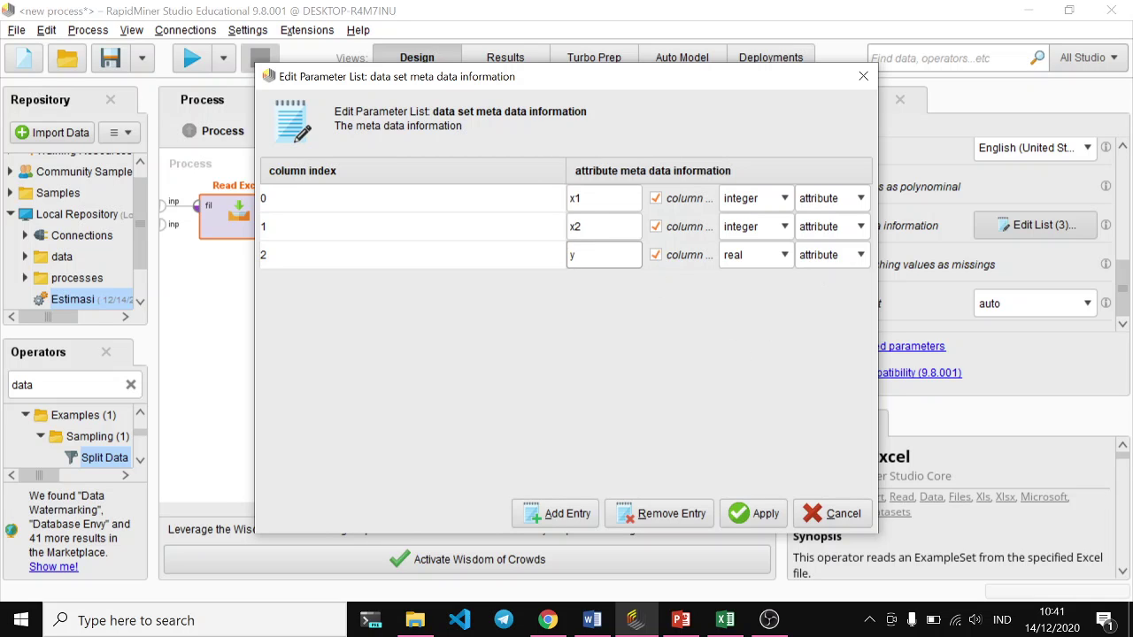
click(861, 258)
click(846, 292)
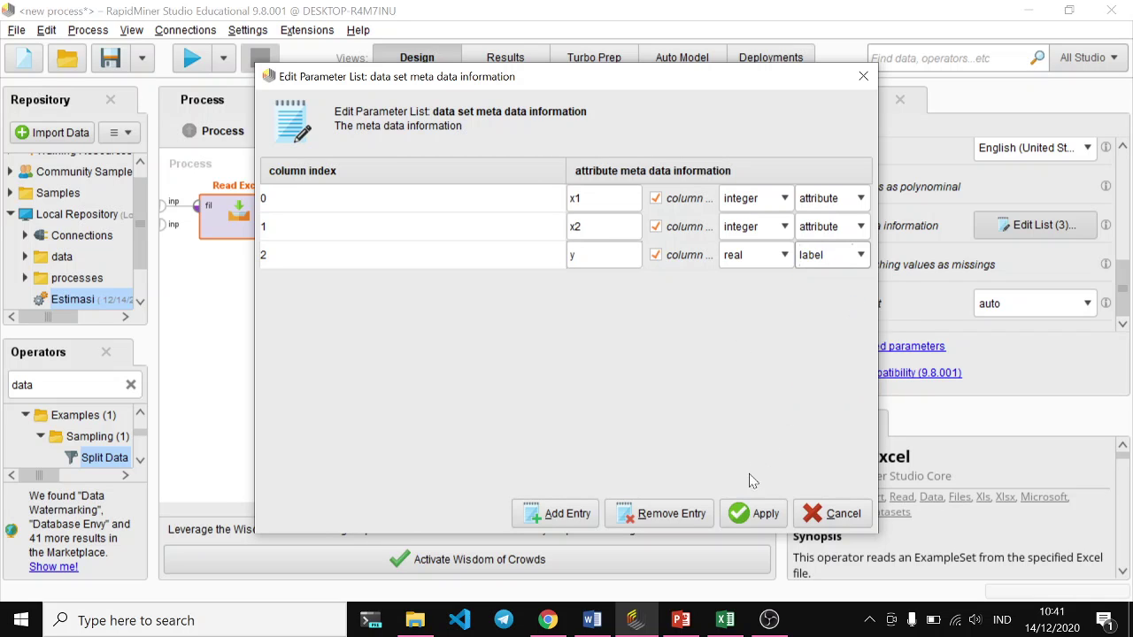
click(747, 517)
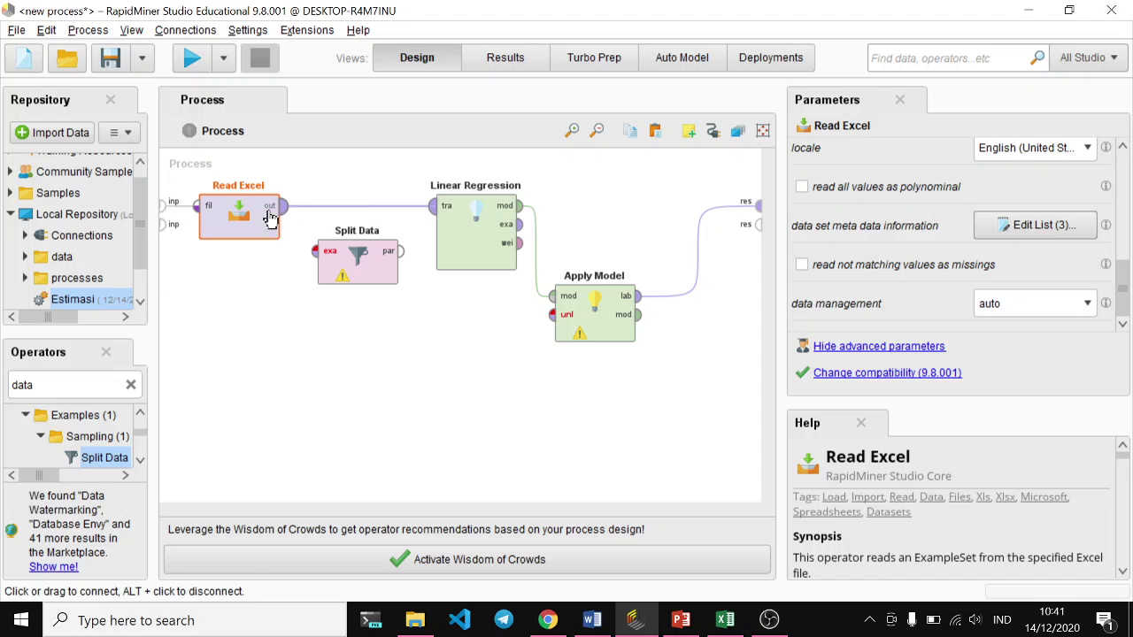
- Disconnect Read Excel from Linear Regression, place Split Data between them, and connect Read Excel's output to Split Data's example input
alt+click(354, 206)
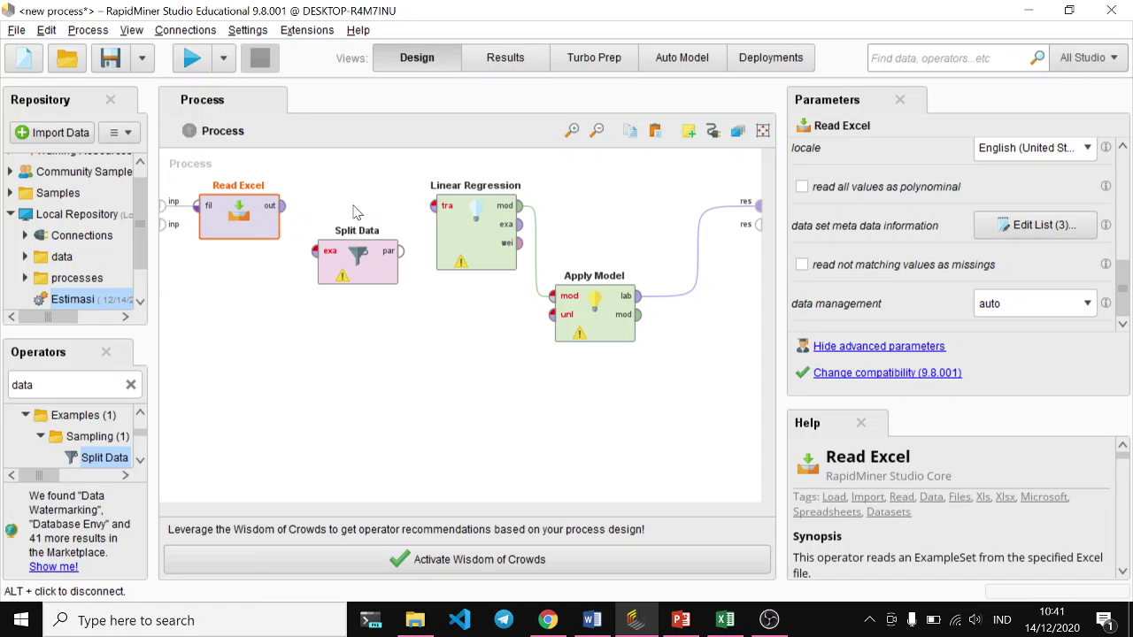
click(484, 248)
drag(352, 266, 357, 222)
click(280, 214)
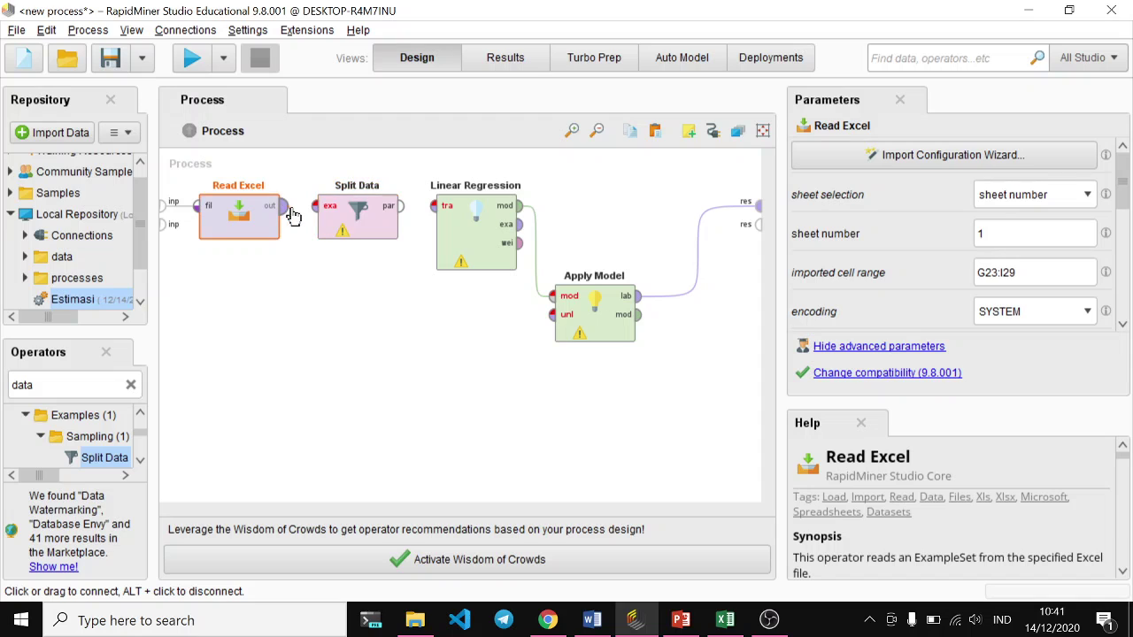
click(294, 213)
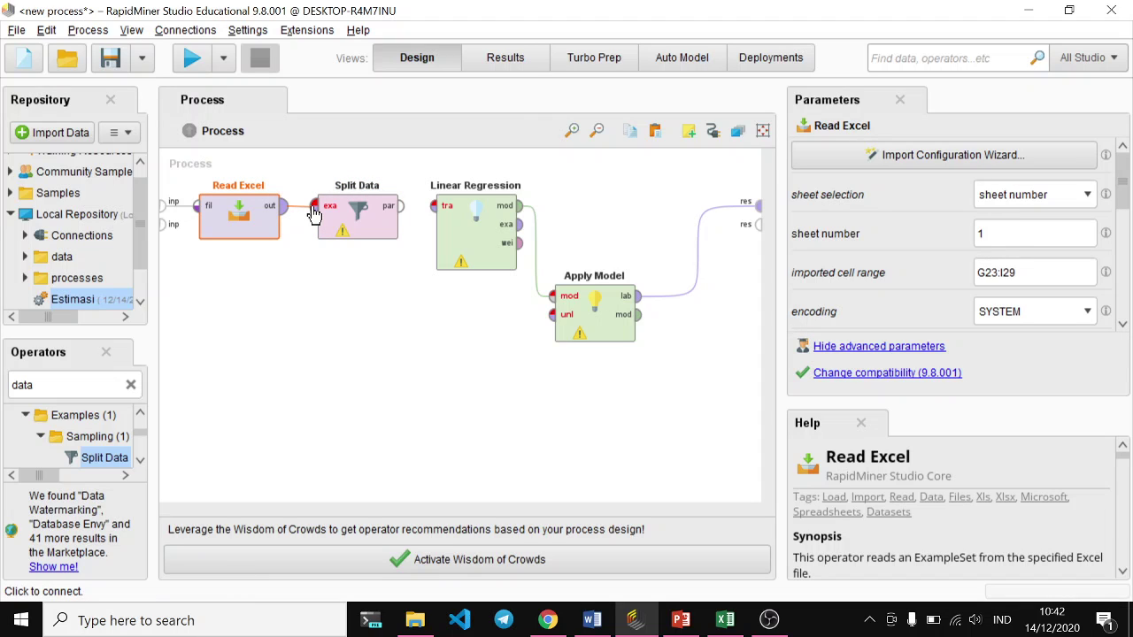
click(314, 213)
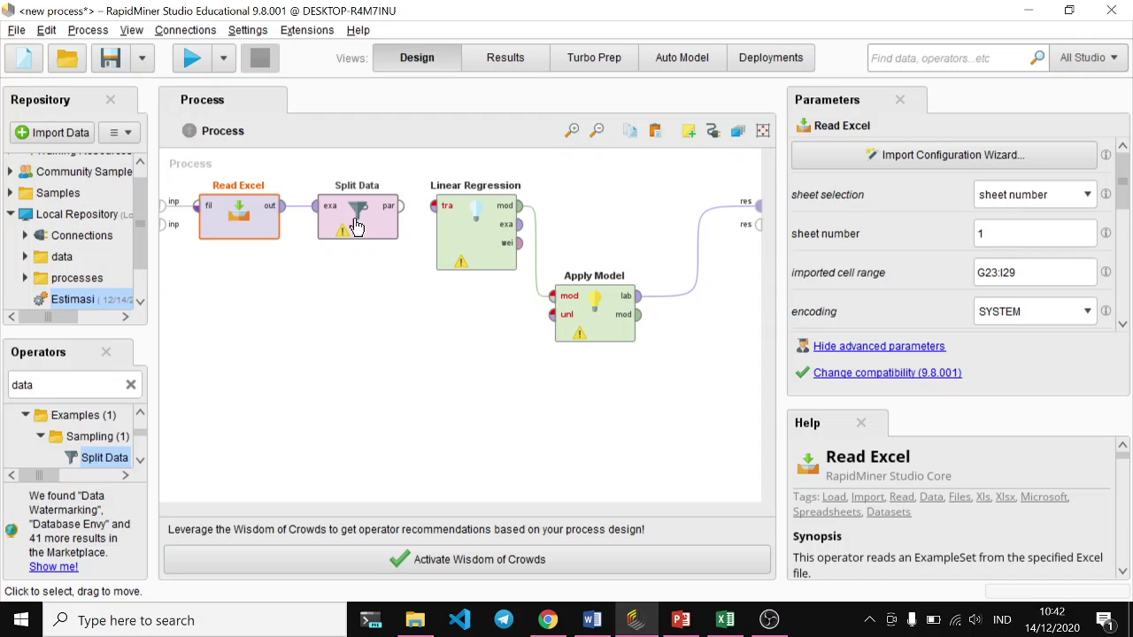
- Connect Split Data's first partition to Linear Regression's training input and the second to Apply Model's unlabelled input, and shift Linear Regression away from Split Data
click(403, 216)
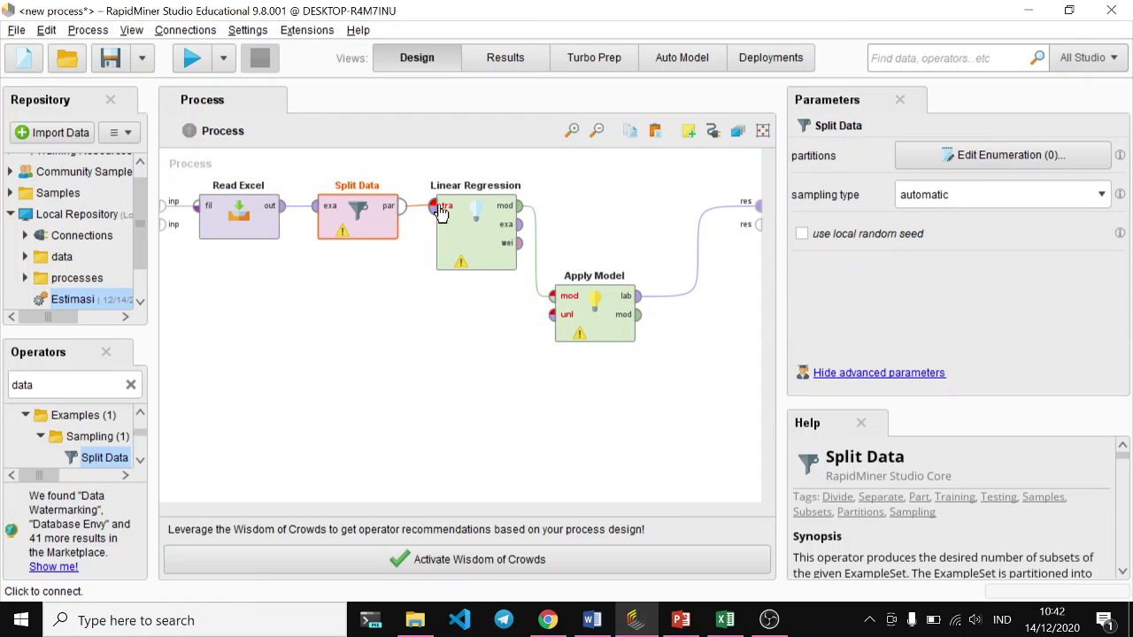
click(441, 213)
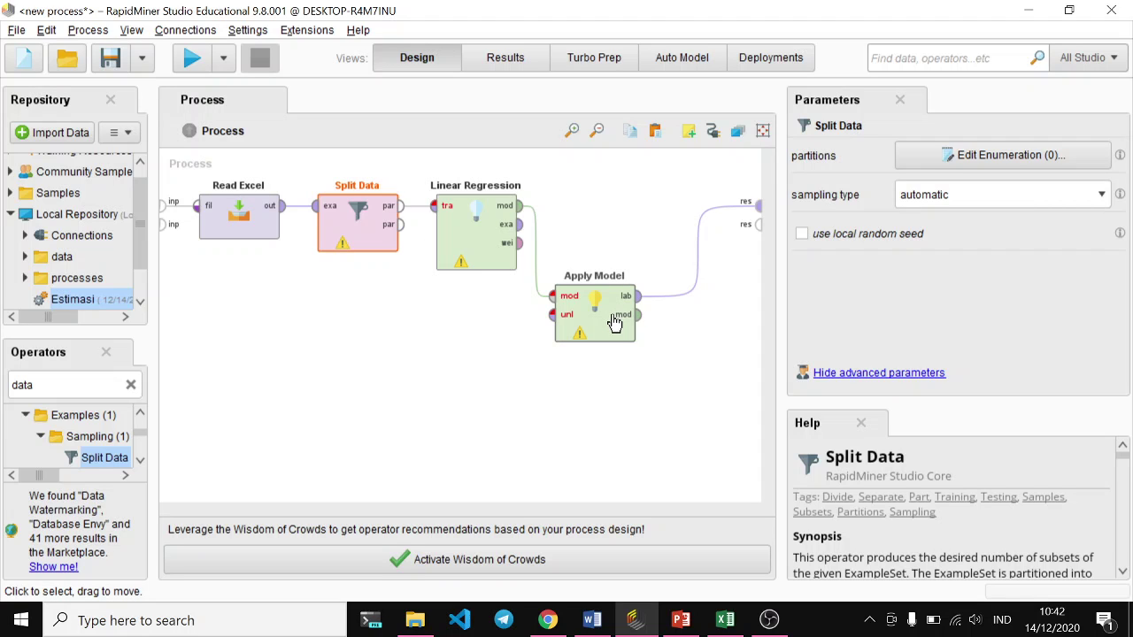
click(399, 228)
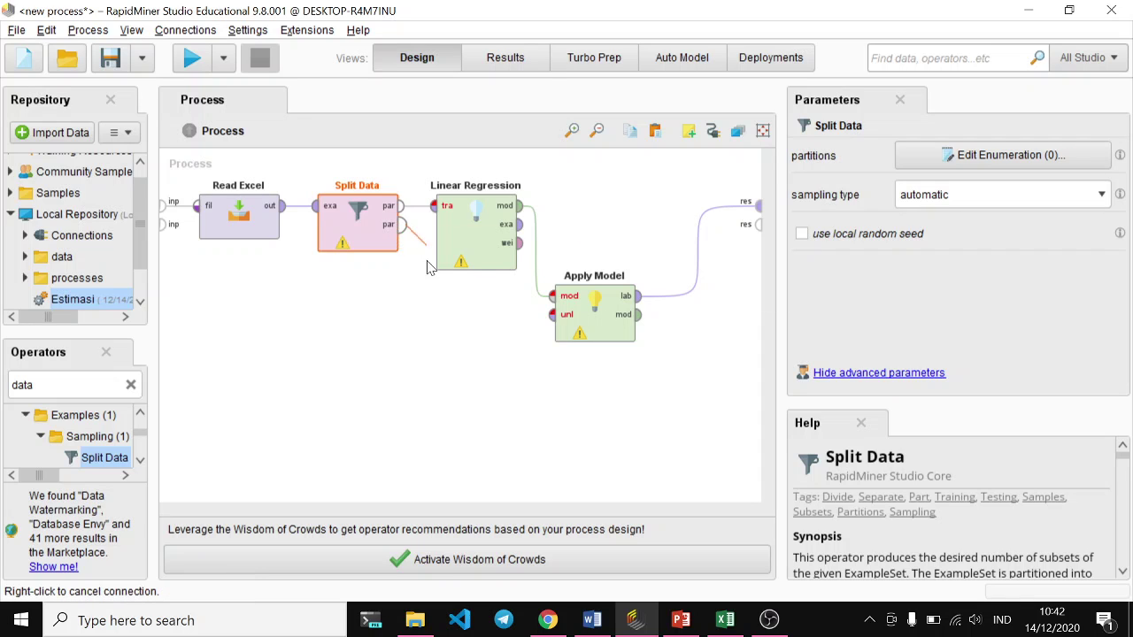
click(550, 316)
drag(481, 245, 540, 229)
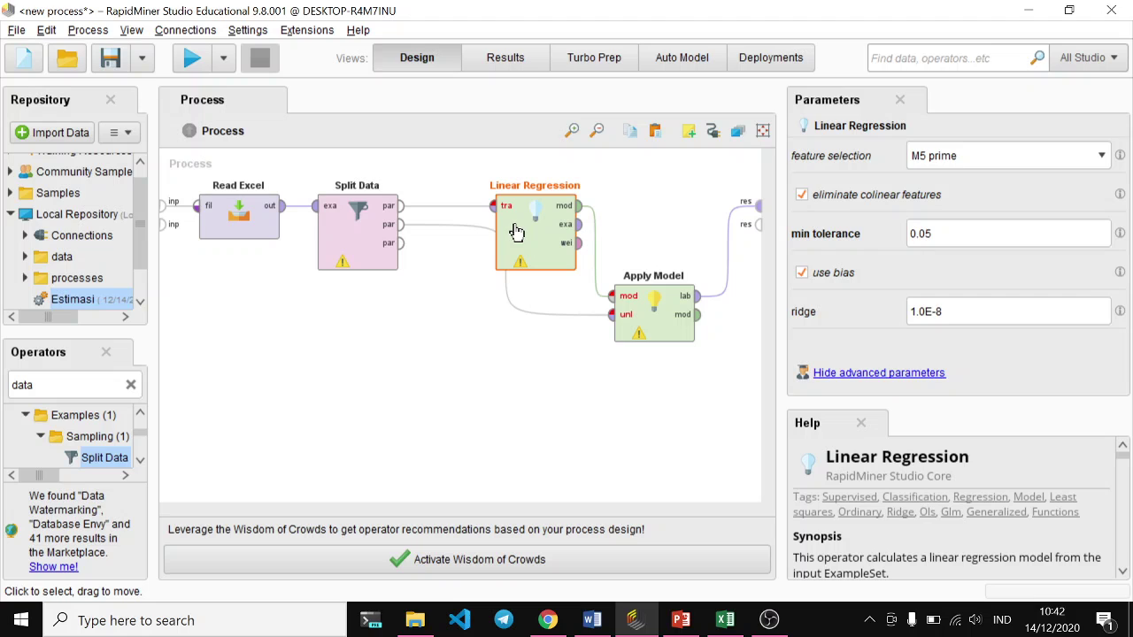
click(360, 340)
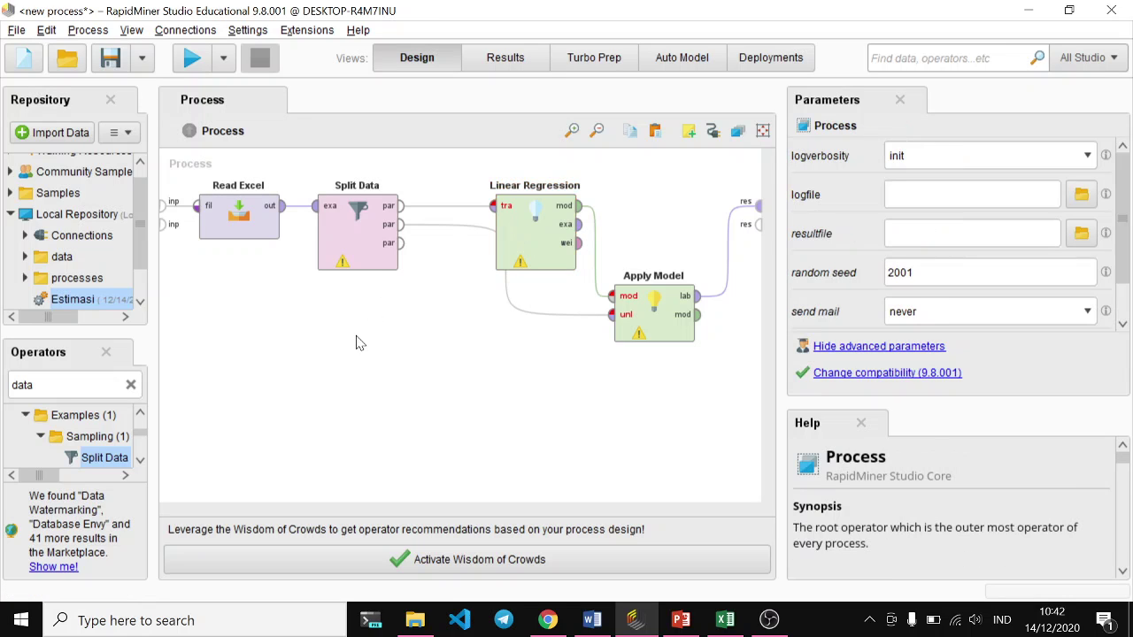
click(367, 227)
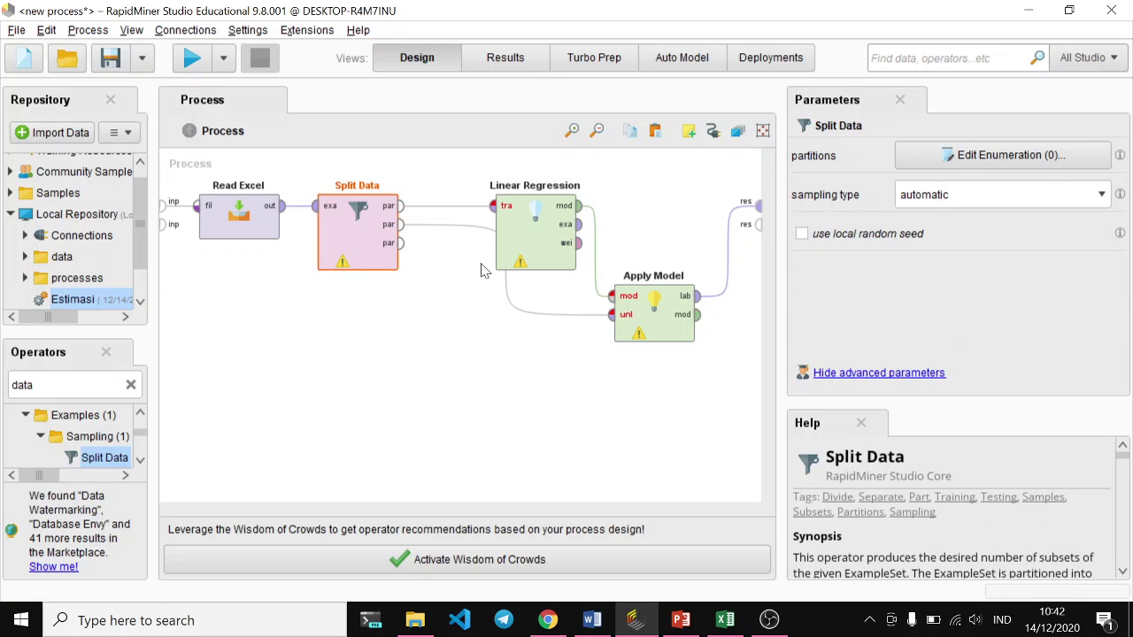
click(1013, 159)
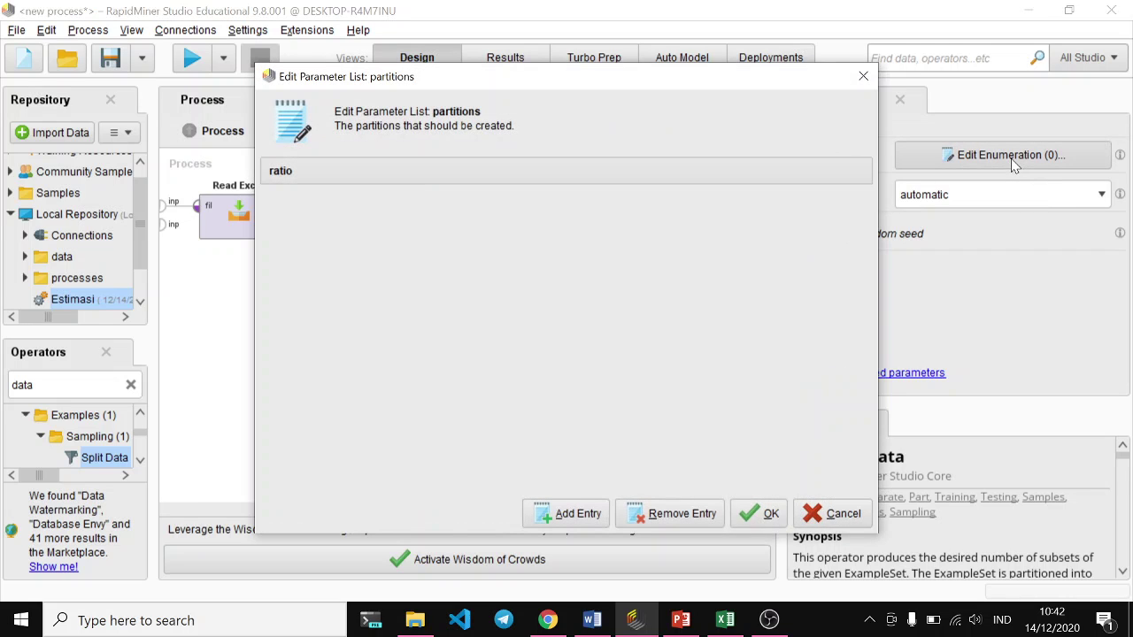
click(814, 519)
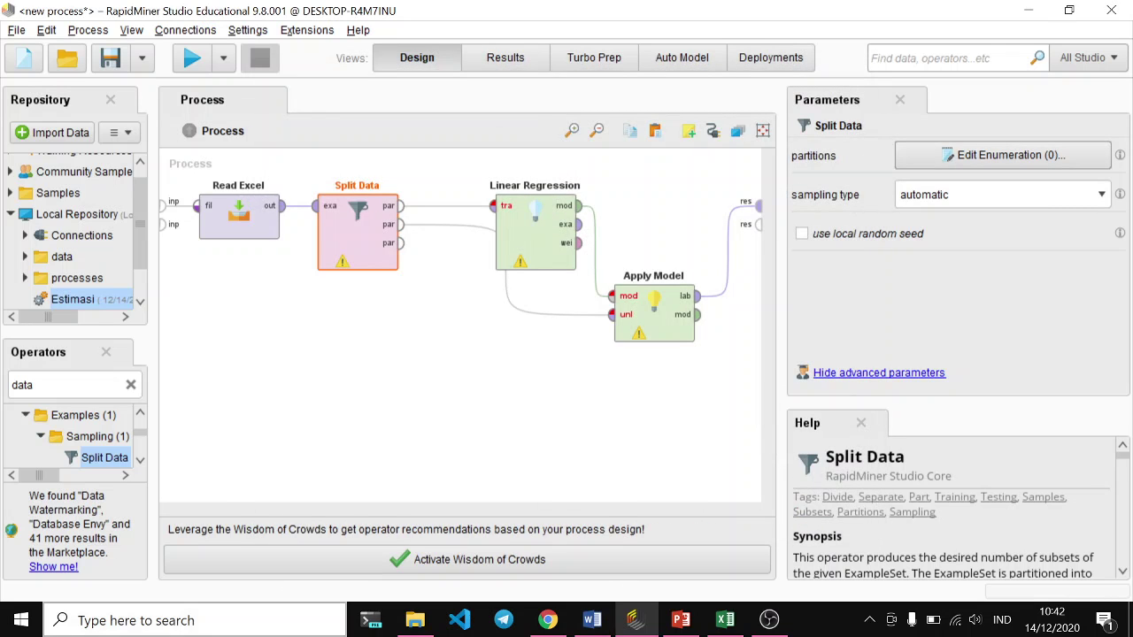
- Switch to the Windows Calculator and enter 5
click(195, 620)
text(calc)
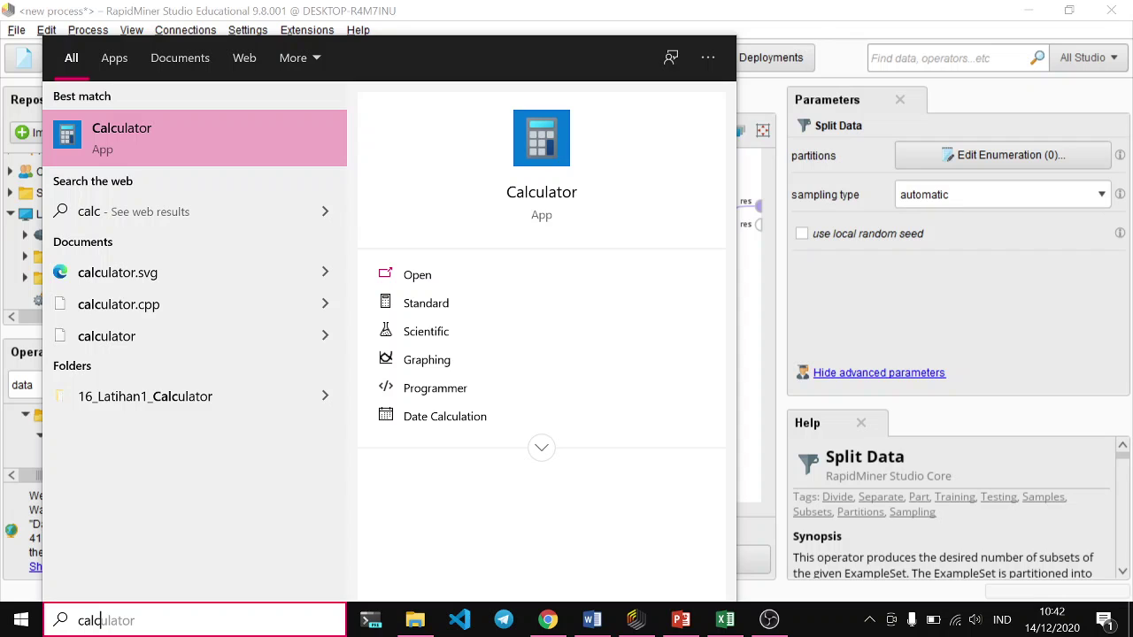
key(Return)
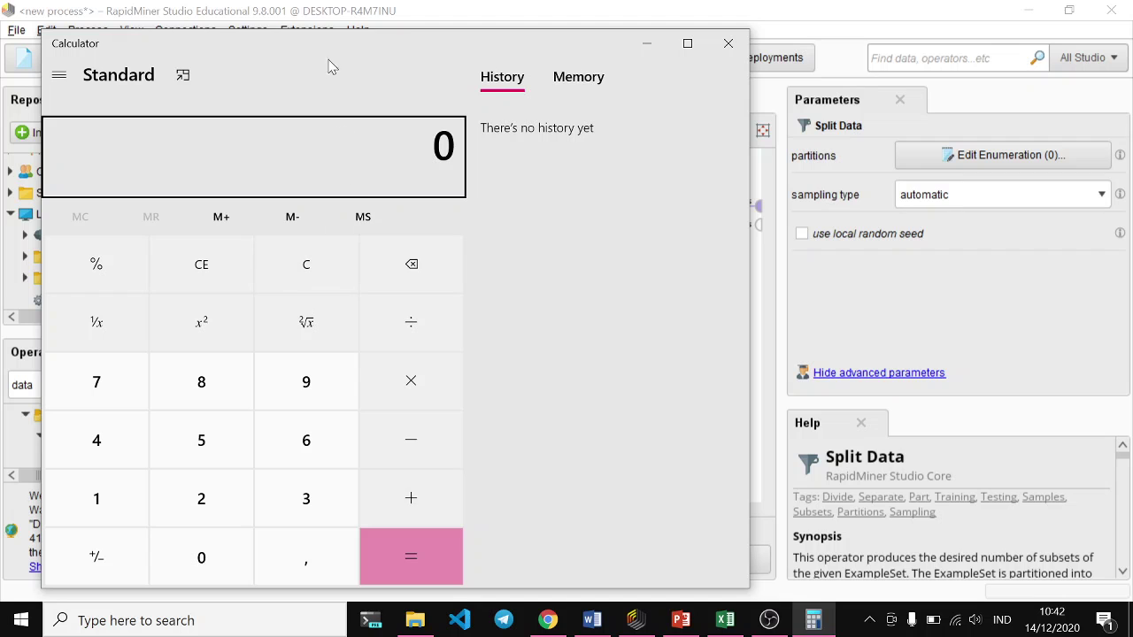
drag(352, 47, 660, 64)
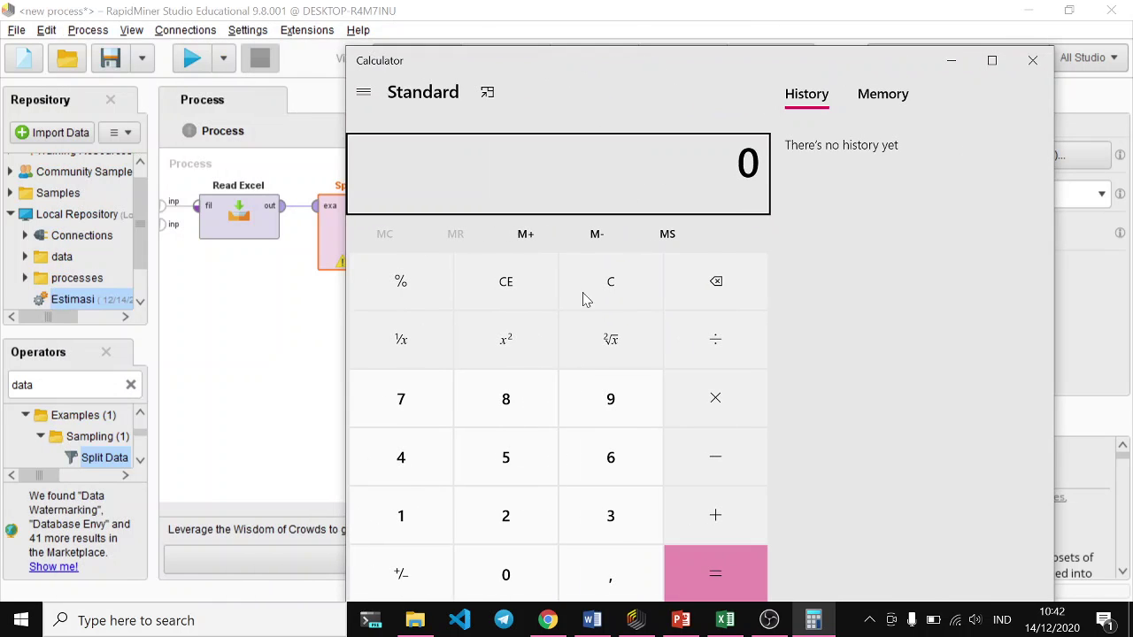
click(521, 473)
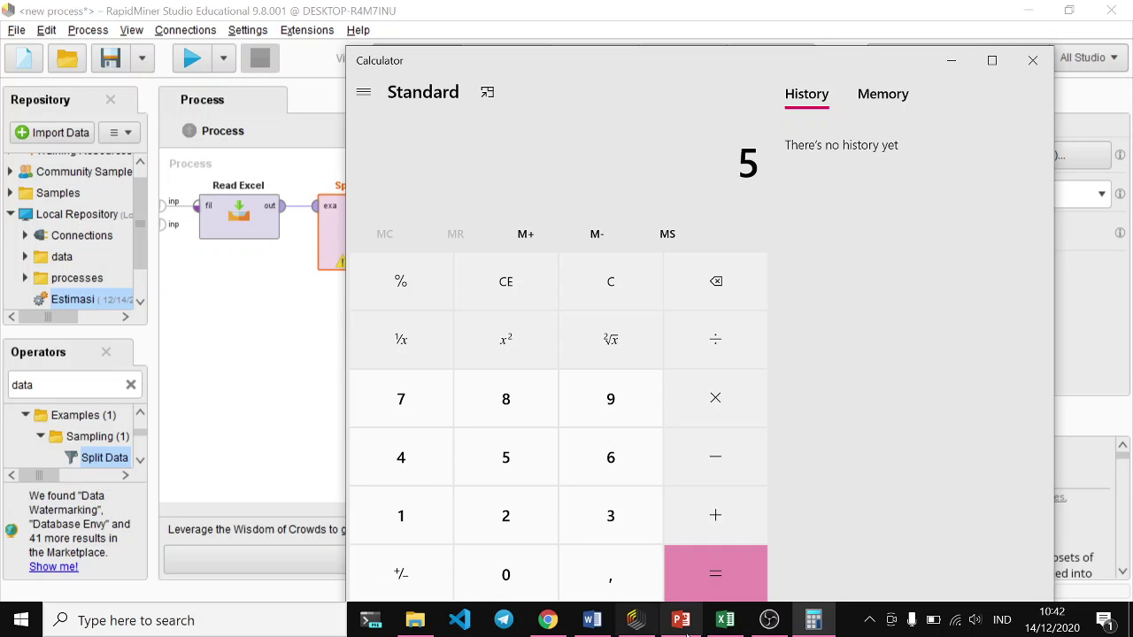
- Switch to Chrome and search Google for "menghitung rasio"
click(548, 620)
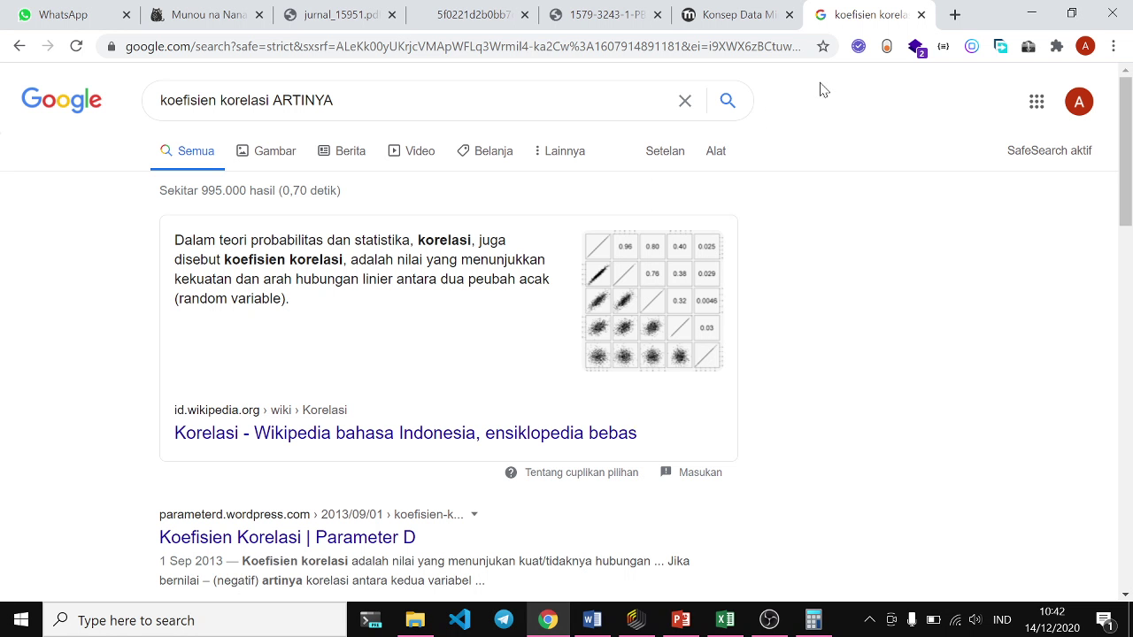
click(684, 101)
text(men)
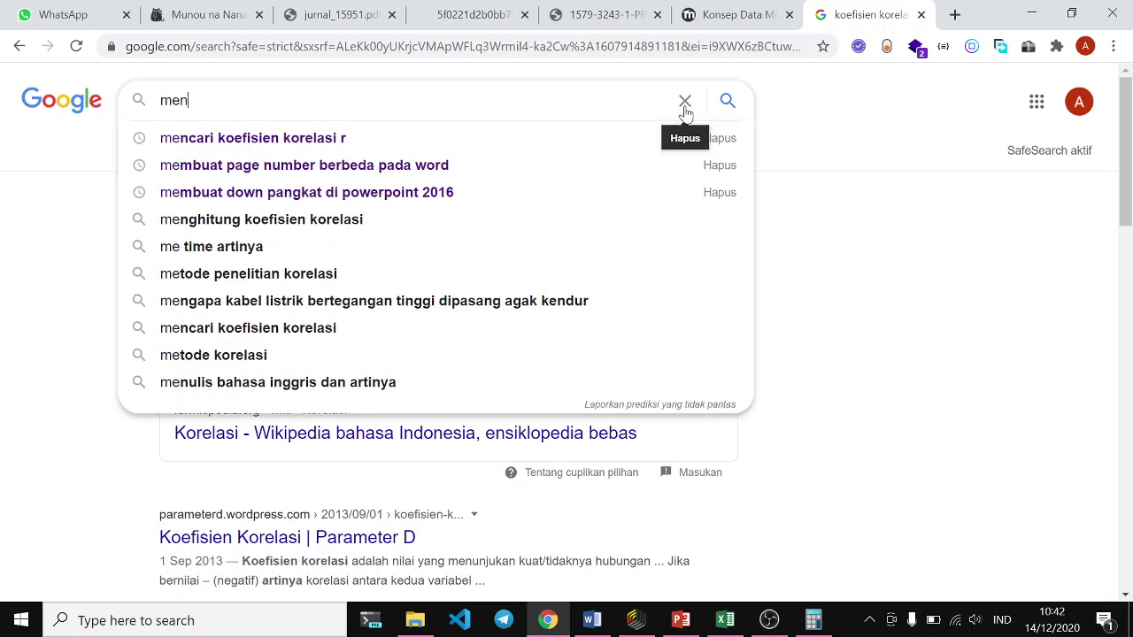
text(ghitung ra)
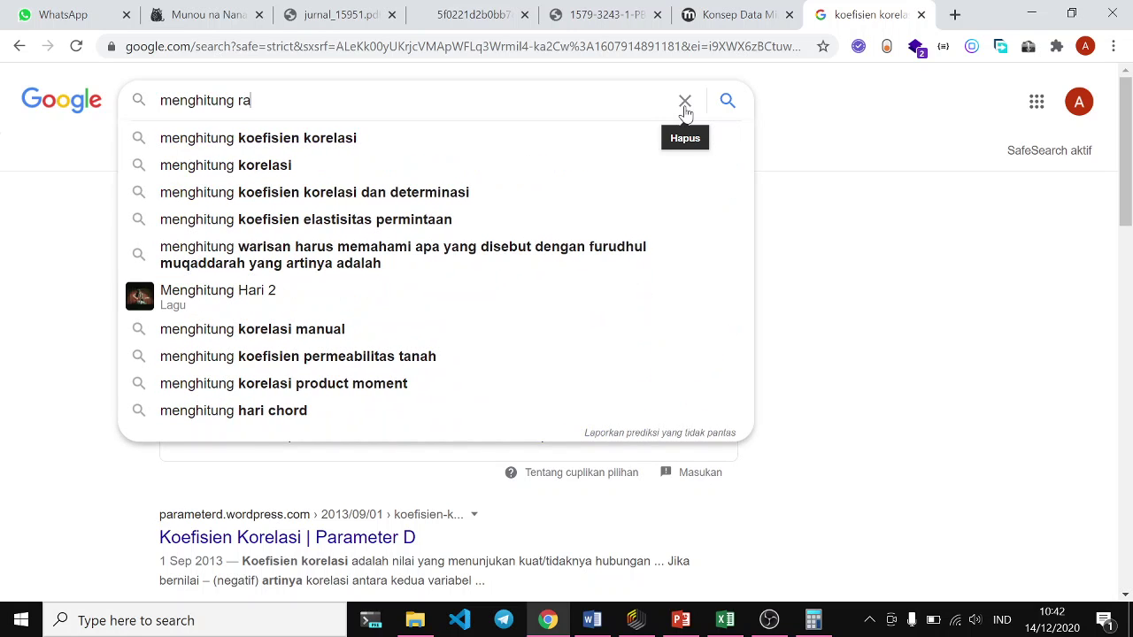
text(tio)
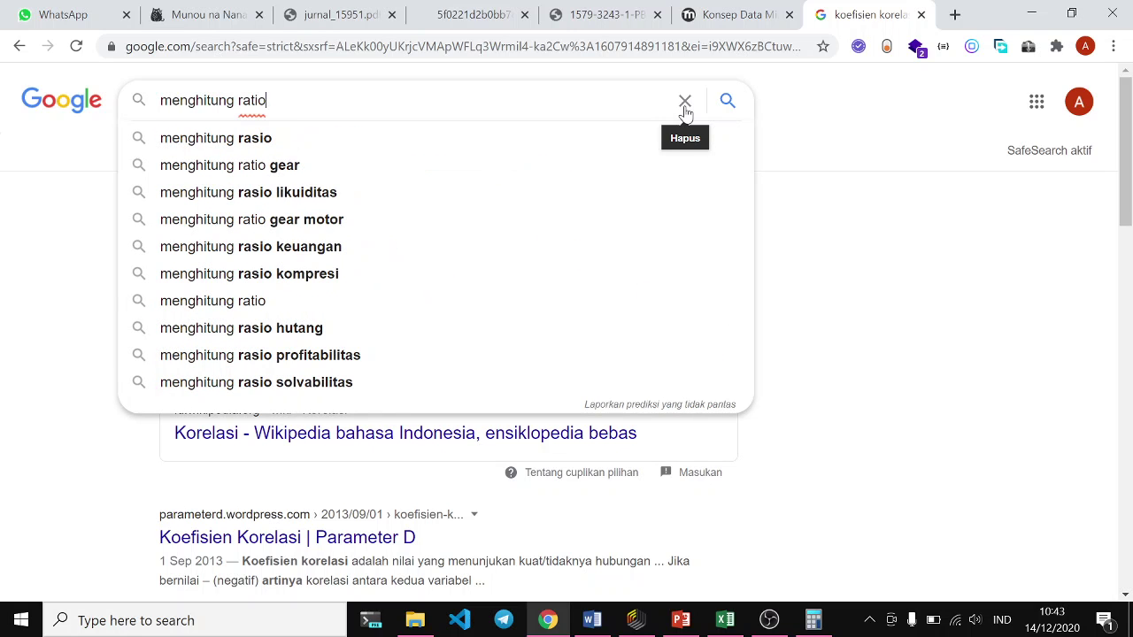
key(Down)
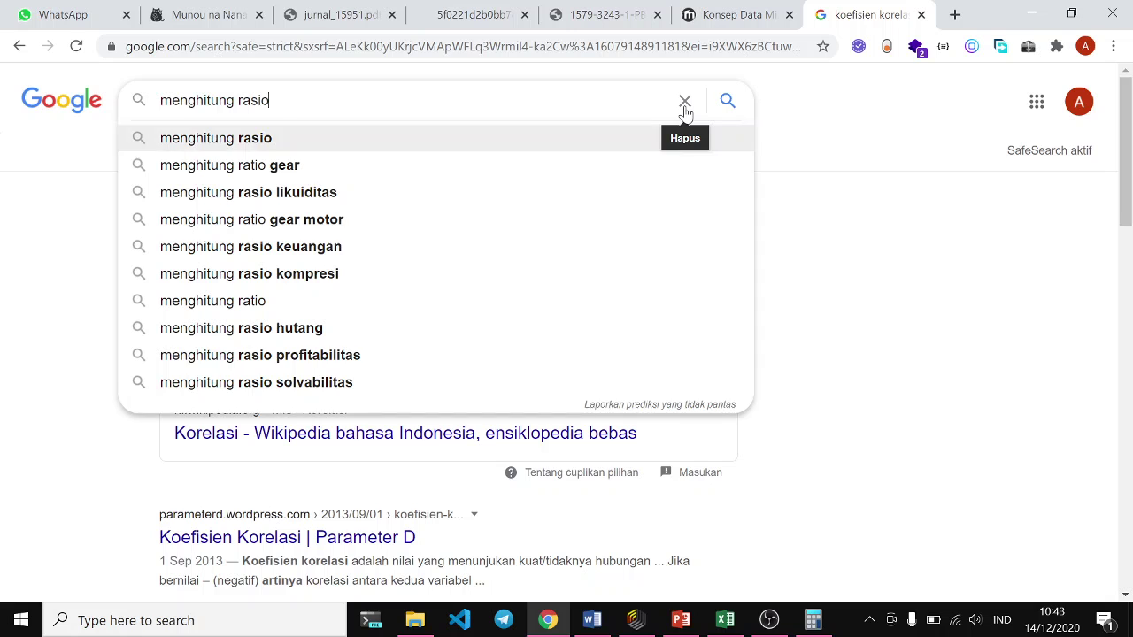
key(Return)
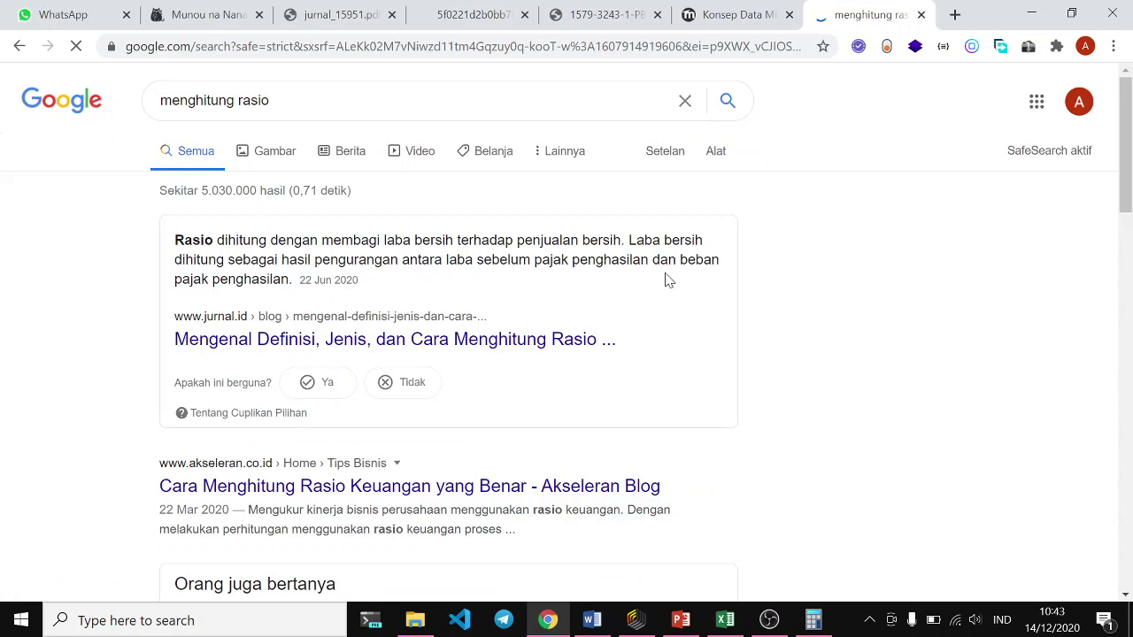
- Read through the jurnal.id article on calculating ratios, looking for a usable formula, and return to the search results
click(489, 348)
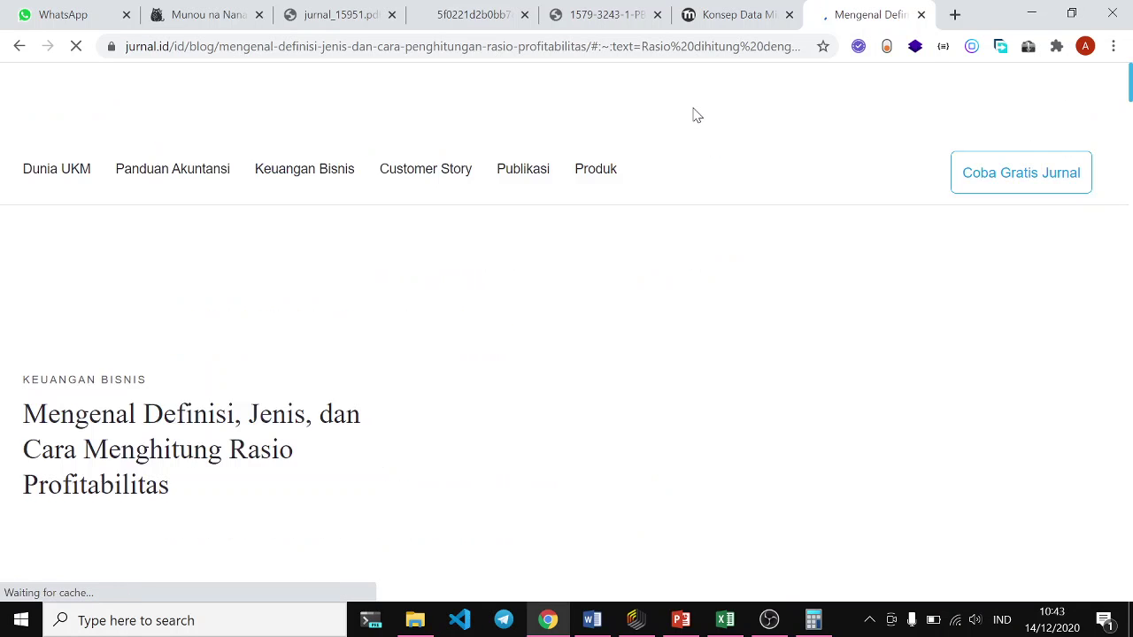
scroll(714, 205, down, 15)
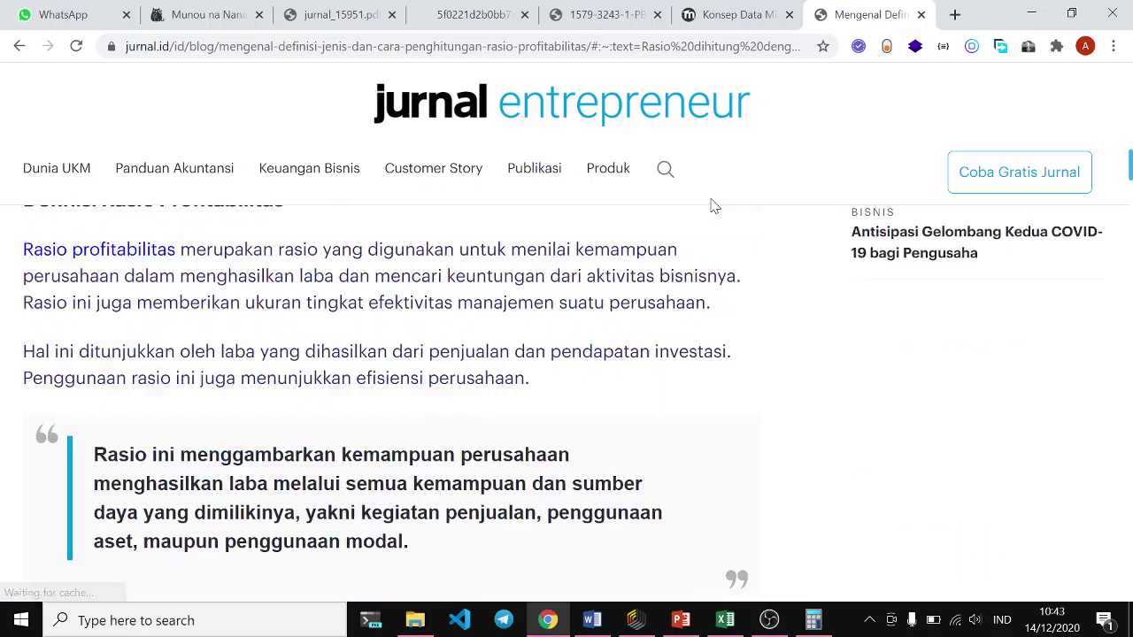
scroll(714, 205, down, 20)
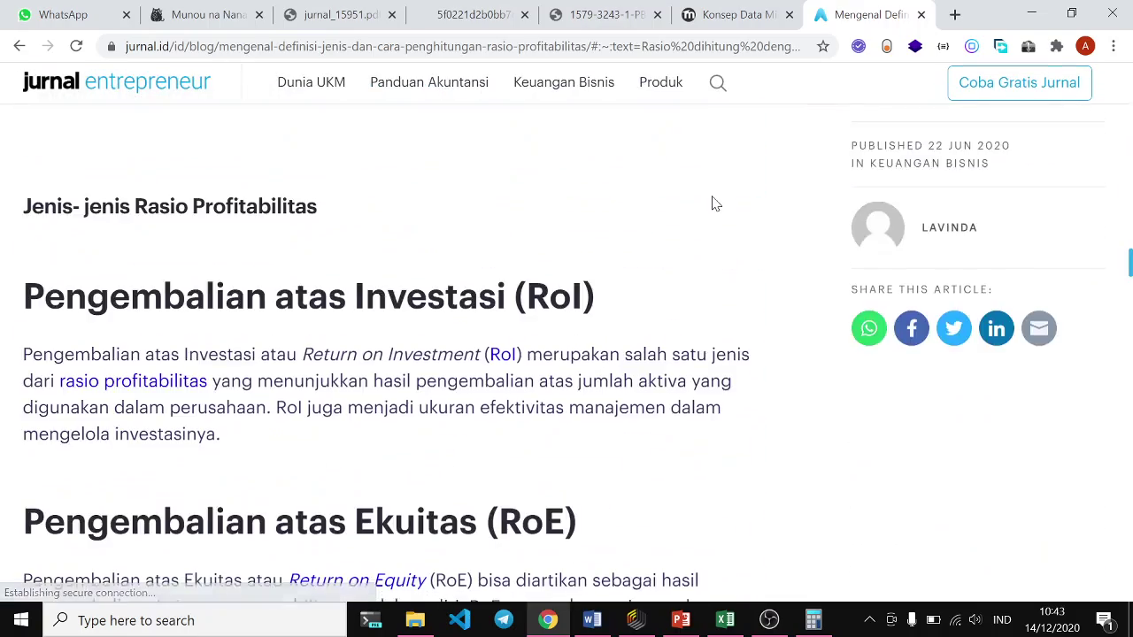
scroll(720, 185, down, 20)
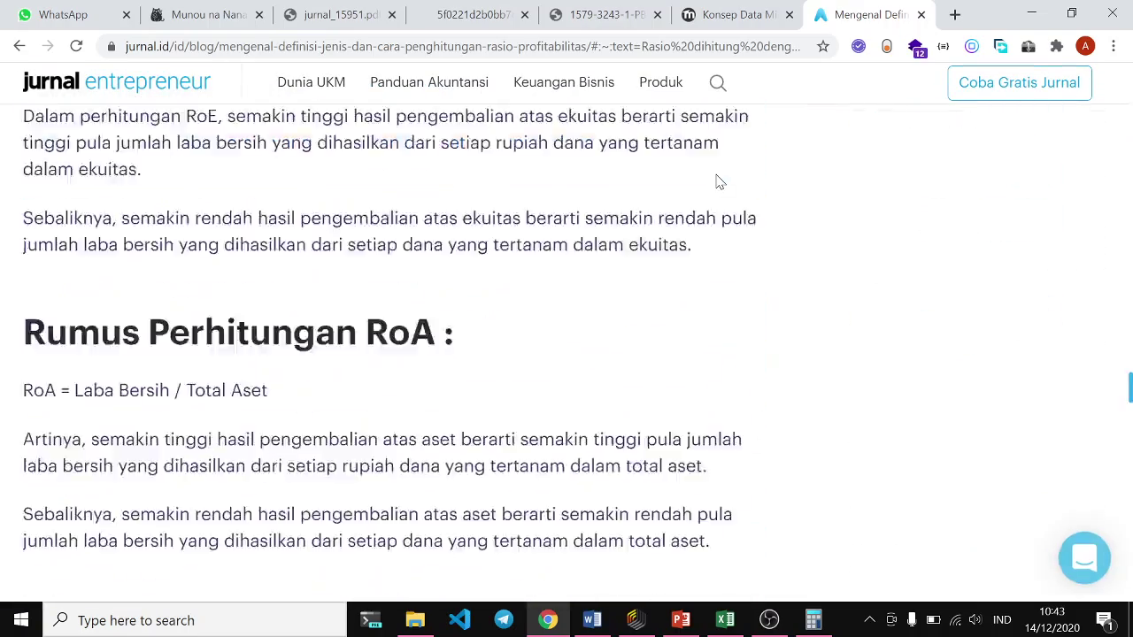
click(20, 46)
- Refine the Google search to "menghitung rasio data", look through the results for a ratio calculation method, and leave the browser
click(359, 98)
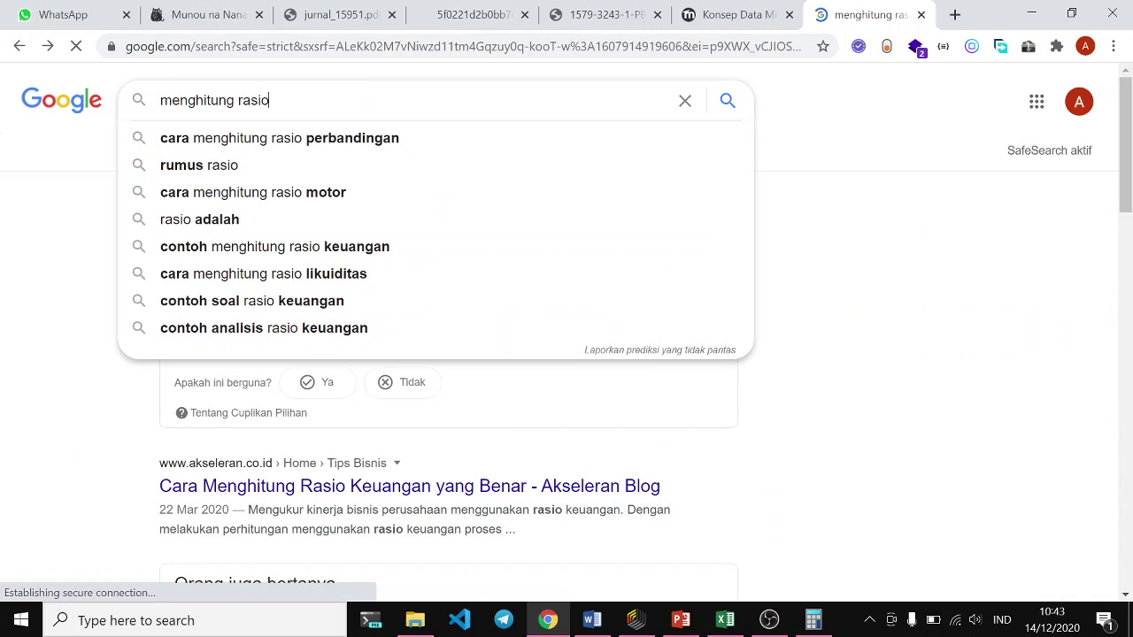
text(data)
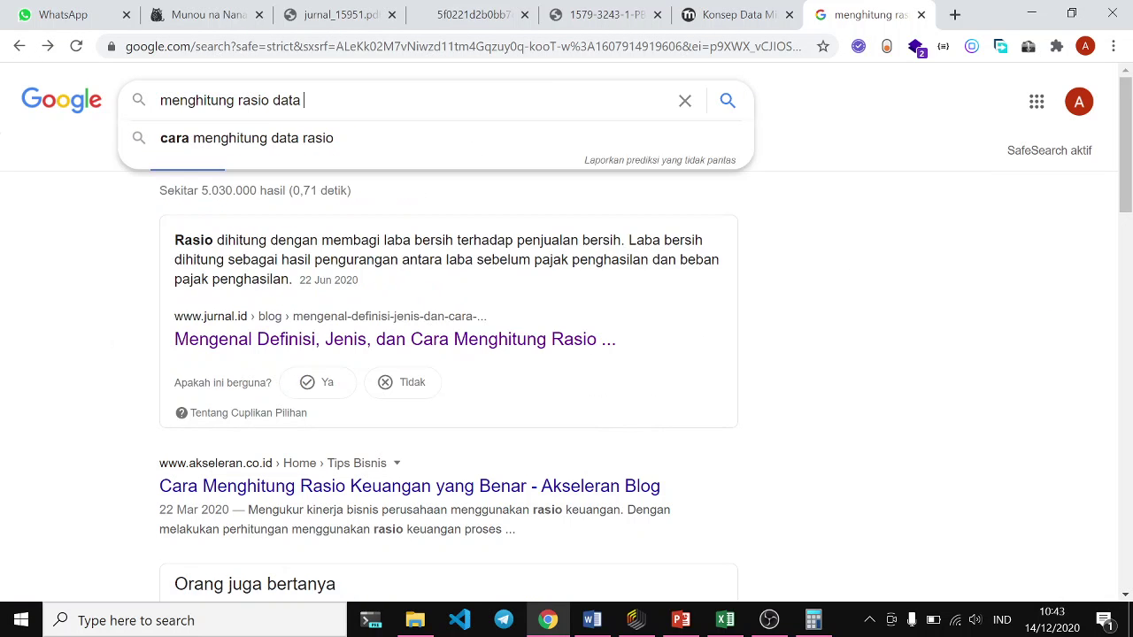
key(Return)
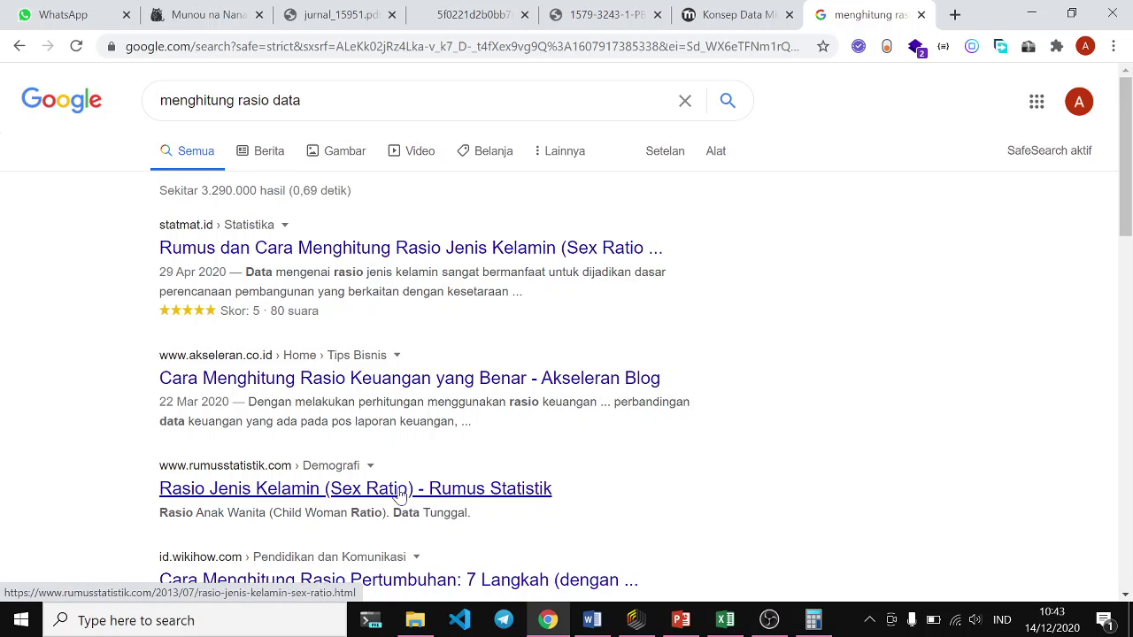
scroll(401, 495, down, 3)
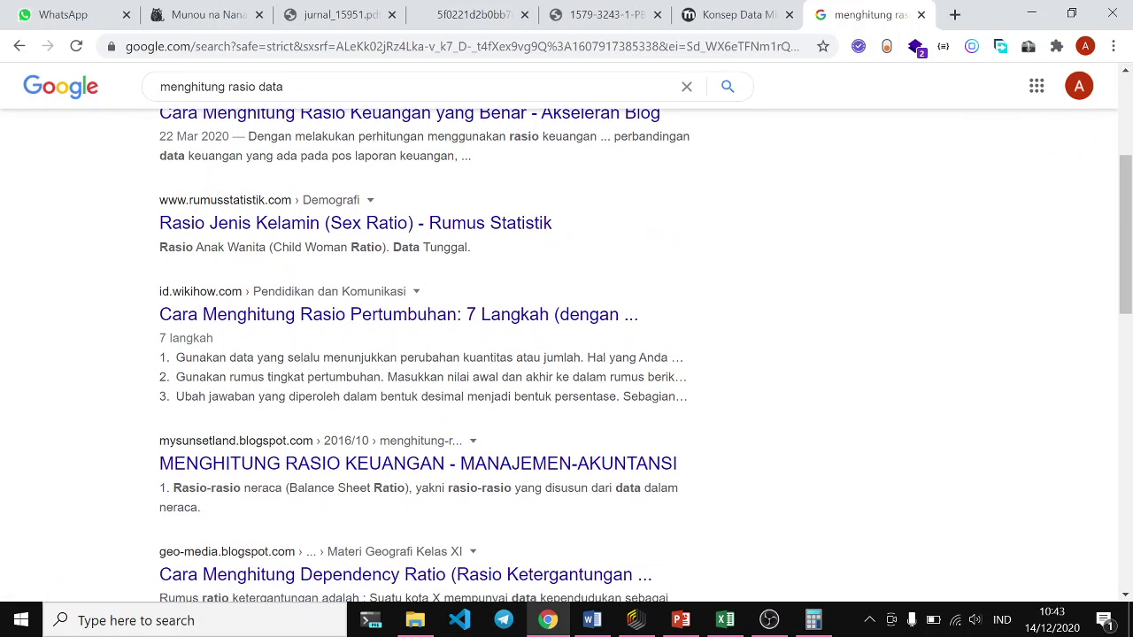
scroll(351, 400, down, 4)
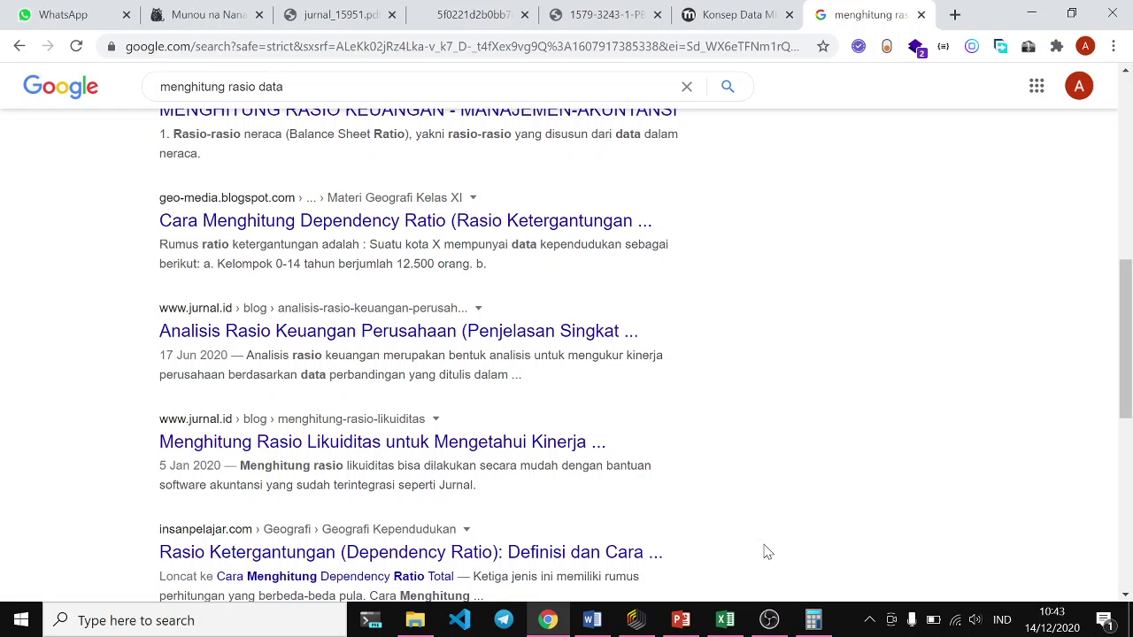
click(1031, 15)
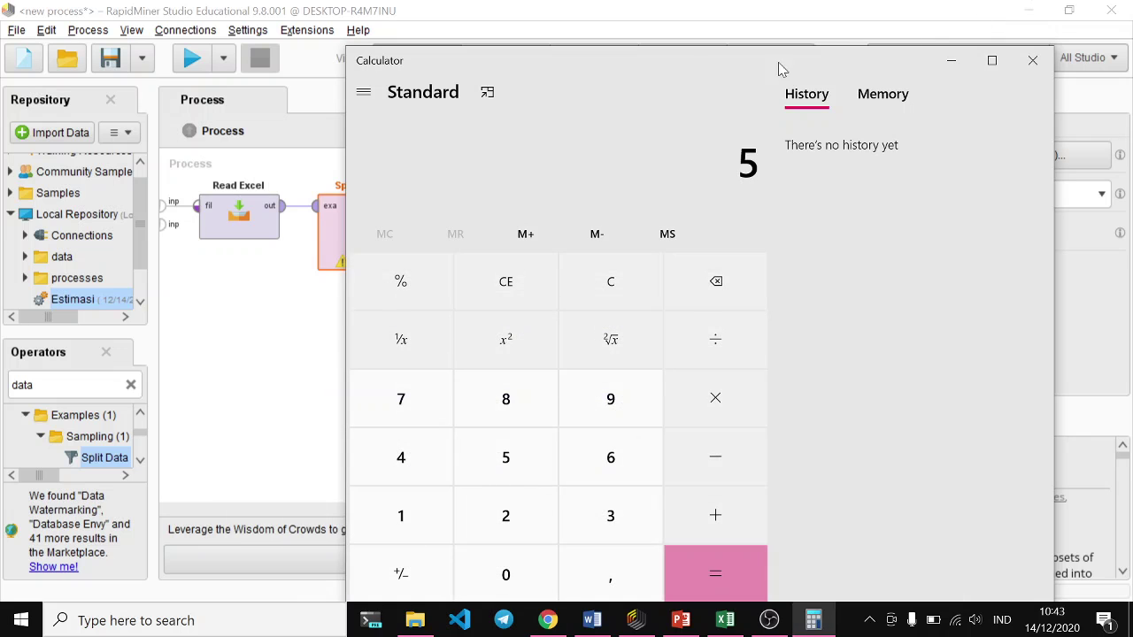
- Close Calculator and switch to Data kasus.xlsx in Excel to examine the combined X1, X2 and Y table in G22:I29
click(1032, 60)
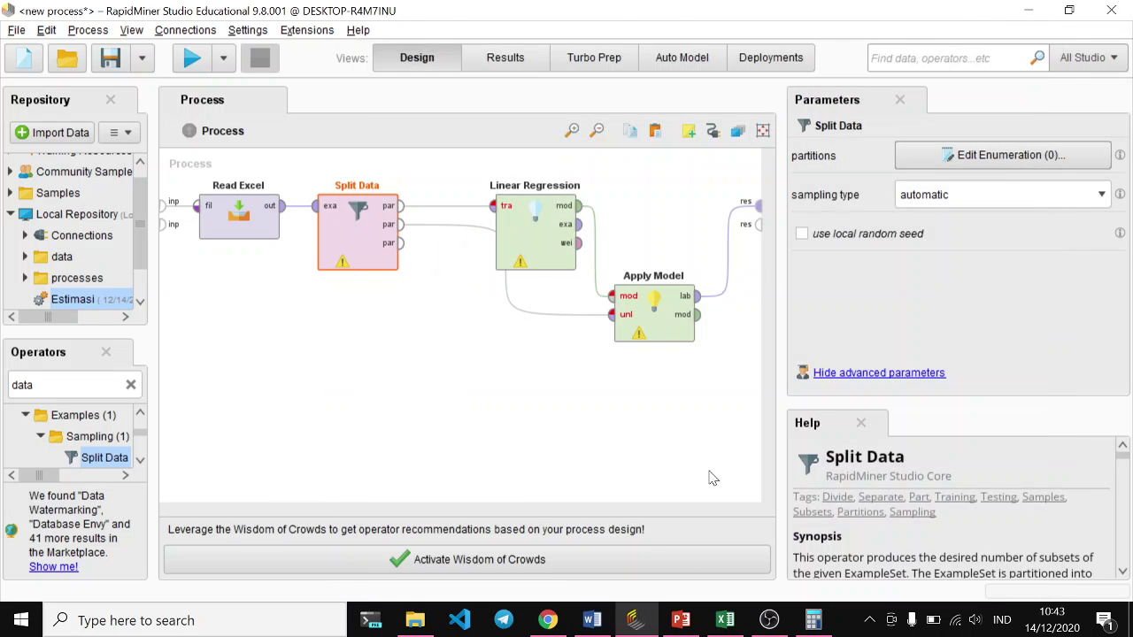
click(719, 625)
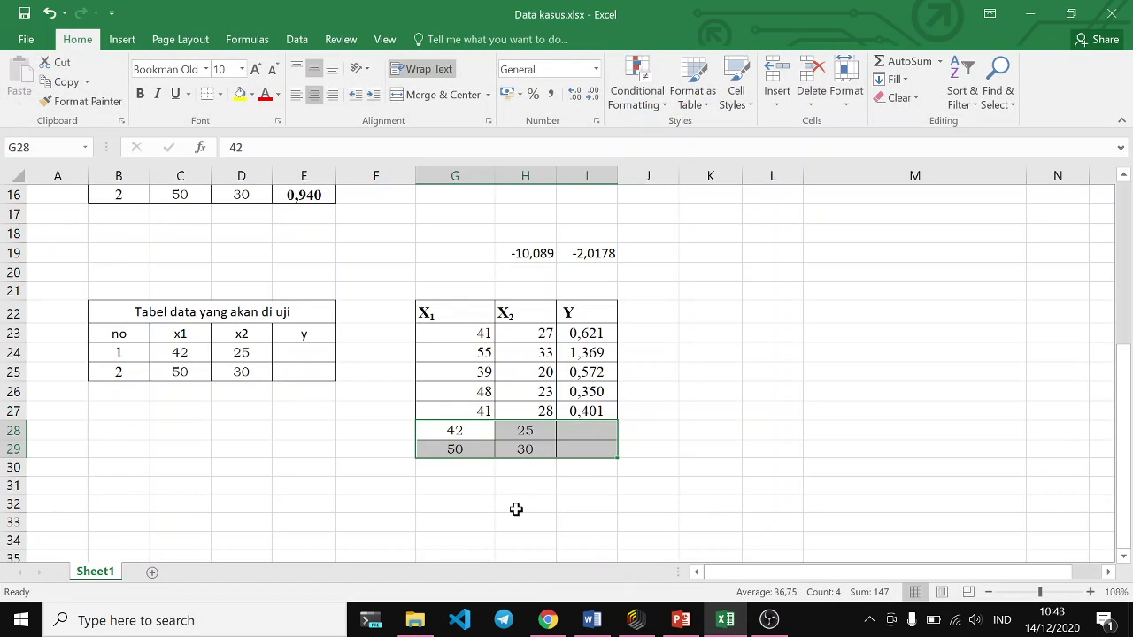
click(515, 509)
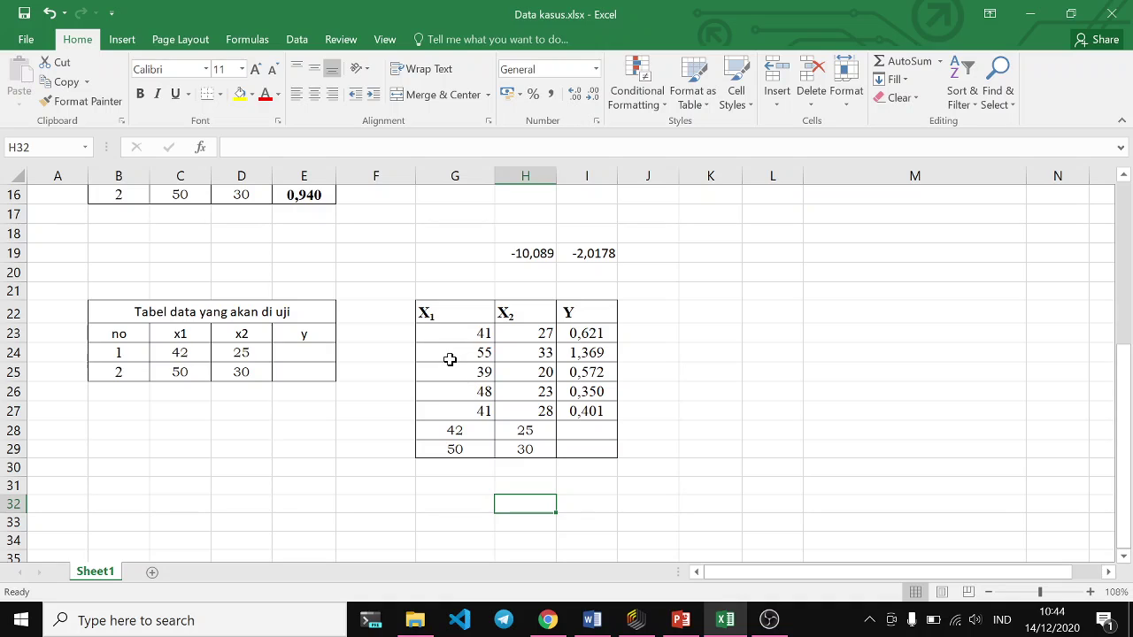
- Copy the two unlabeled X1 and X2 rows in G28:H29 into G30:H31
click(466, 431)
drag(466, 433, 537, 454)
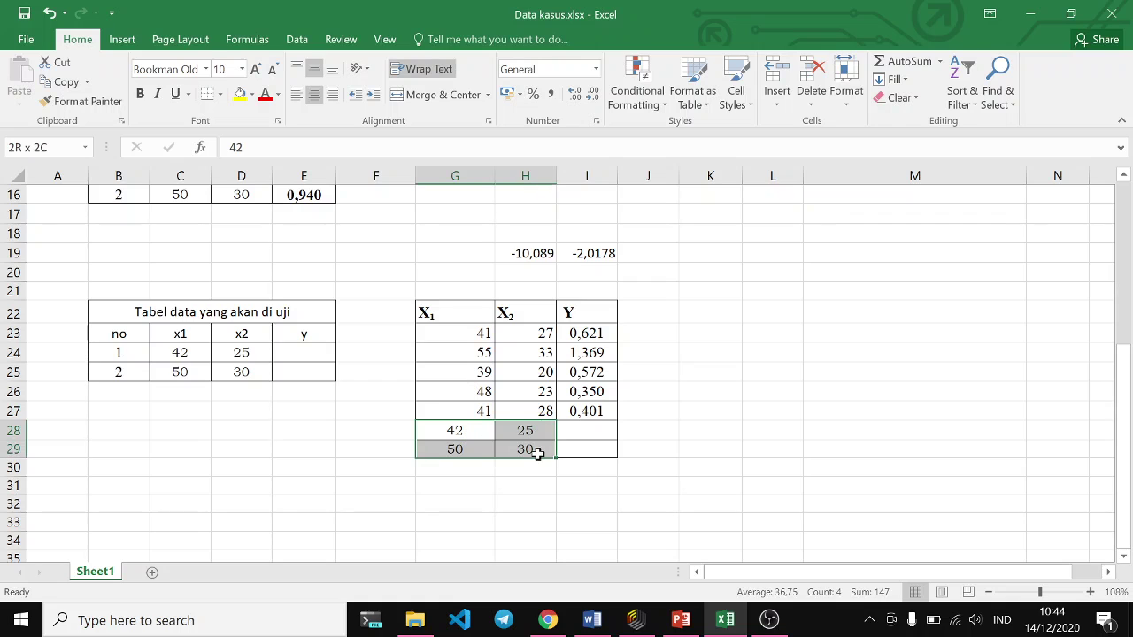
key(ctrl+c)
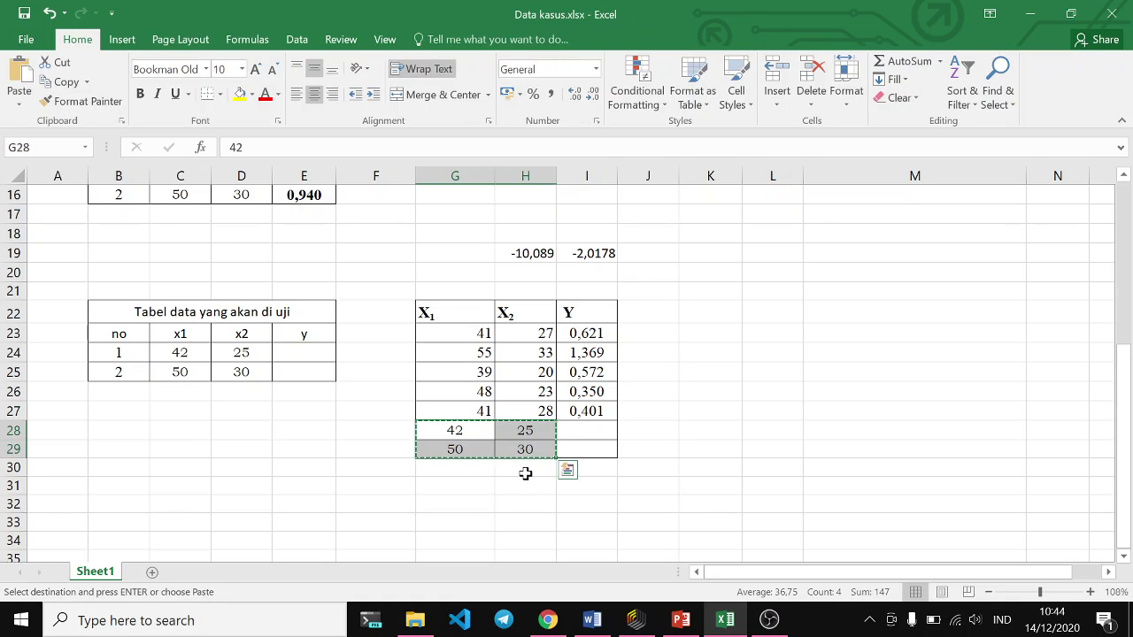
click(523, 472)
drag(443, 468, 513, 484)
key(ctrl+v)
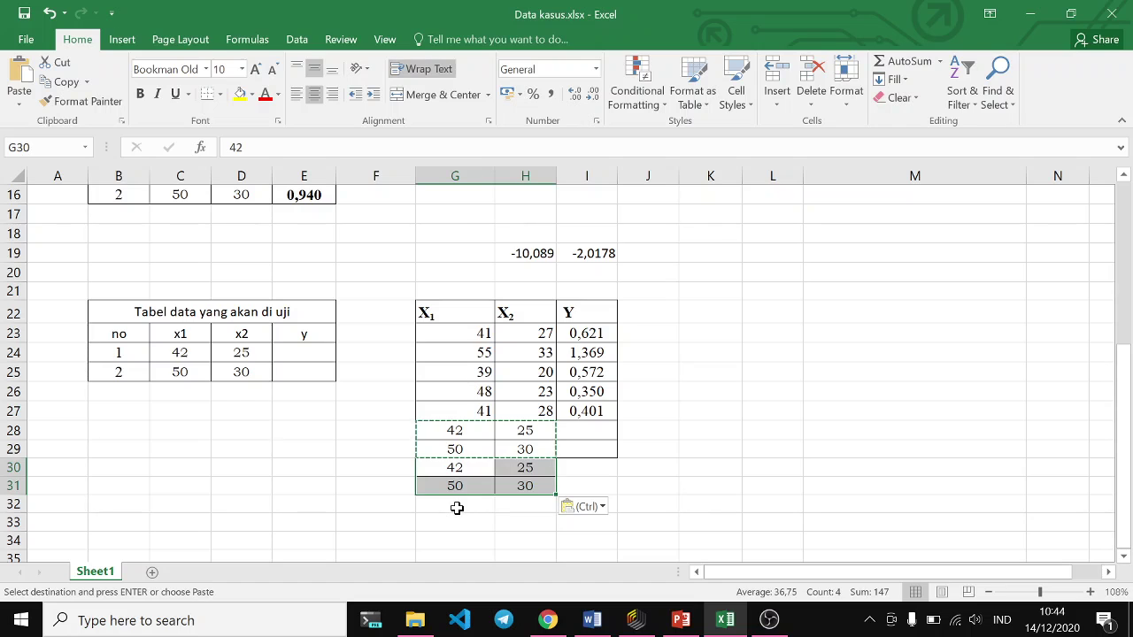
- Copy the 42 and 25 pair from G30:H30 into G32:H32 as a fifth unlabeled row
click(458, 507)
drag(454, 468, 548, 469)
key(ctrl+c)
drag(468, 506, 543, 501)
key(ctrl+v)
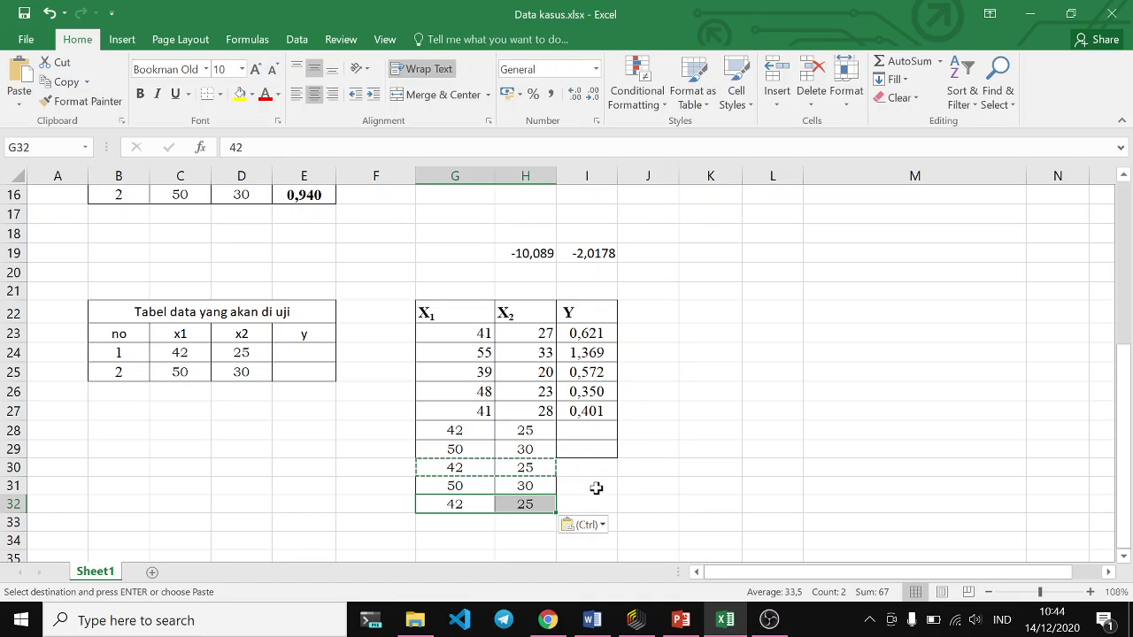
key(Escape)
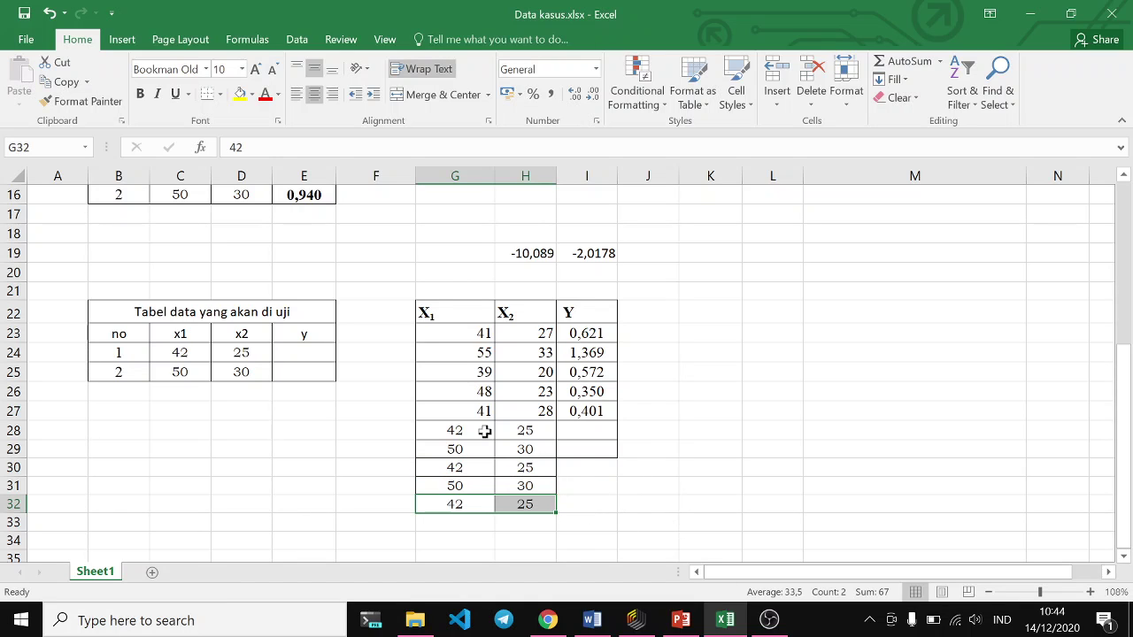
click(386, 336)
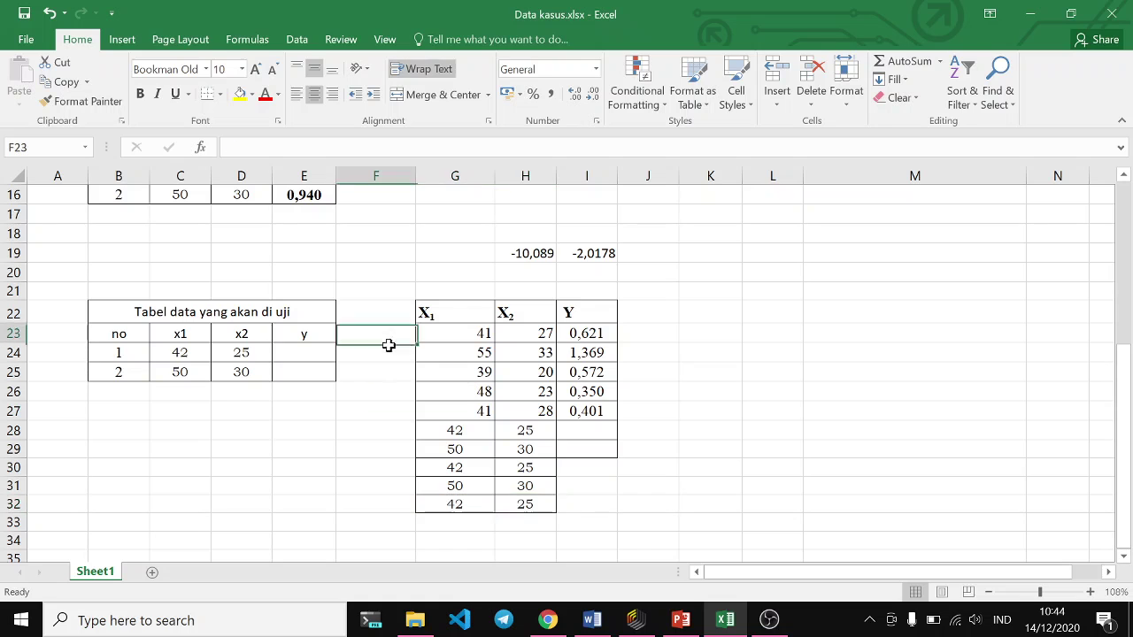
click(389, 450)
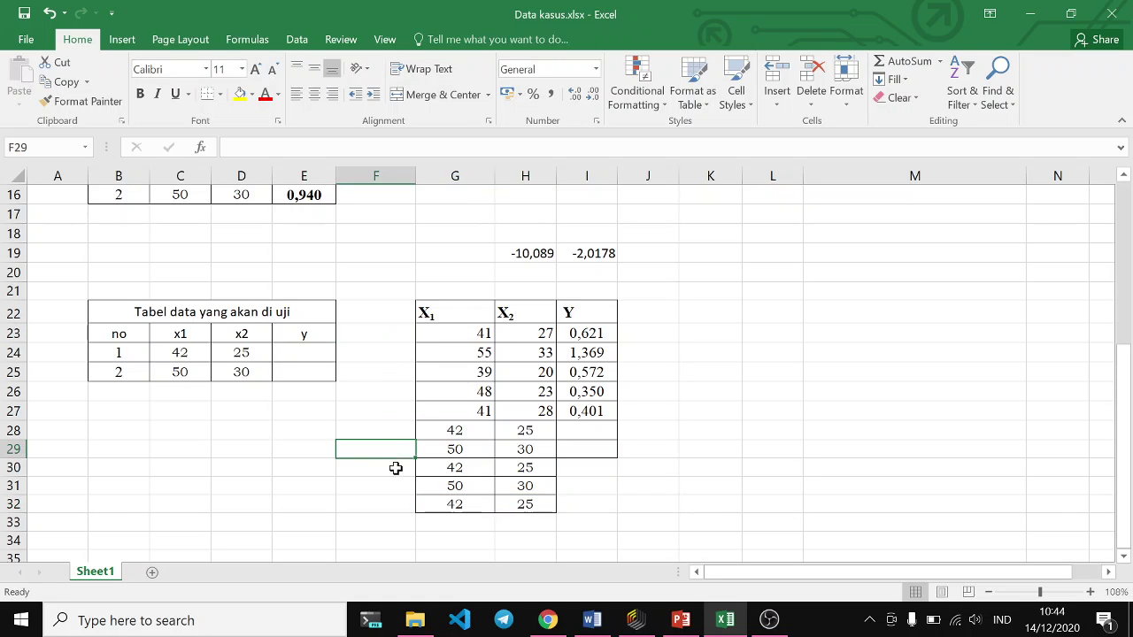
- Switch to RapidMiner and reconfigure Read Excel to import cell range G23:I32 from Sheet1 of Data kasus.xlsx
click(649, 618)
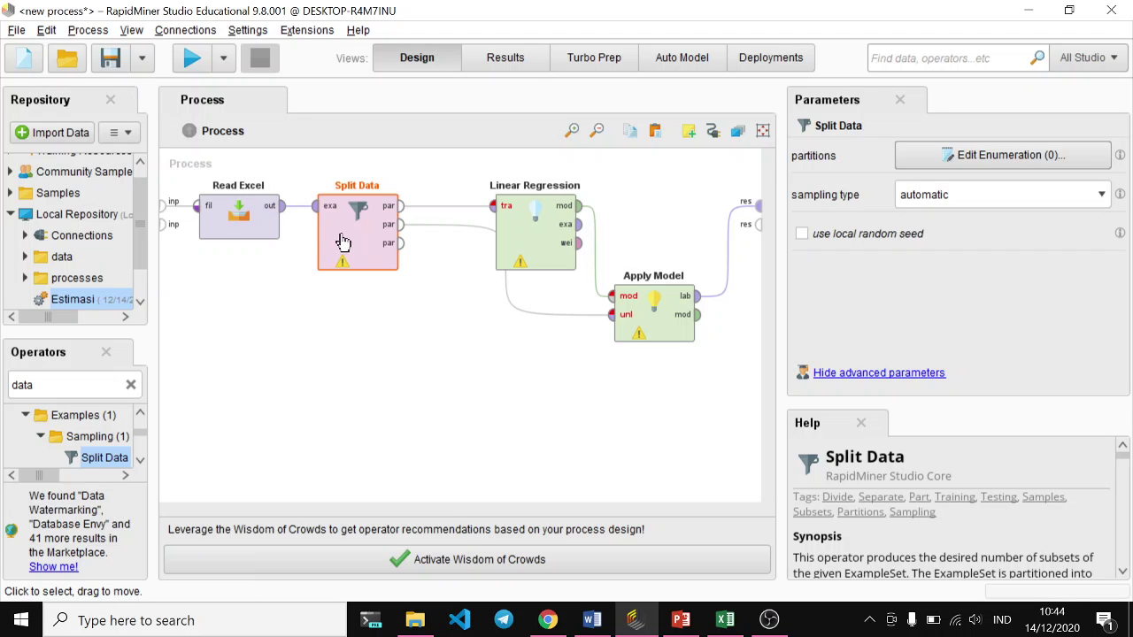
click(244, 218)
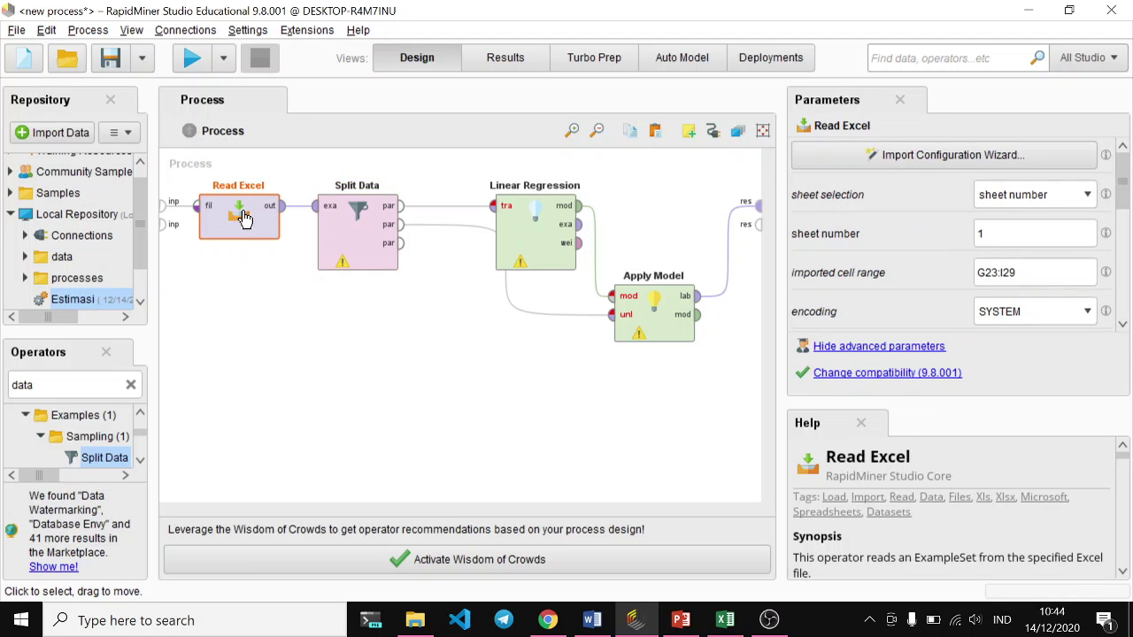
double_click(244, 218)
click(260, 218)
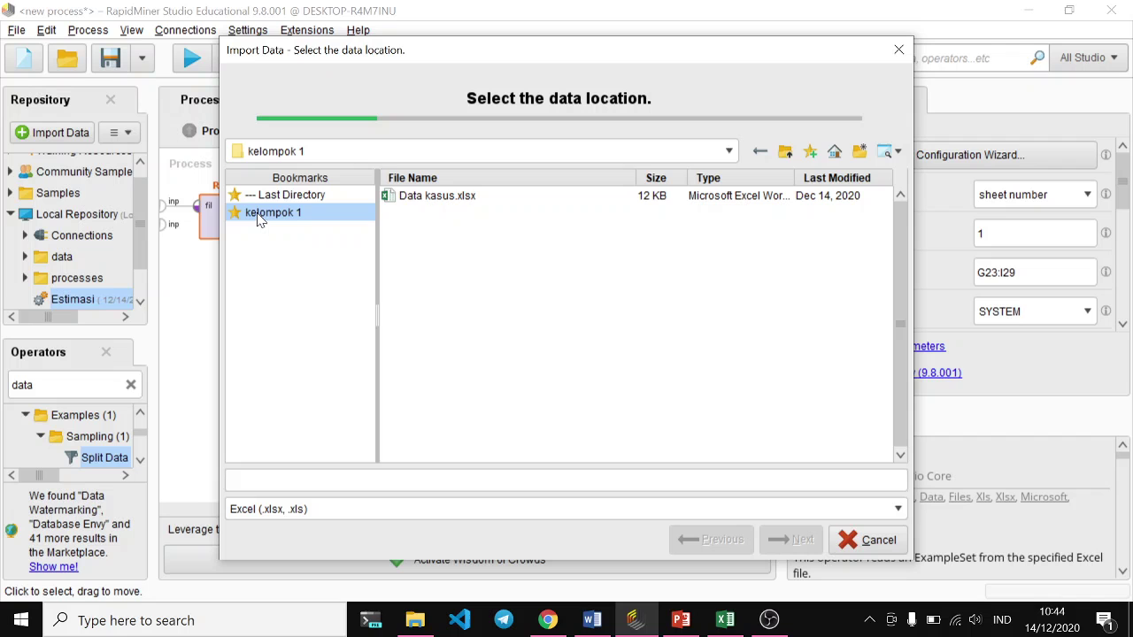
click(469, 201)
click(804, 542)
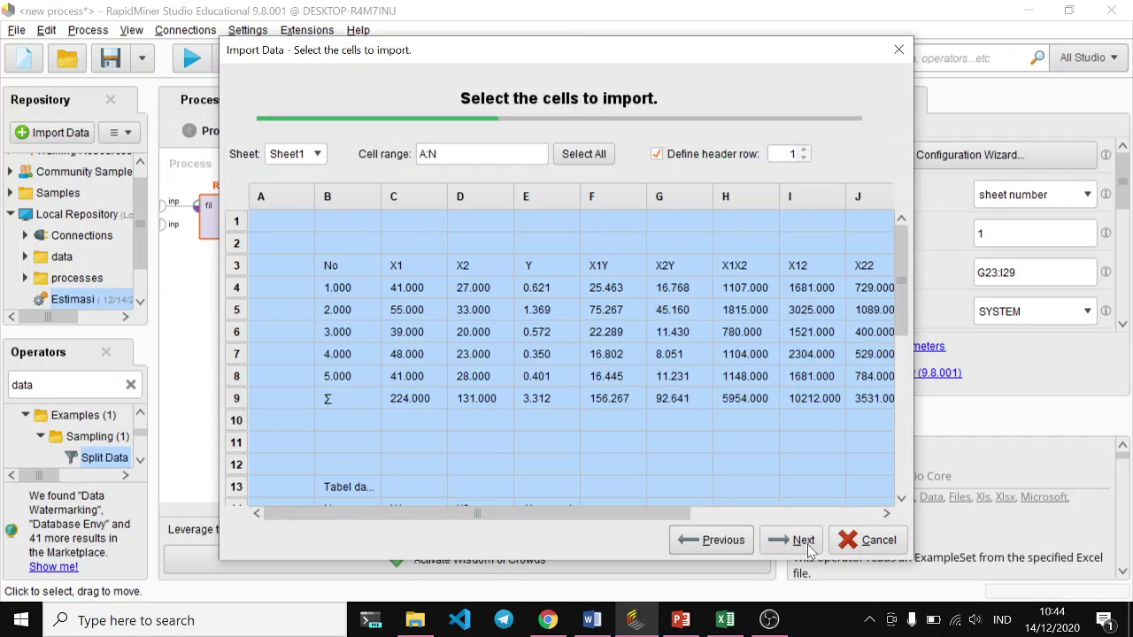
scroll(717, 469, down, 2)
scroll(716, 455, down, 4)
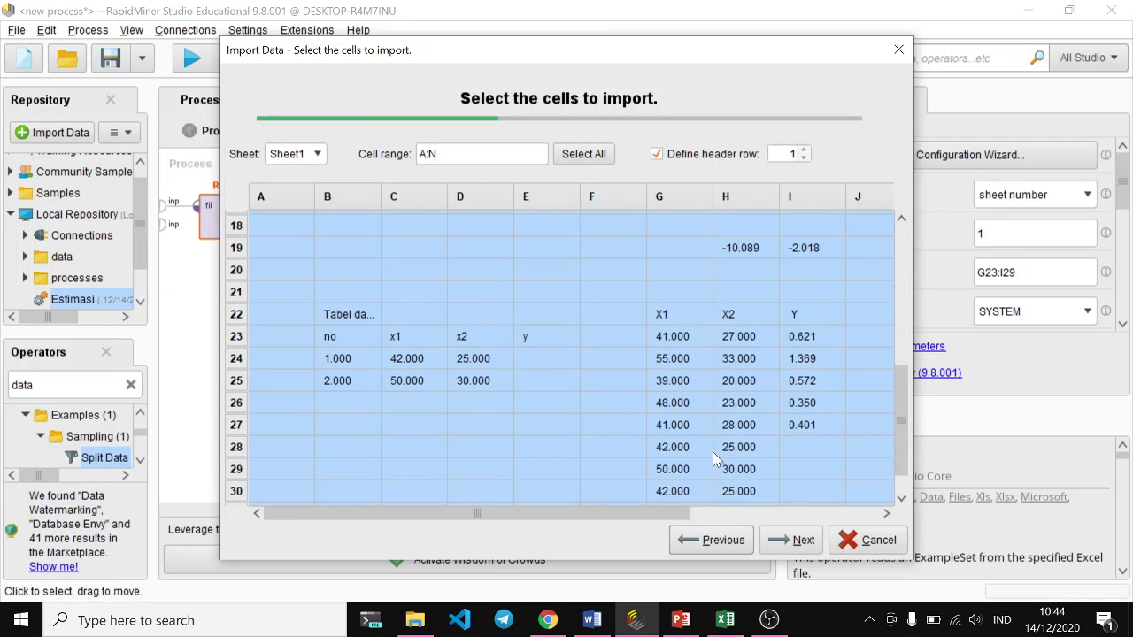
drag(680, 299, 799, 513)
click(802, 540)
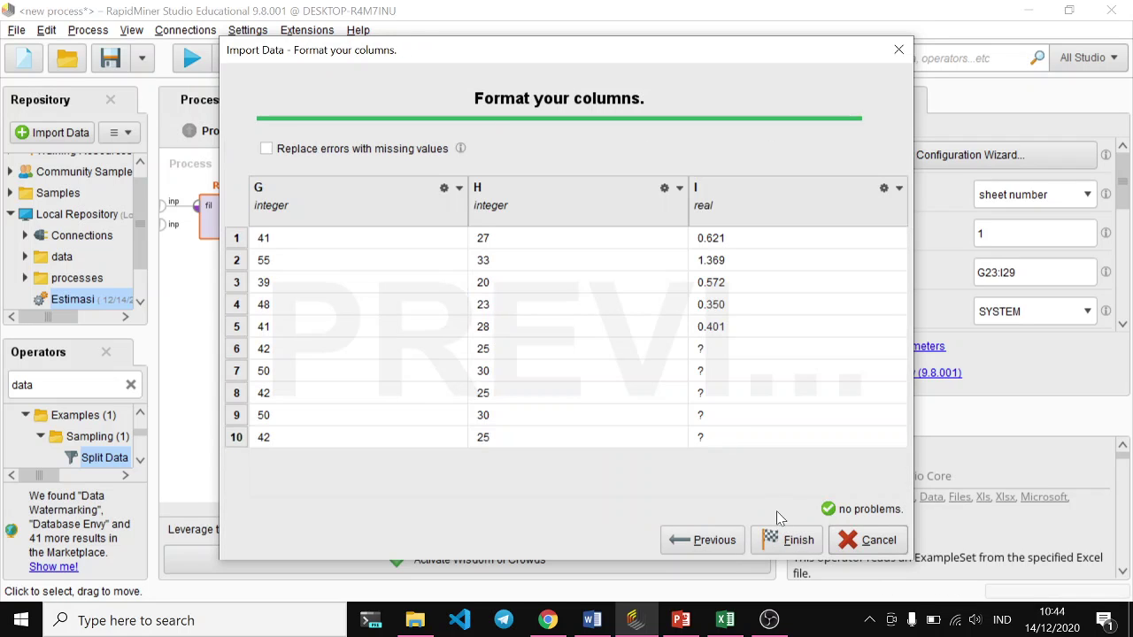
click(797, 540)
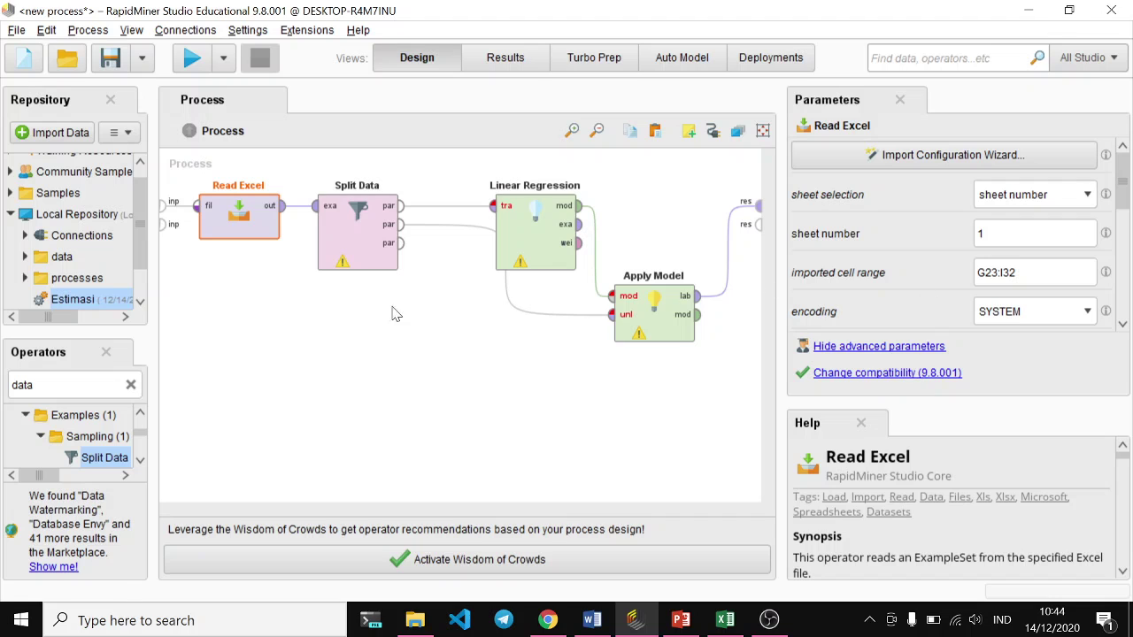
- Name Read Excel's three columns x1, x2 and y in the data set meta data, giving y the label role
scroll(947, 310, down, 3)
scroll(948, 308, down, 3)
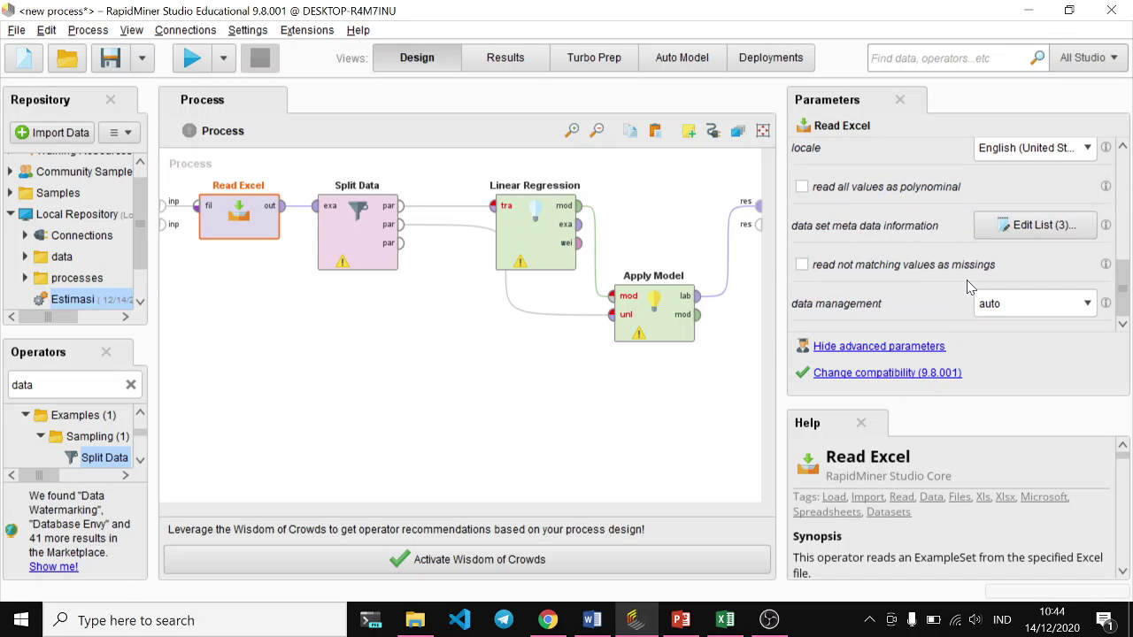
click(1027, 227)
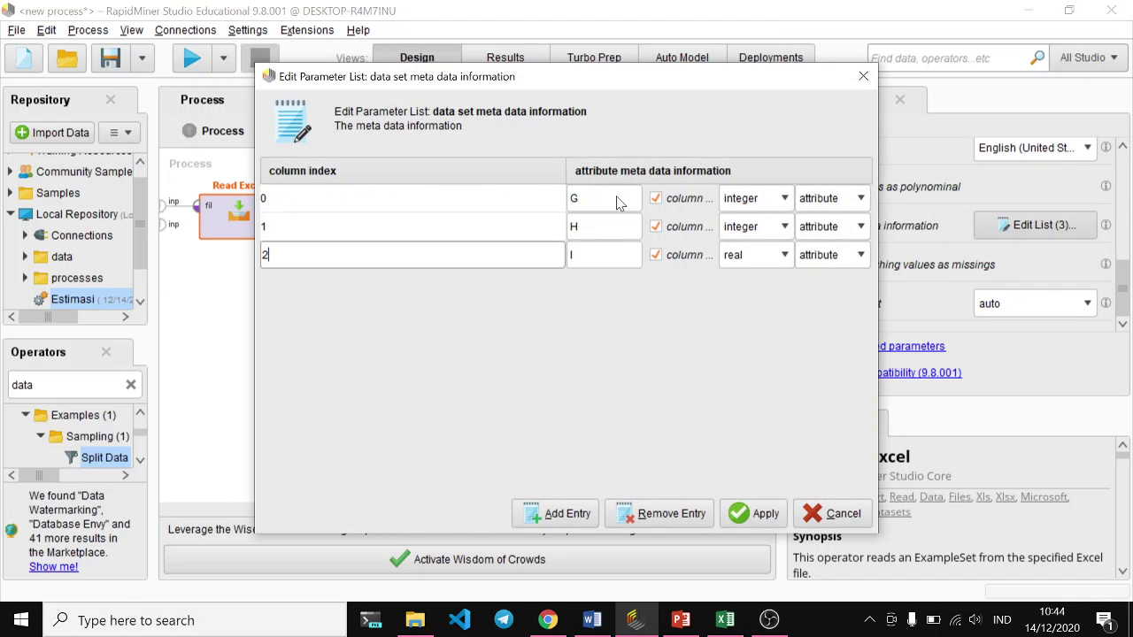
click(574, 198)
text(x1)
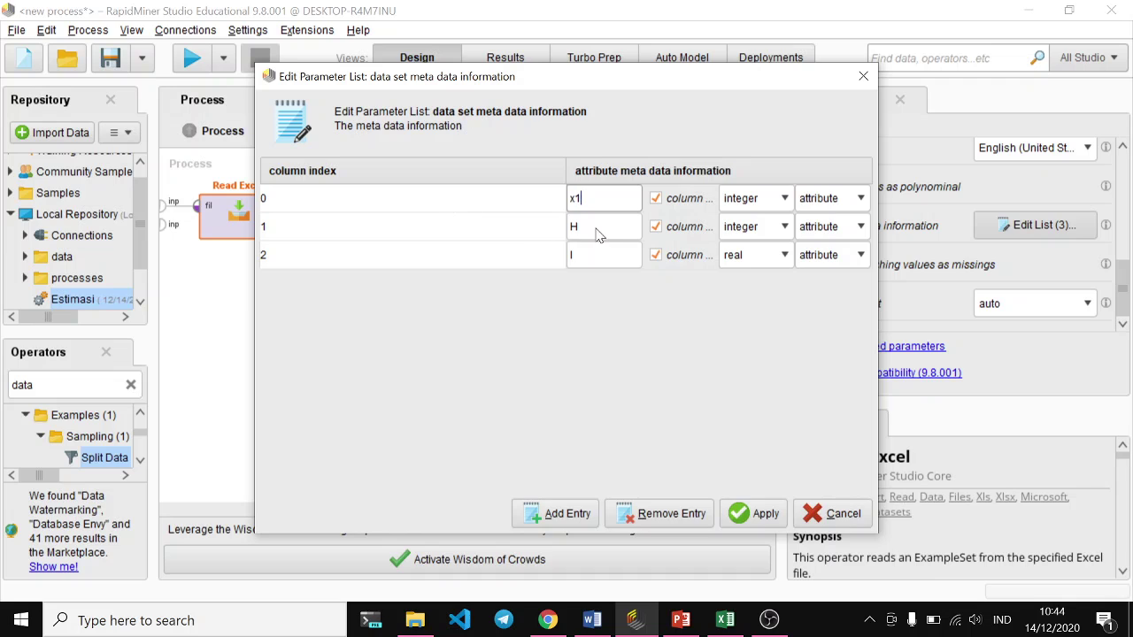
key(Return)
text(x2)
key(Return)
text(y)
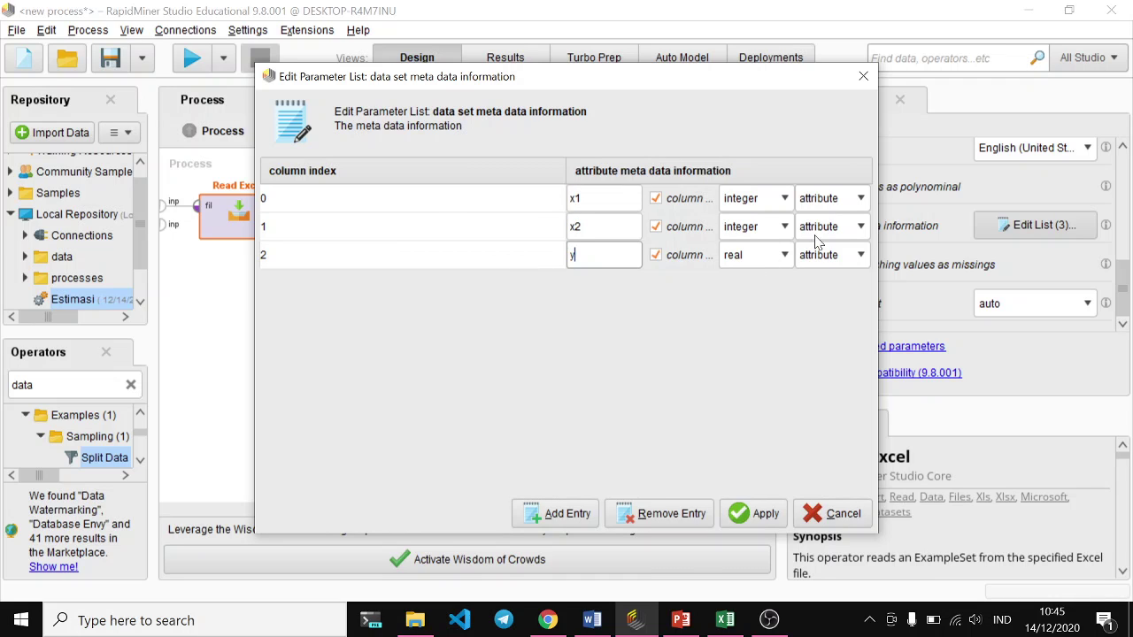
click(855, 262)
click(841, 292)
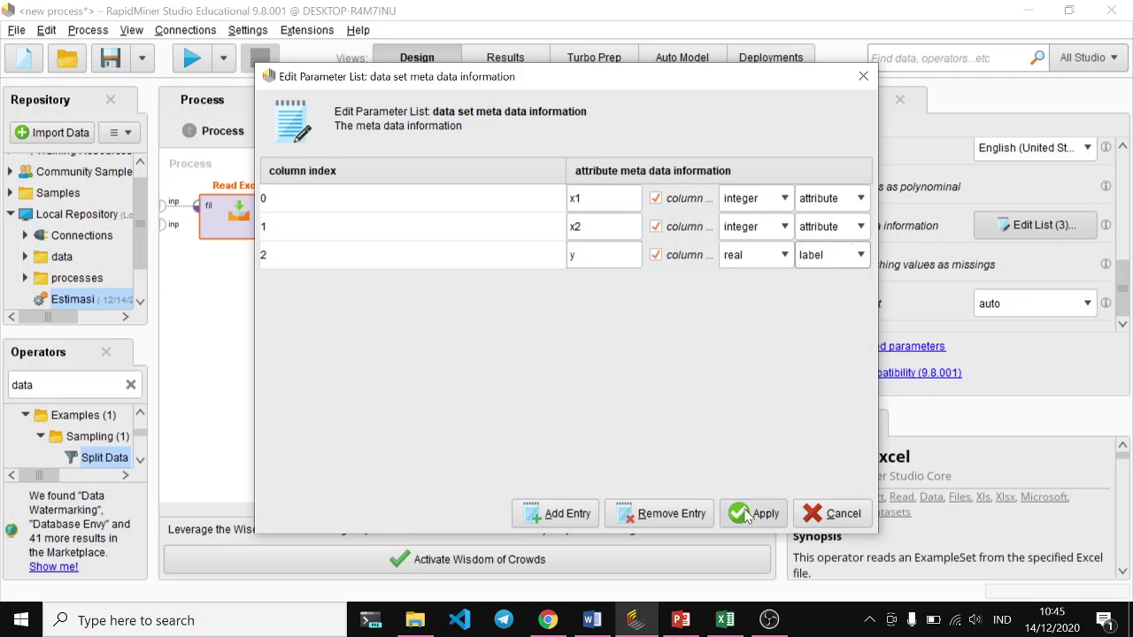
click(754, 514)
- Define two Split Data partitions with ratios 0.5 and 0.5
double_click(396, 252)
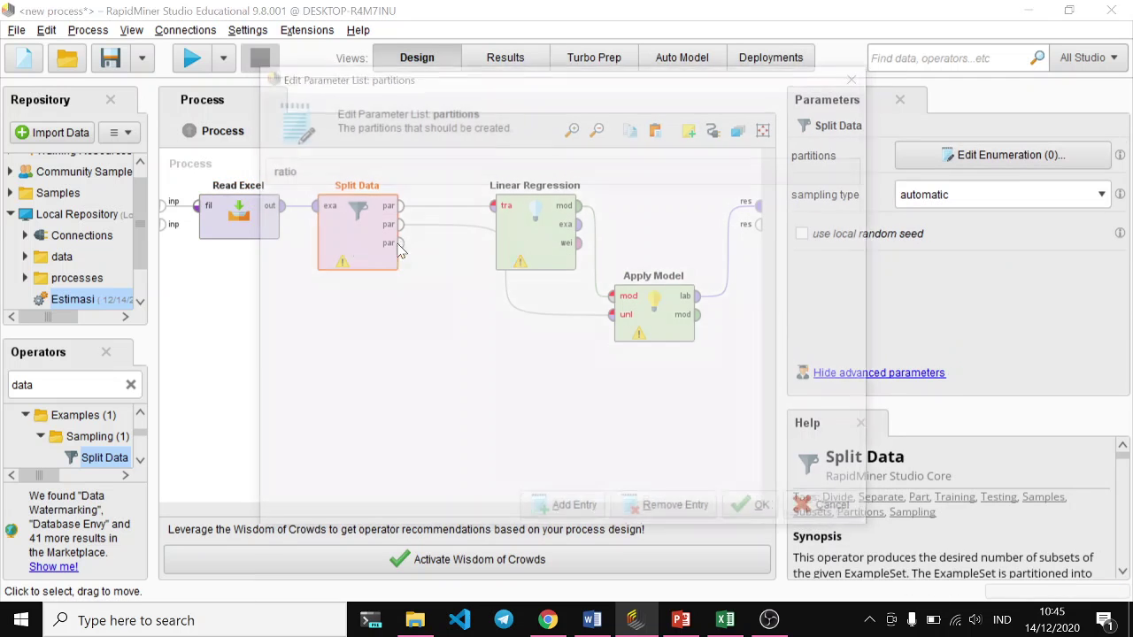
click(828, 515)
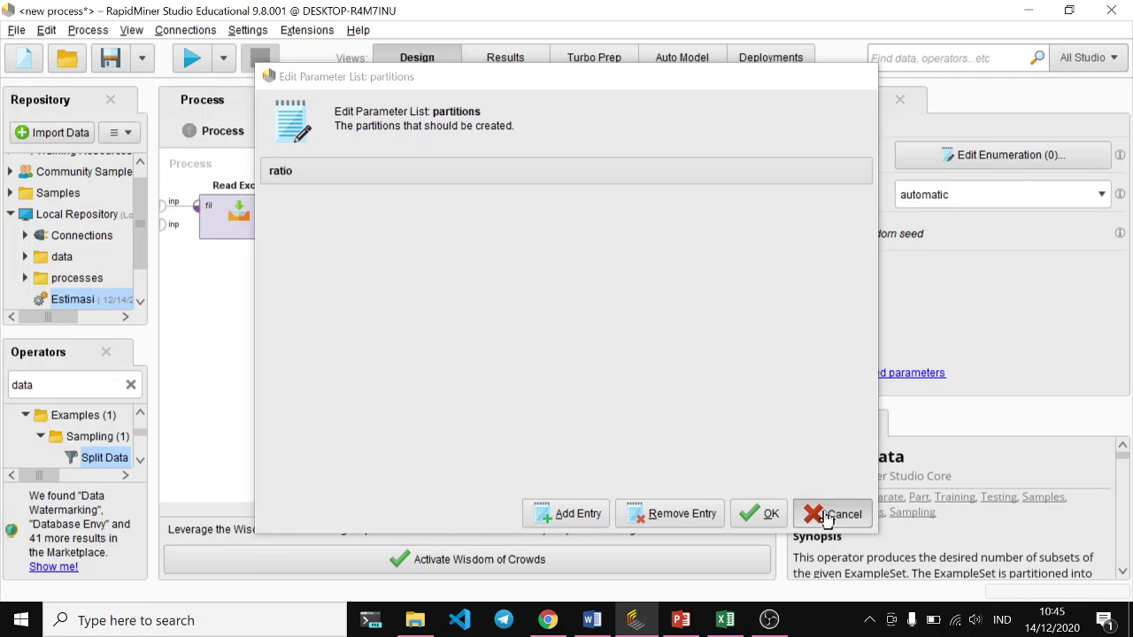
click(1012, 159)
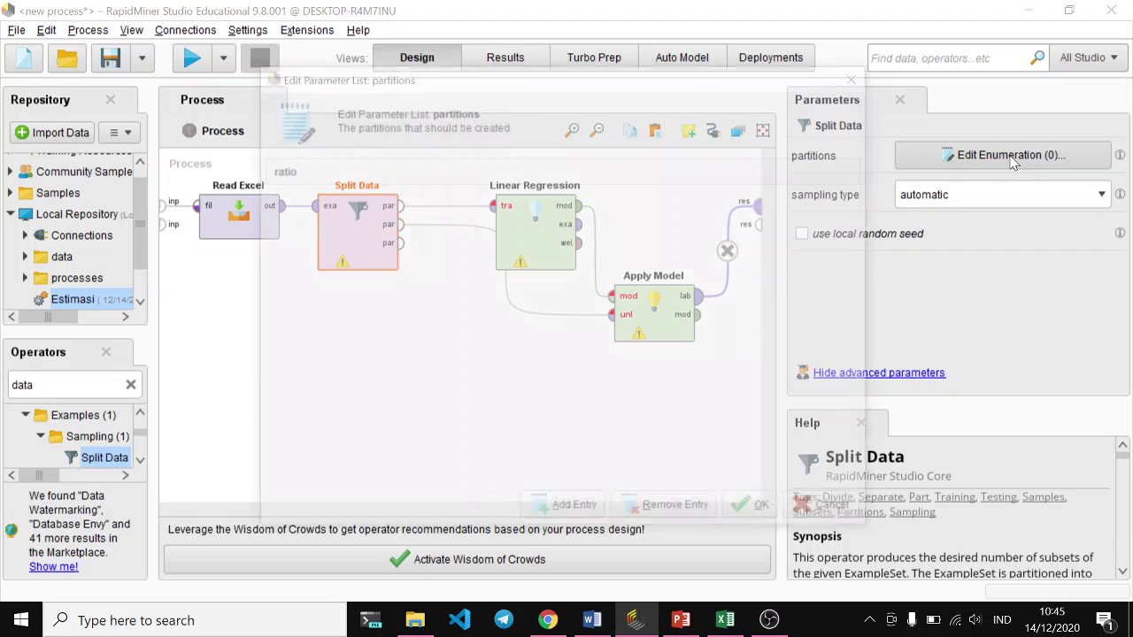
click(586, 511)
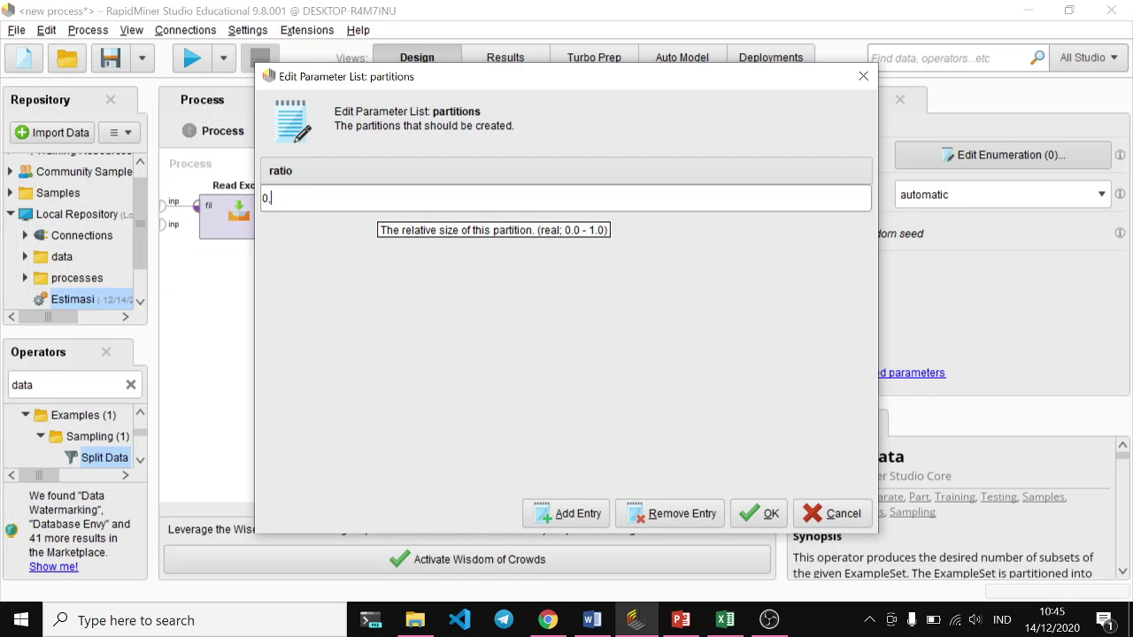
text(5)
click(567, 518)
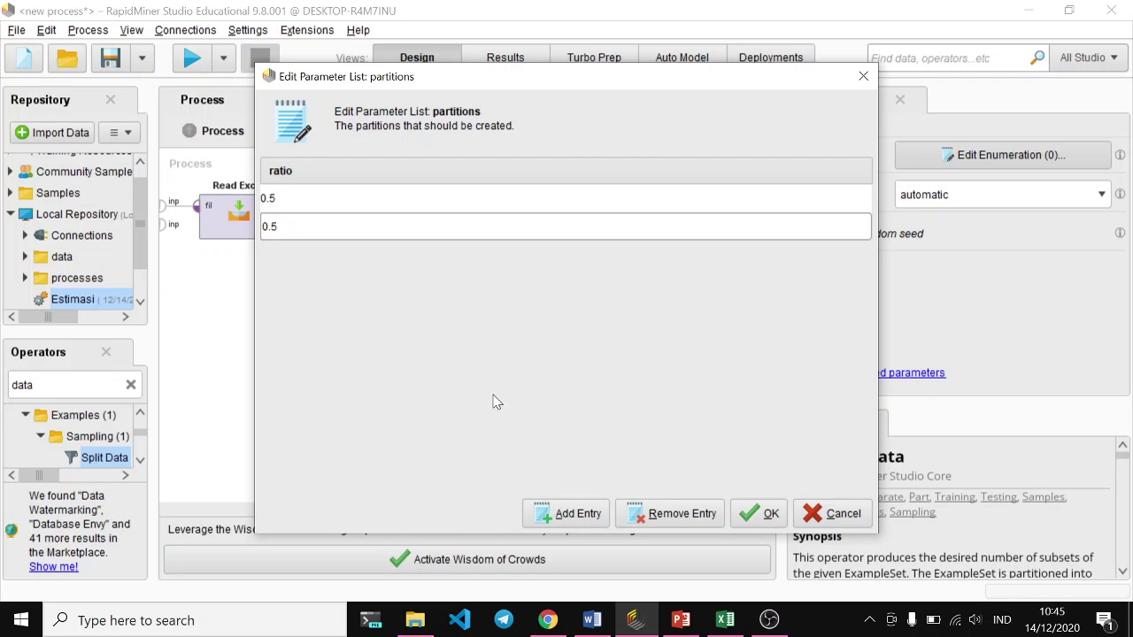
click(759, 516)
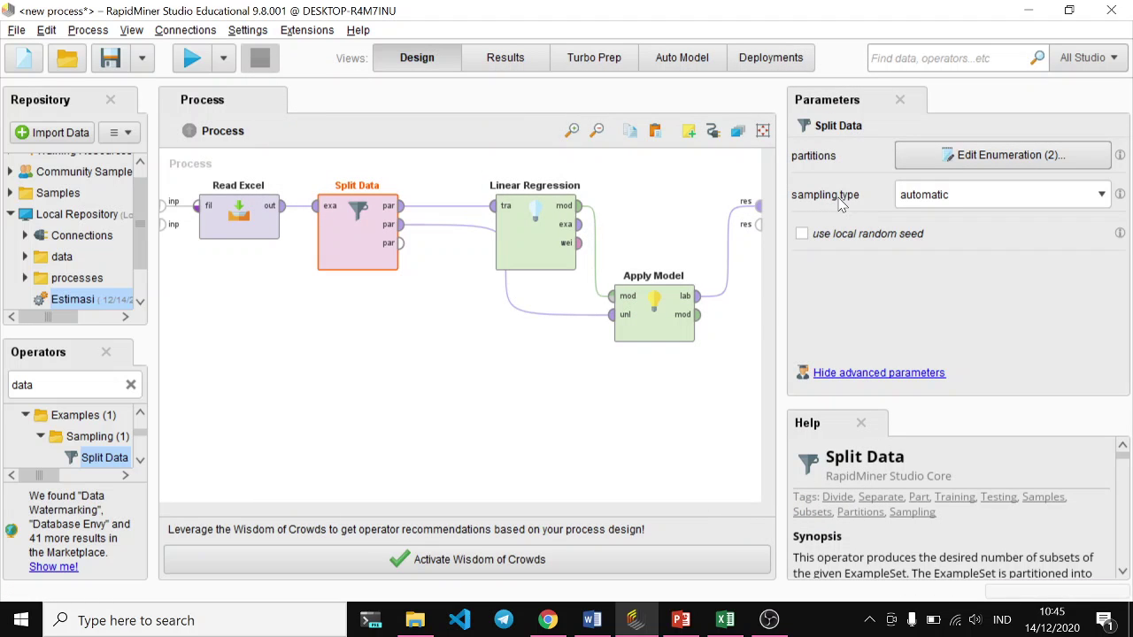
- Review the unlabeled rows 28 to 32 in Excel, and set Split Data's sampling type to linear sampling in RapidMiner
click(725, 620)
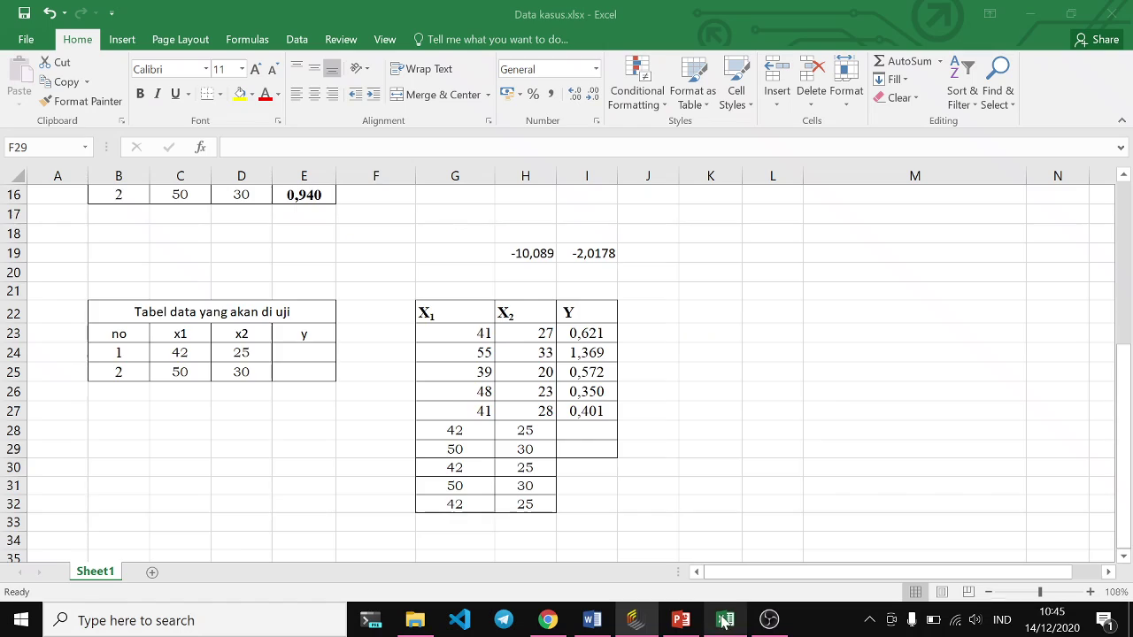
scroll(597, 506, down, 1)
click(455, 373)
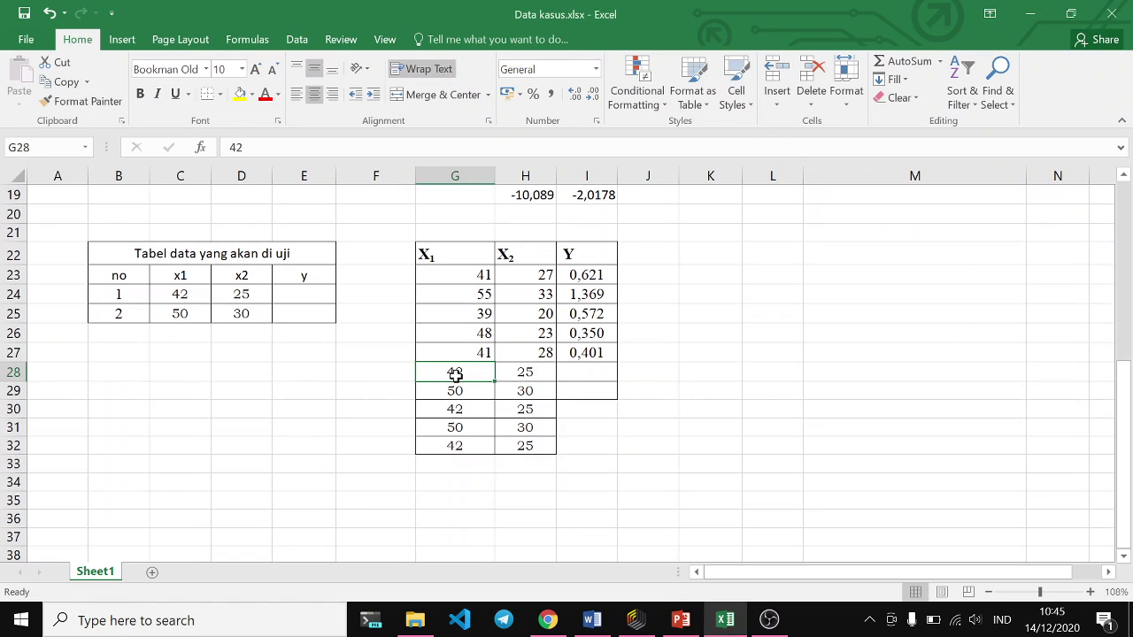
drag(455, 373, 585, 462)
click(636, 619)
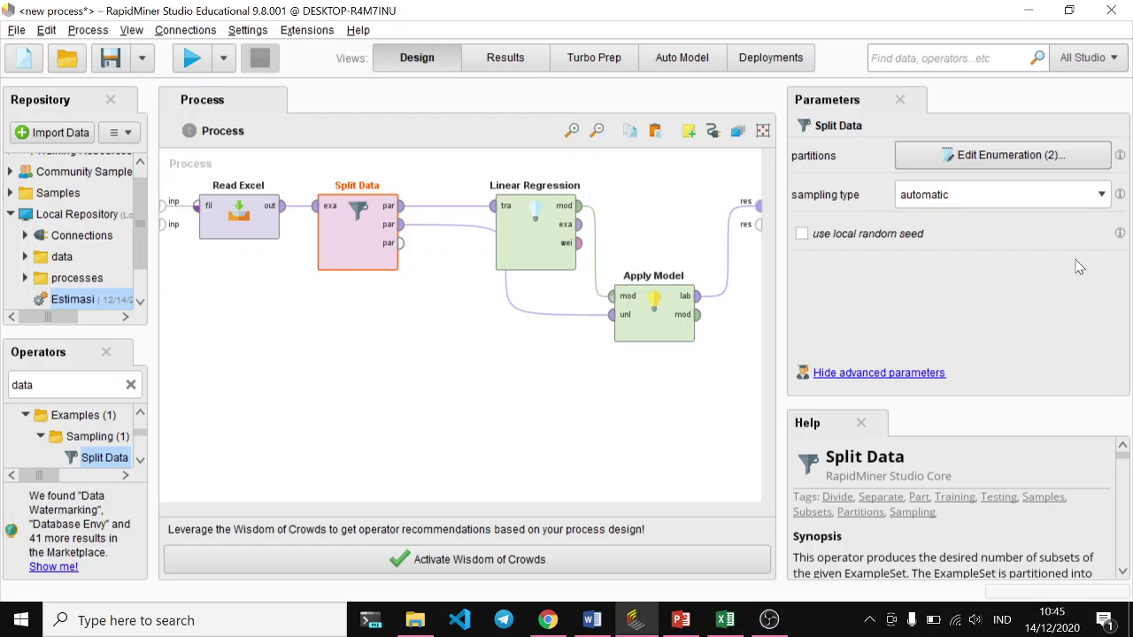
click(1098, 195)
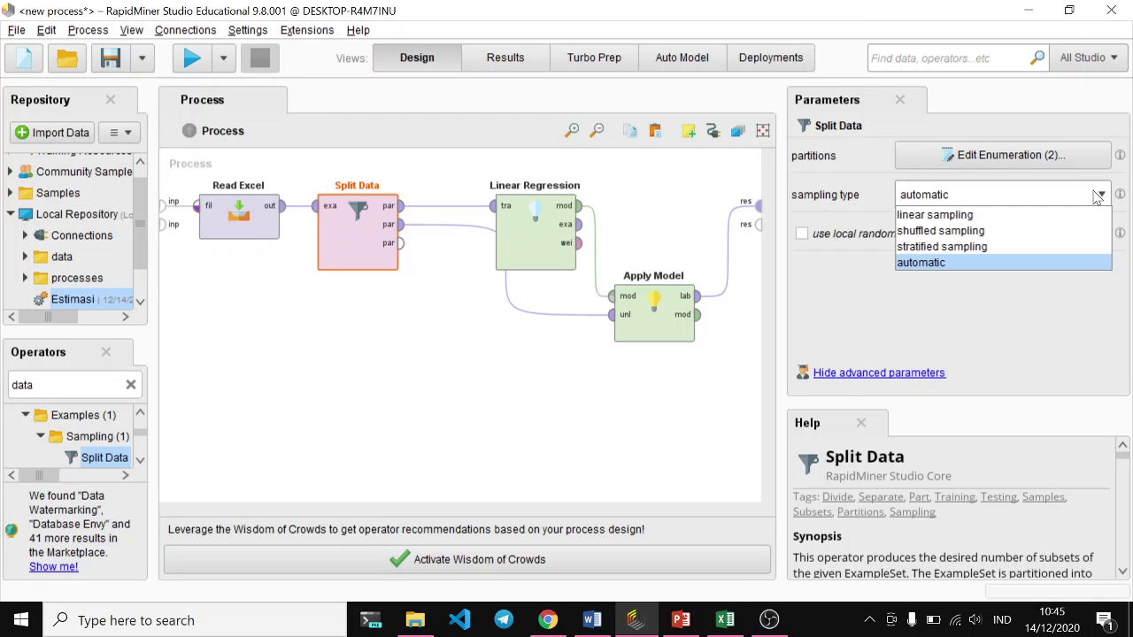
click(989, 216)
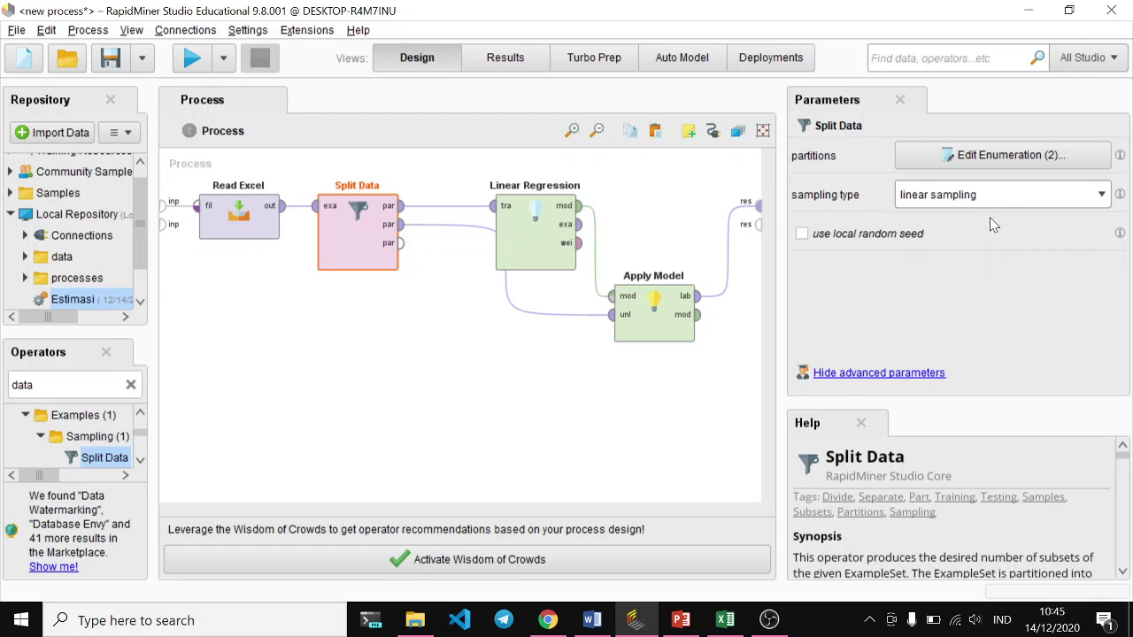
click(498, 378)
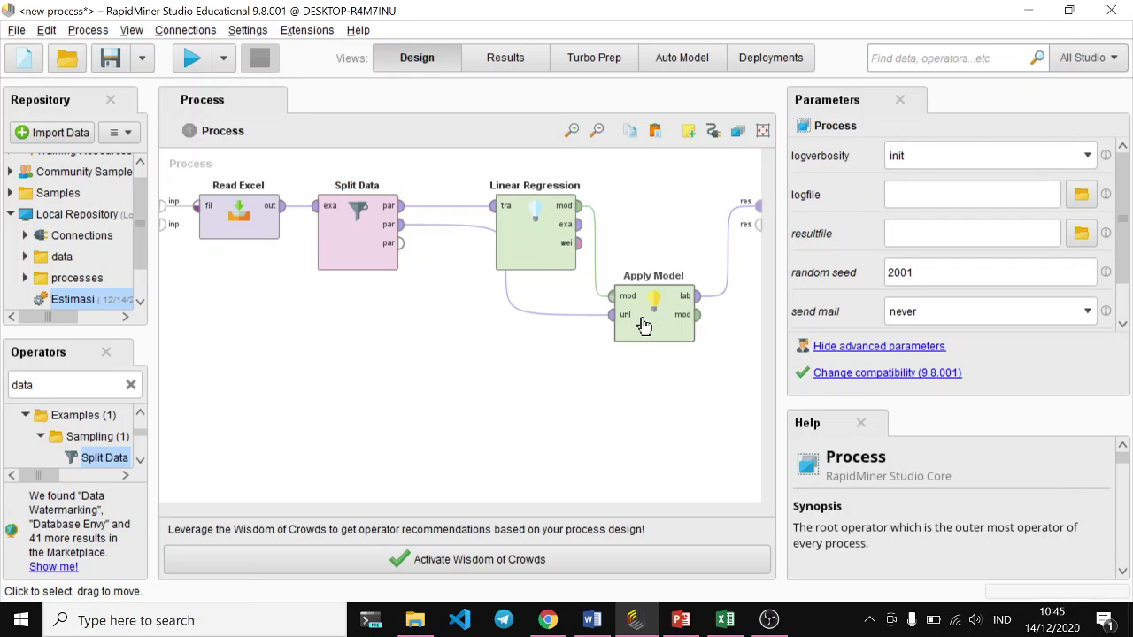
- Run the process, compare the predicted y values with the manual calculations on the PowerPoint slide, and return to RapidMiner's process design
click(193, 64)
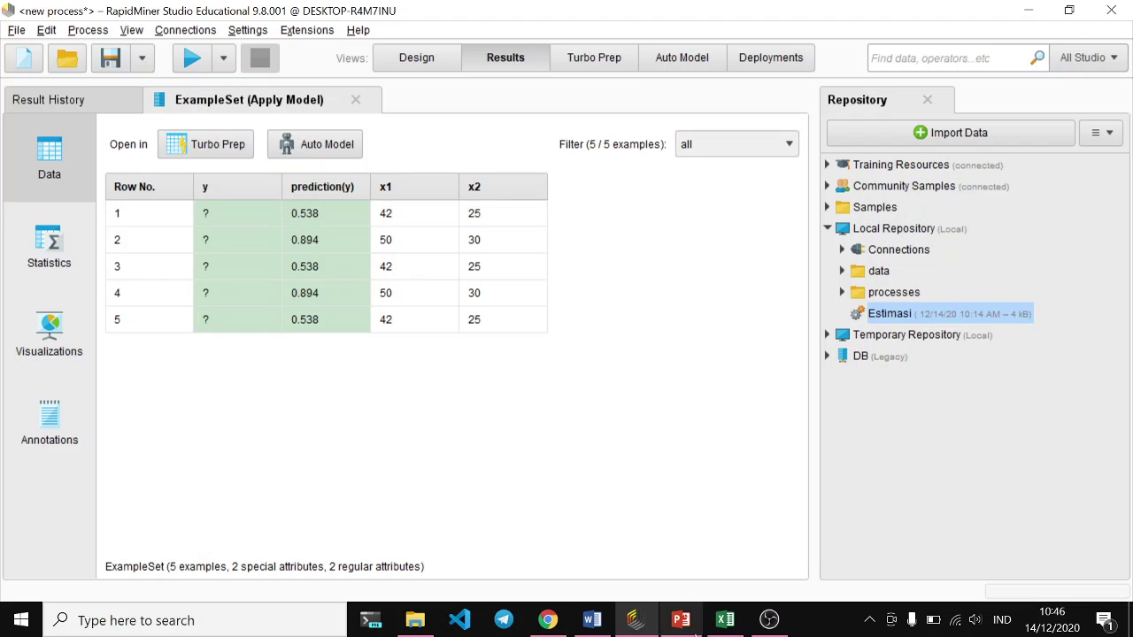
click(678, 621)
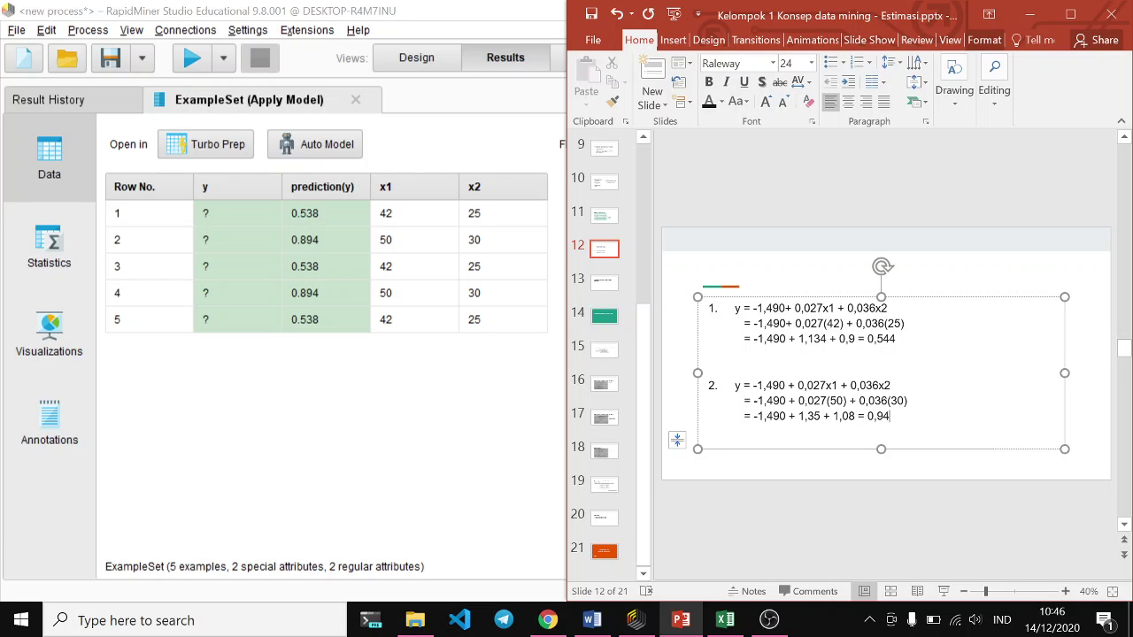
click(433, 448)
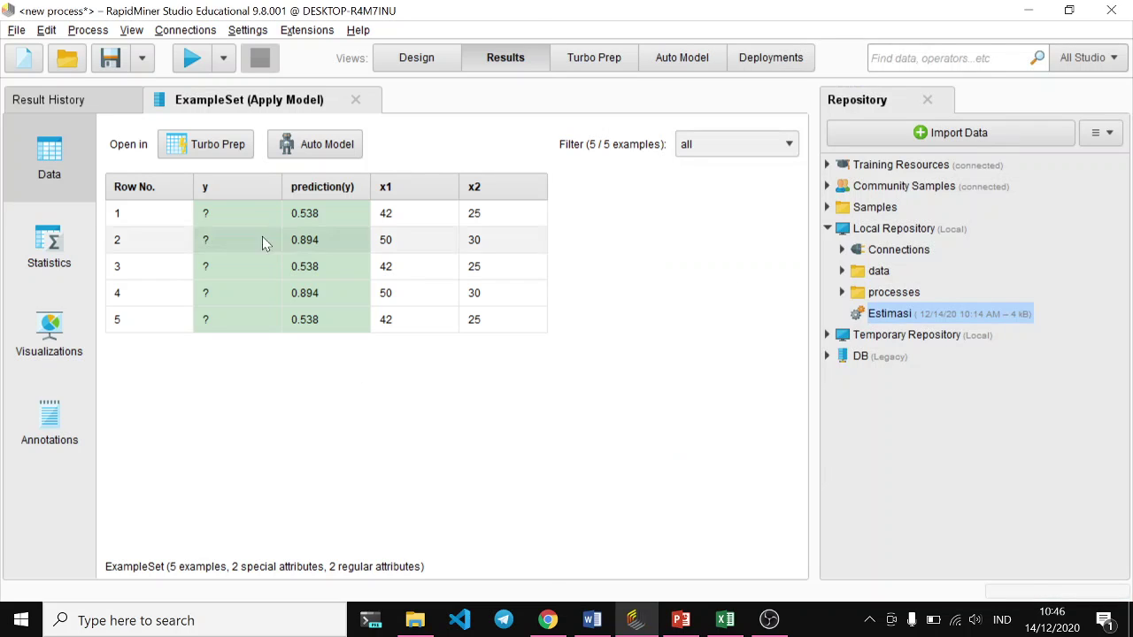
click(405, 64)
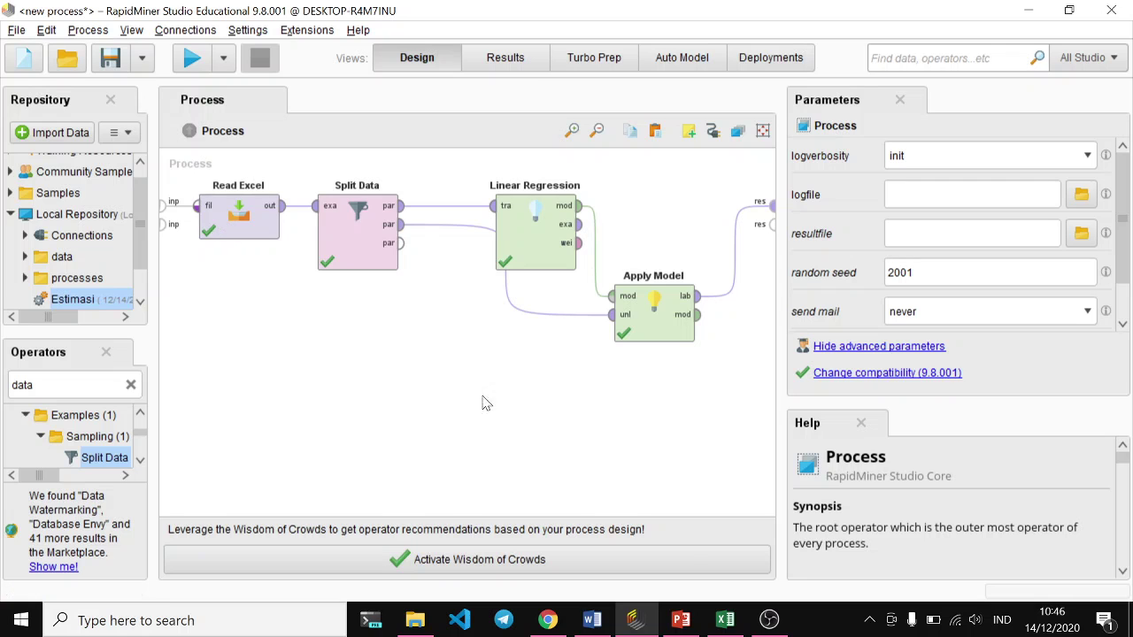
- Review the unlabeled rows 28 to 32 and their empty Y cells in Excel, and return to RapidMiner's process
click(725, 619)
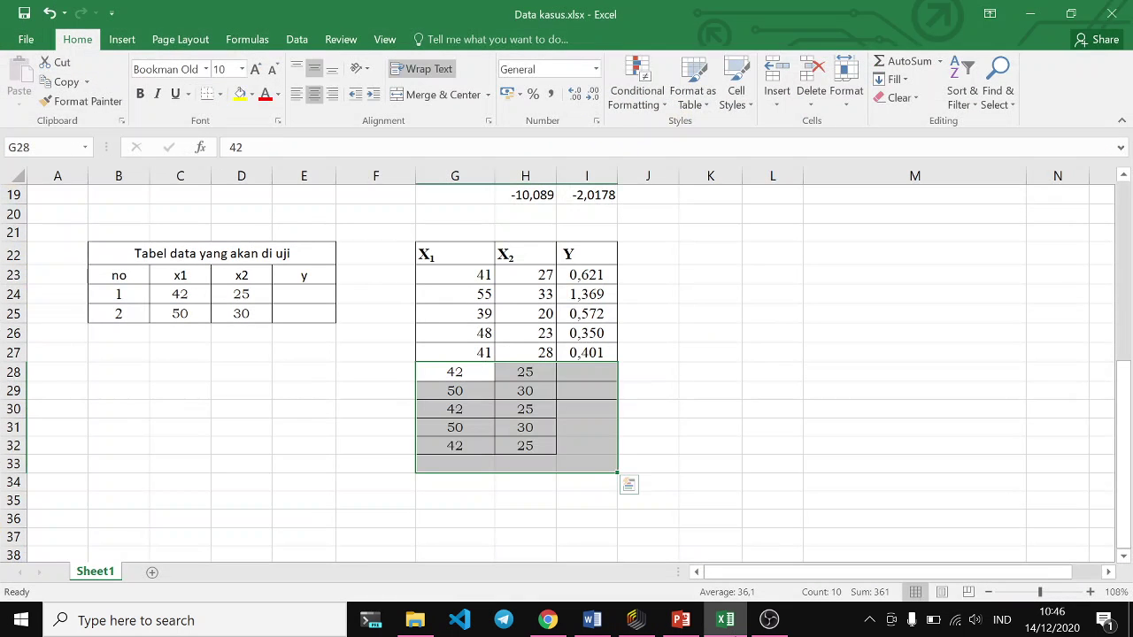
click(725, 620)
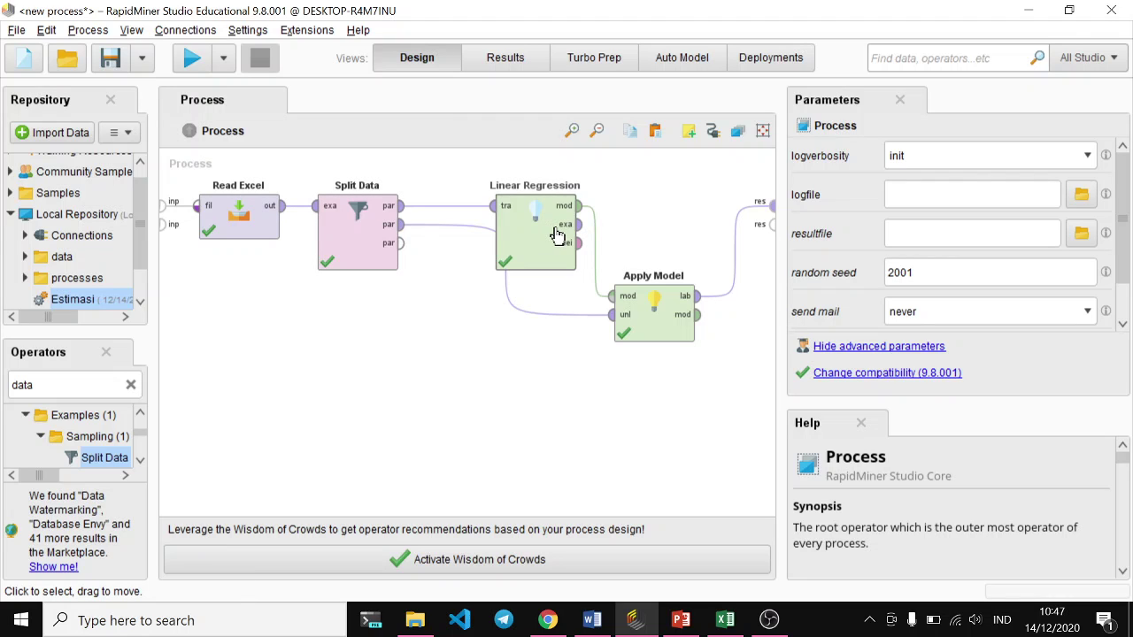
click(726, 622)
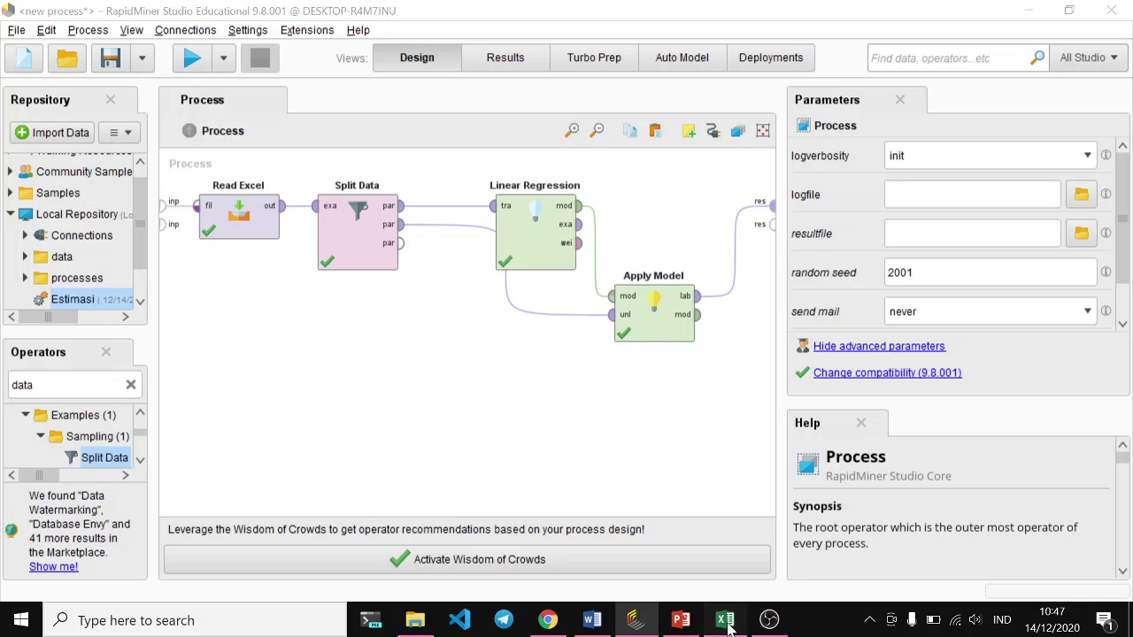
click(580, 379)
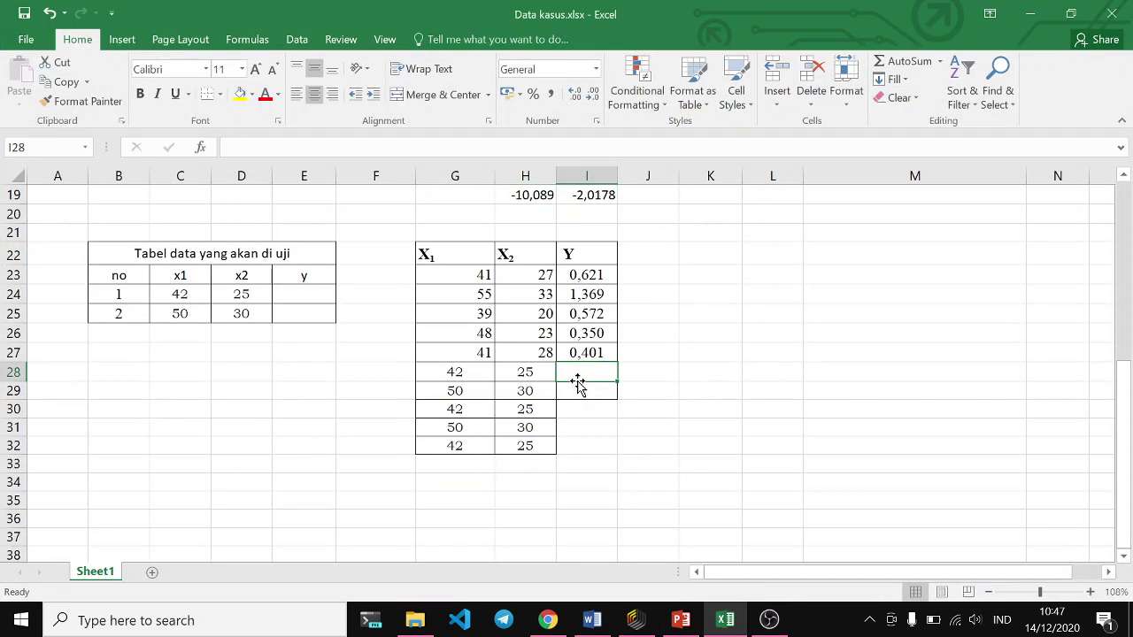
drag(580, 380, 582, 448)
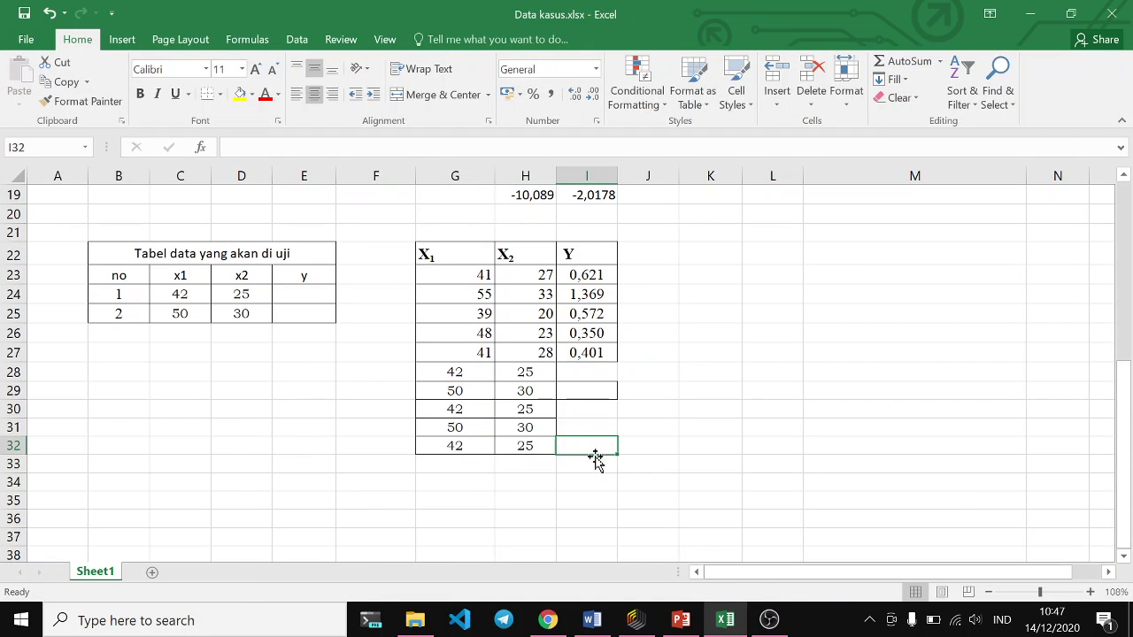
click(736, 623)
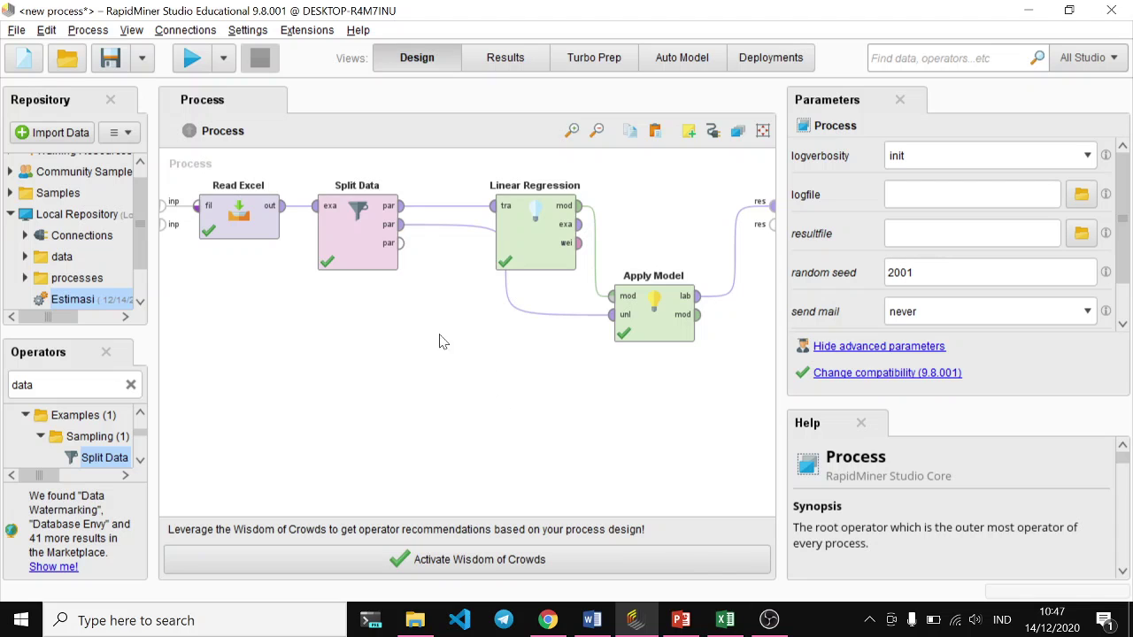
- Inspect the partition ratios of the Split Data operator and close the list without changes
click(351, 230)
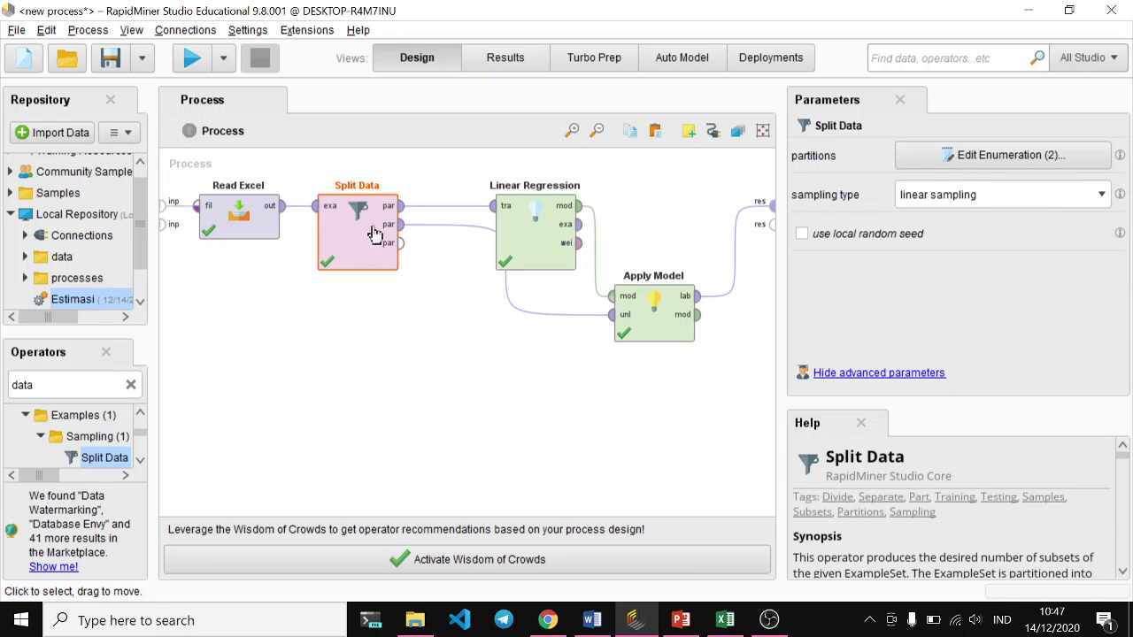
click(975, 165)
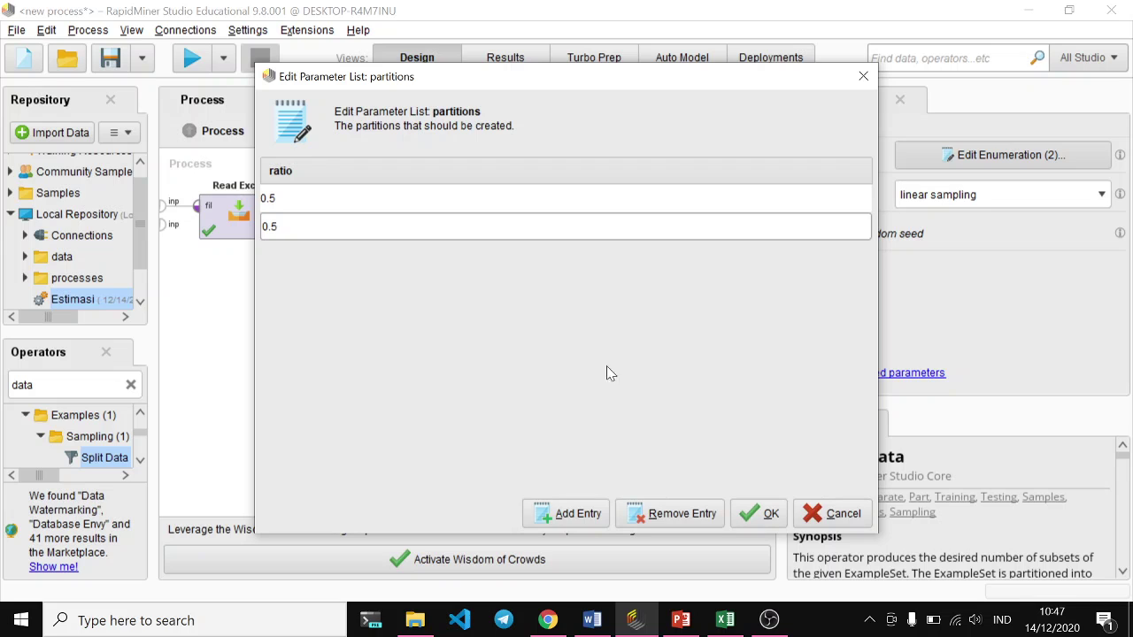
click(832, 514)
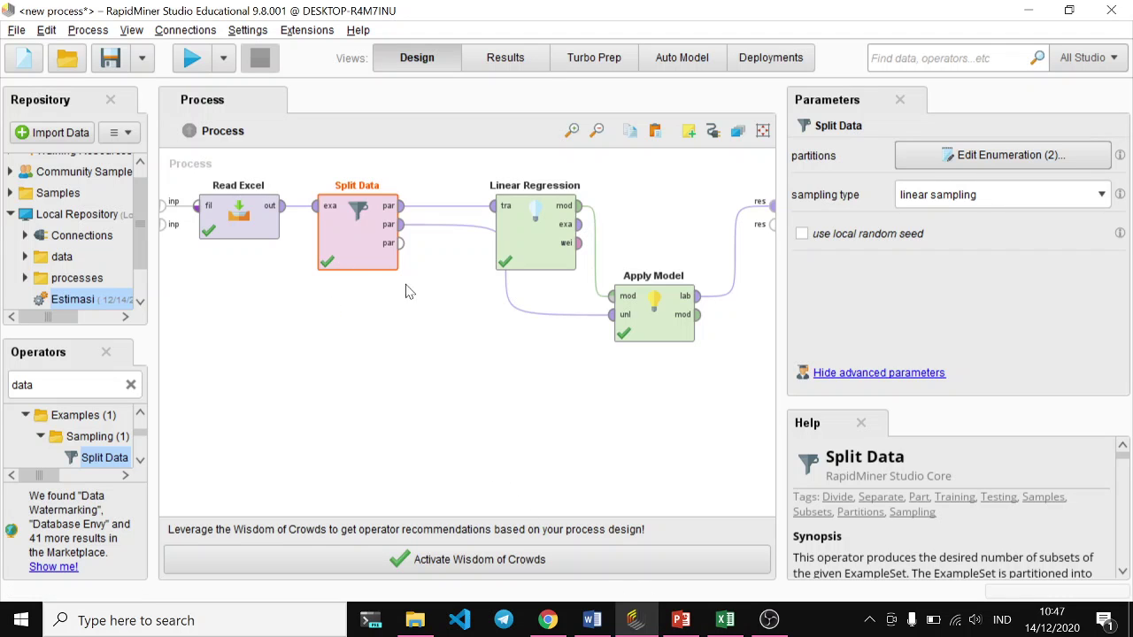
- Compare Excel's test rows G28:I32 with Split Data's outputs, and inspect the Linear Regression and Apply Model operators in RapidMiner
click(725, 621)
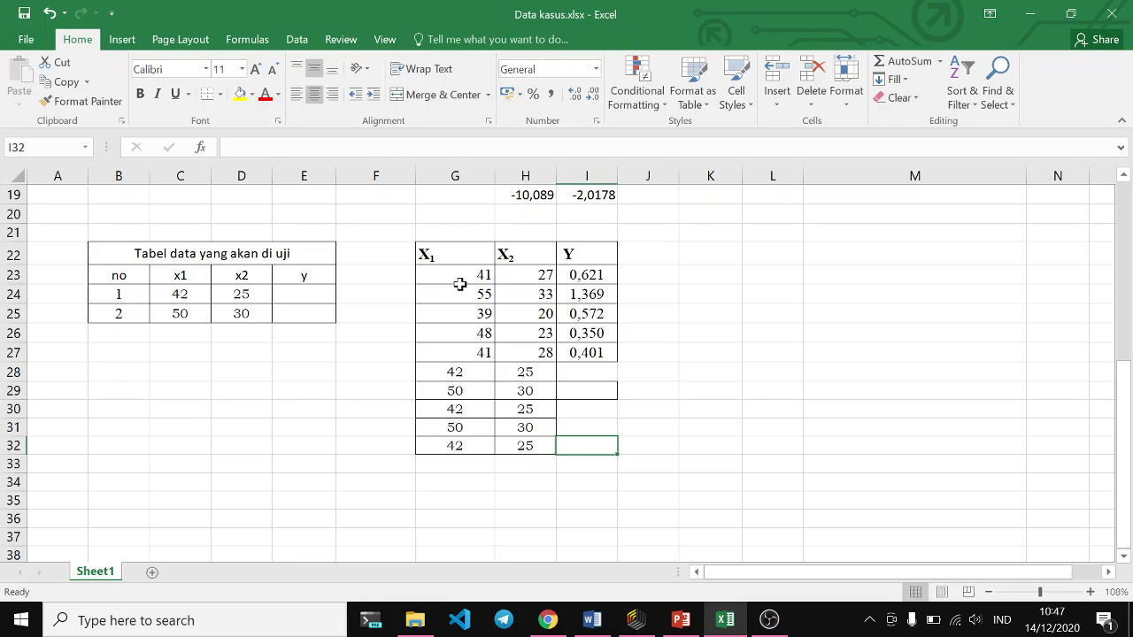
drag(448, 374, 577, 448)
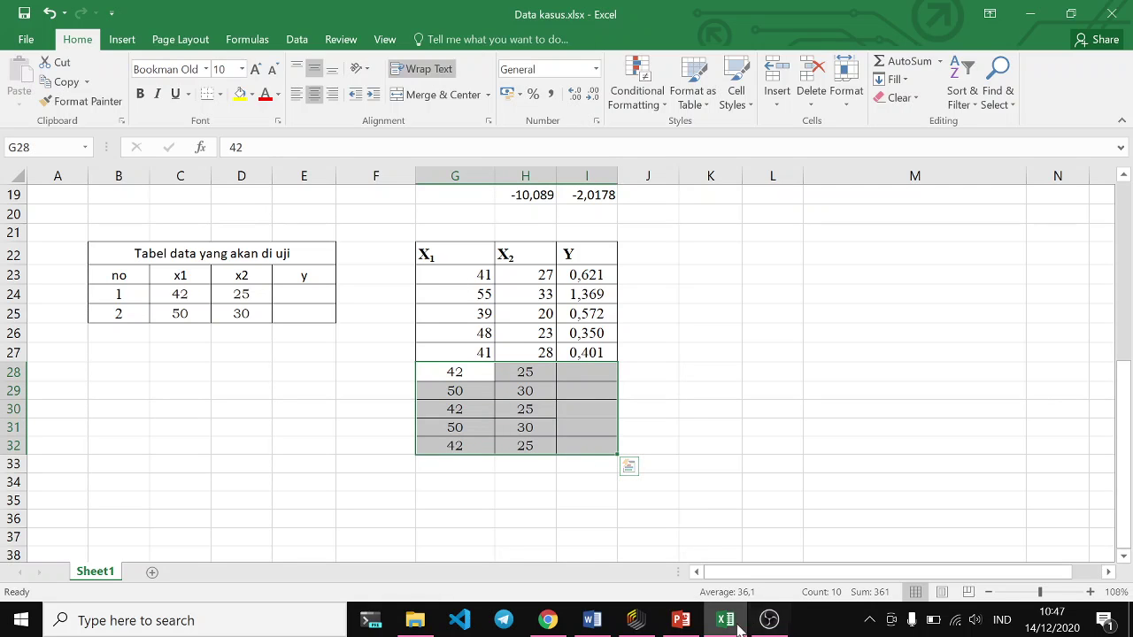
click(635, 621)
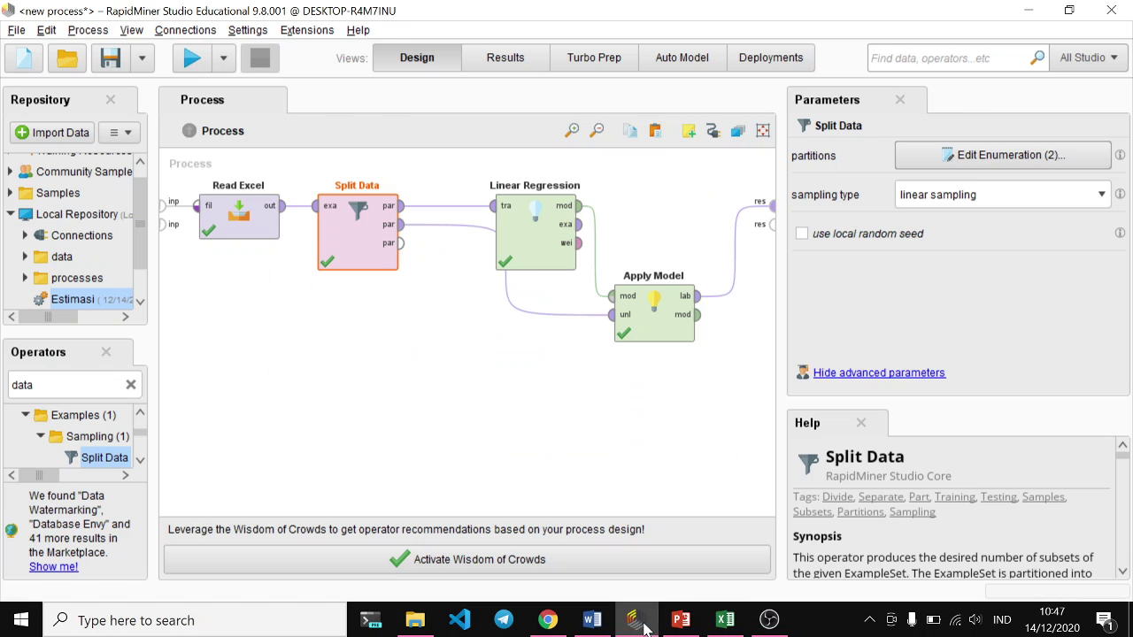
click(721, 622)
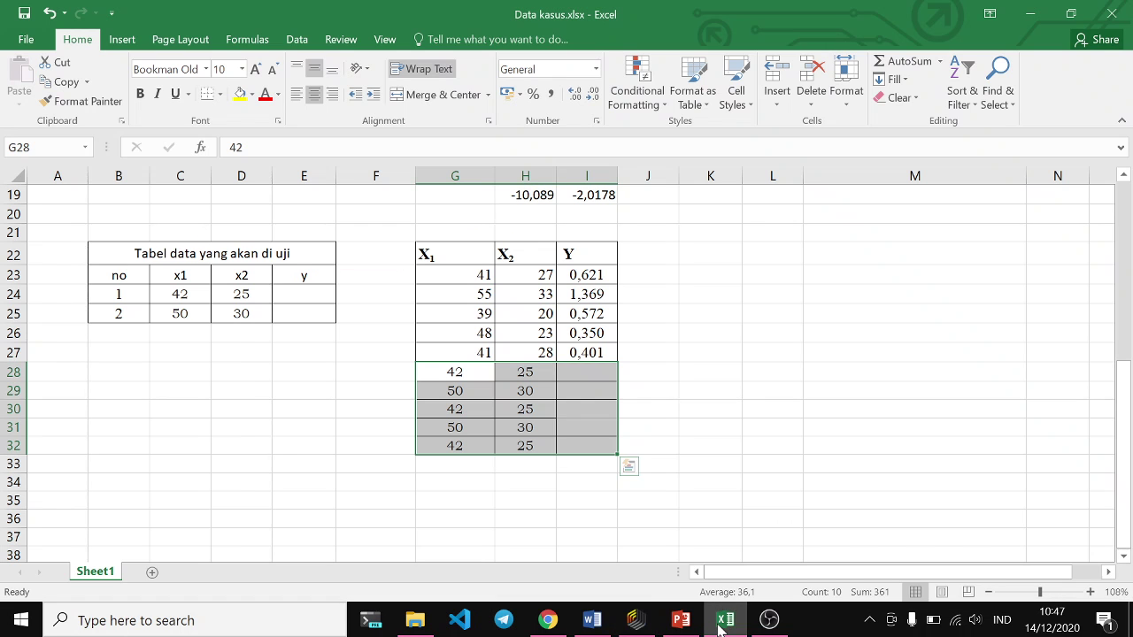
click(721, 623)
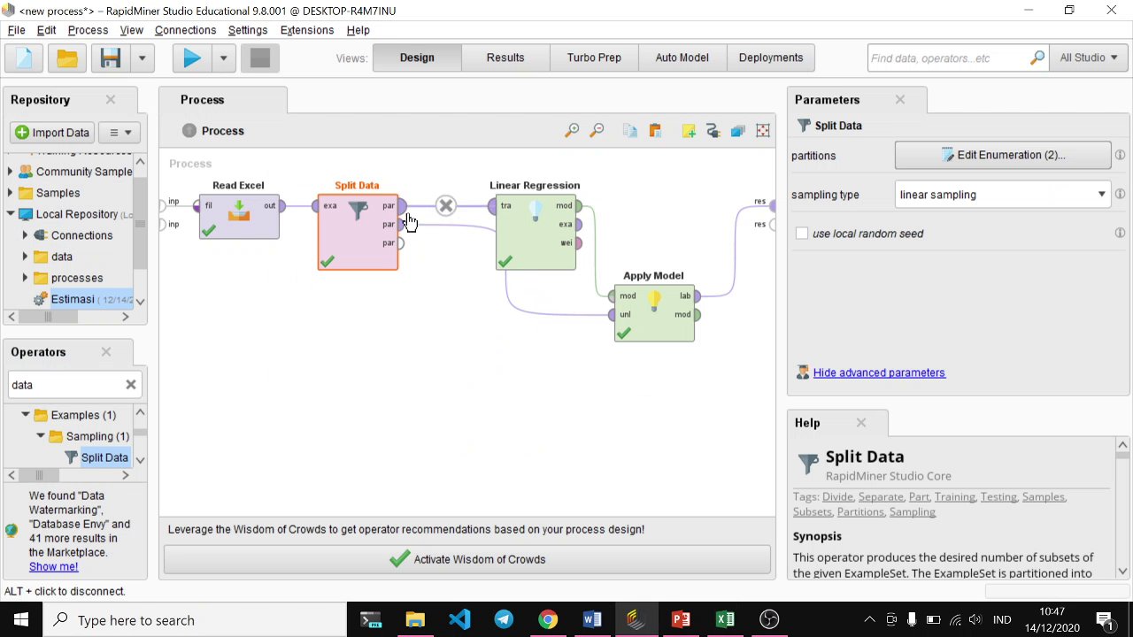
click(522, 246)
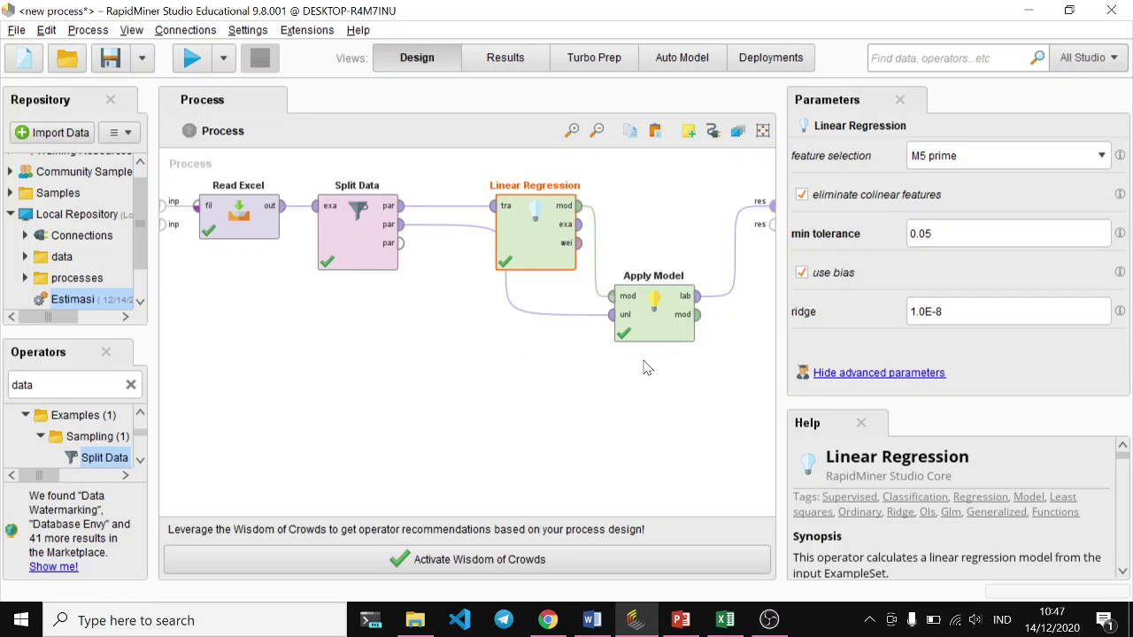
click(658, 334)
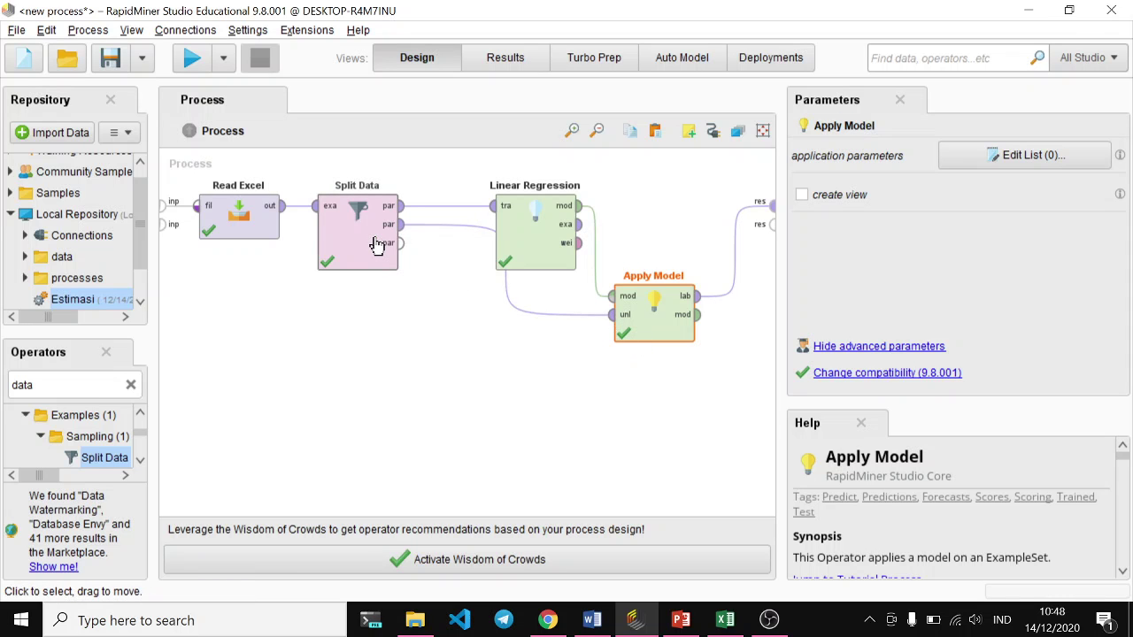
- Check the first and last test rows, 28 and 32, in Excel, and view the Apply Model predictions in RapidMiner's results
click(725, 620)
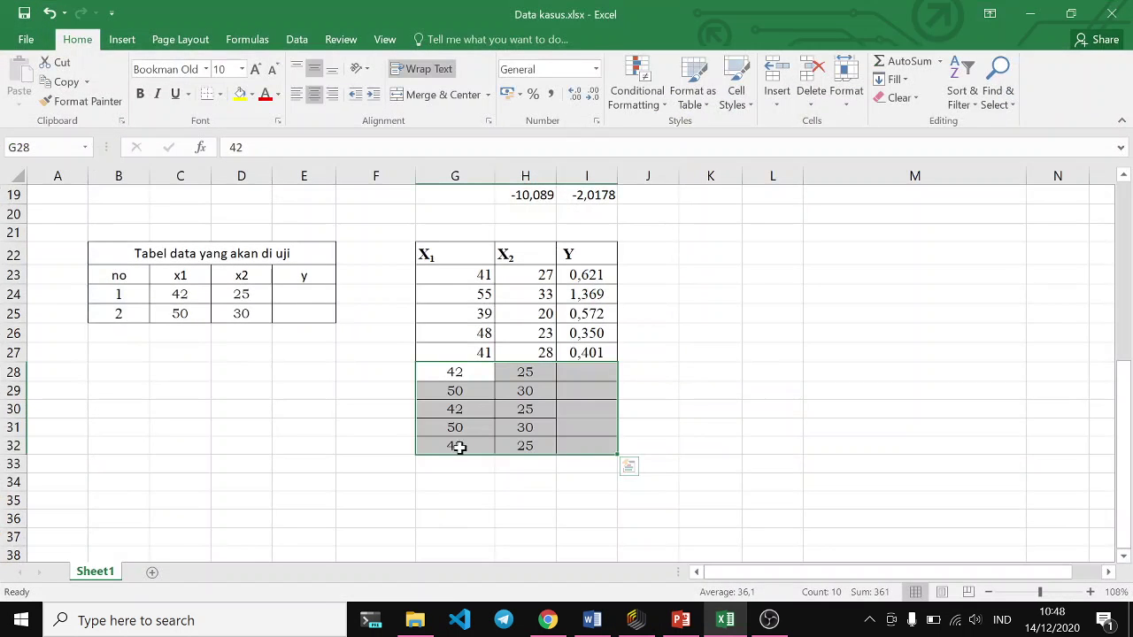
click(467, 380)
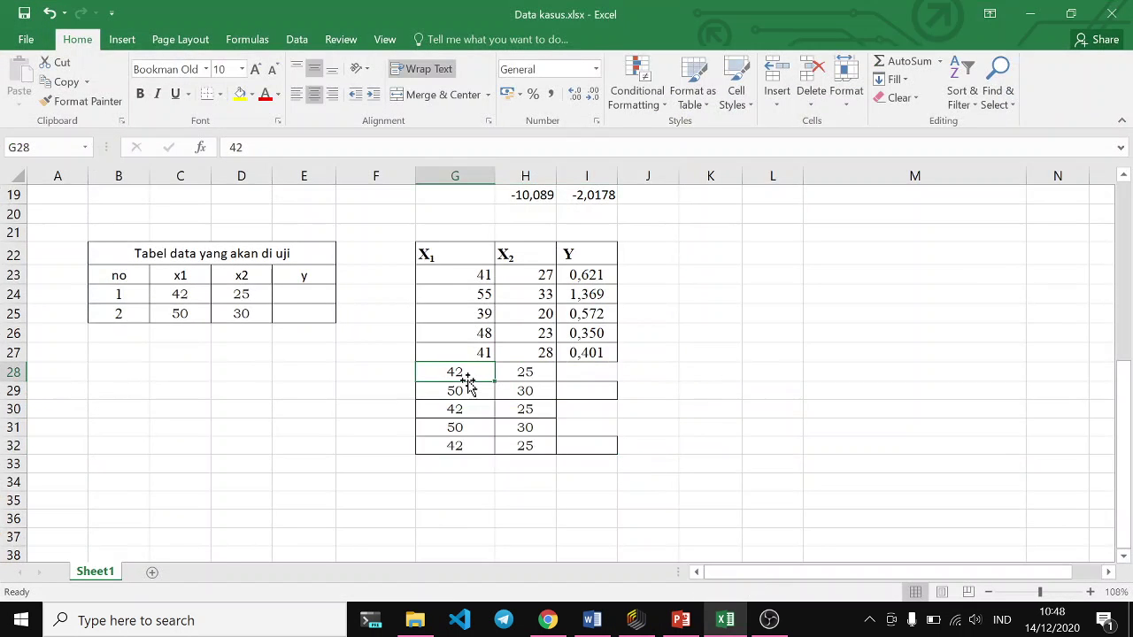
click(455, 445)
click(636, 620)
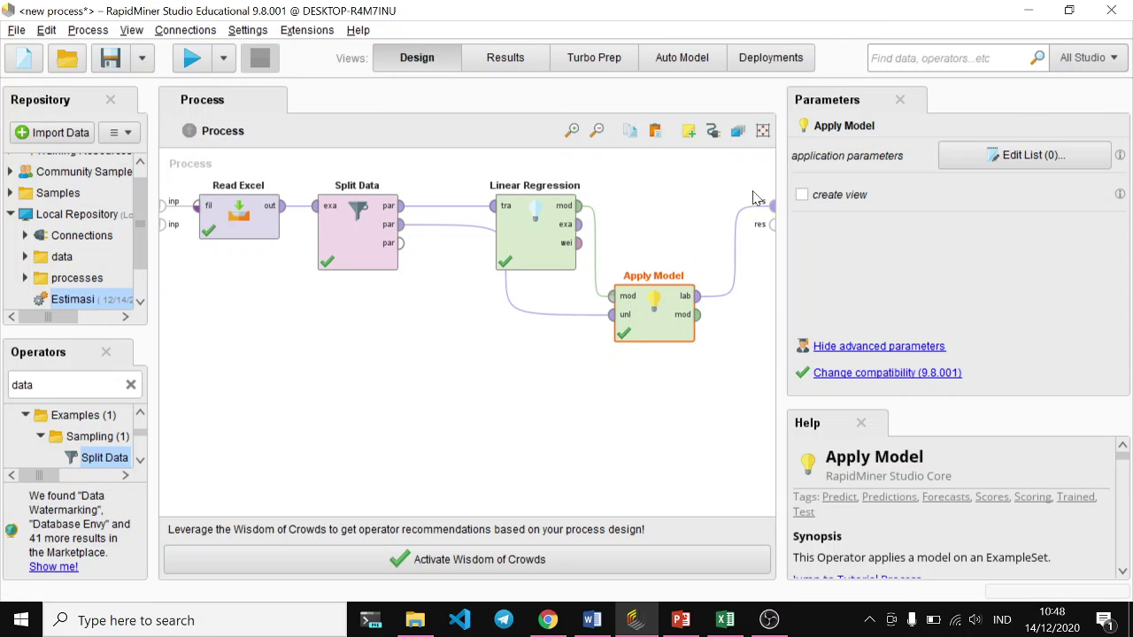
click(501, 64)
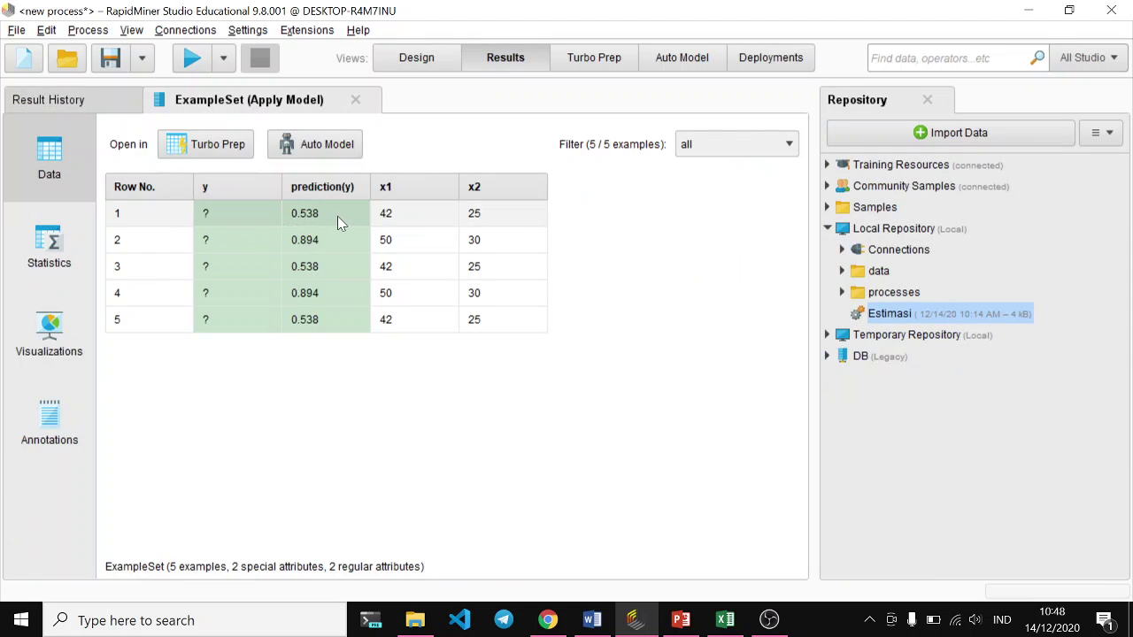
- Minimize the RapidMiner and Word windows, and bring up the PowerPoint slide with the manual y calculations
click(1029, 15)
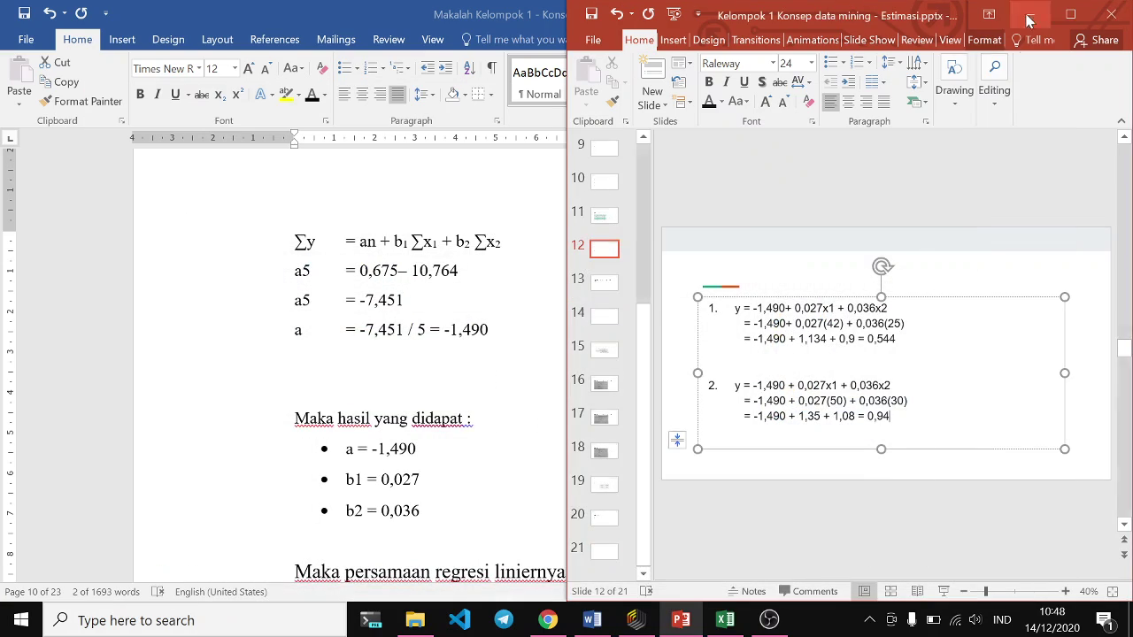
click(1030, 16)
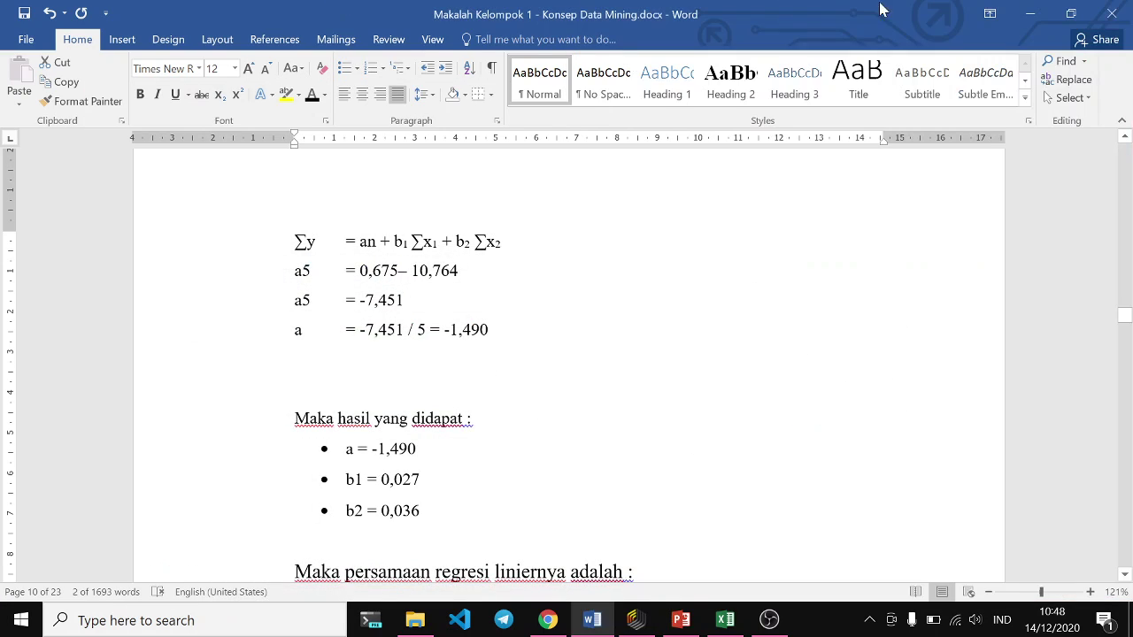
click(1030, 14)
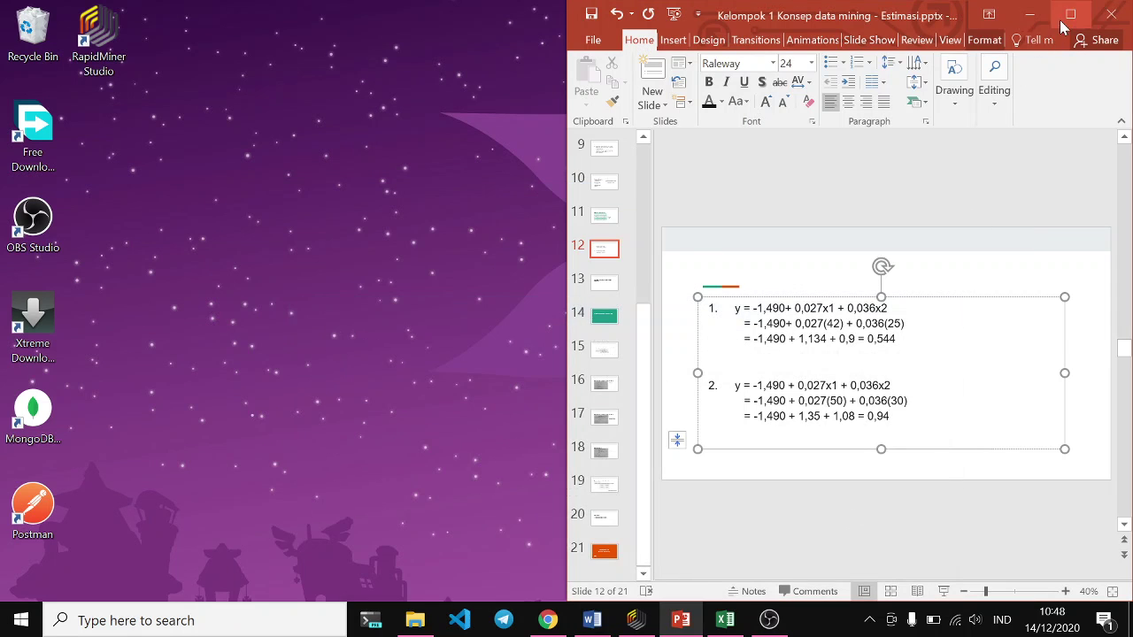